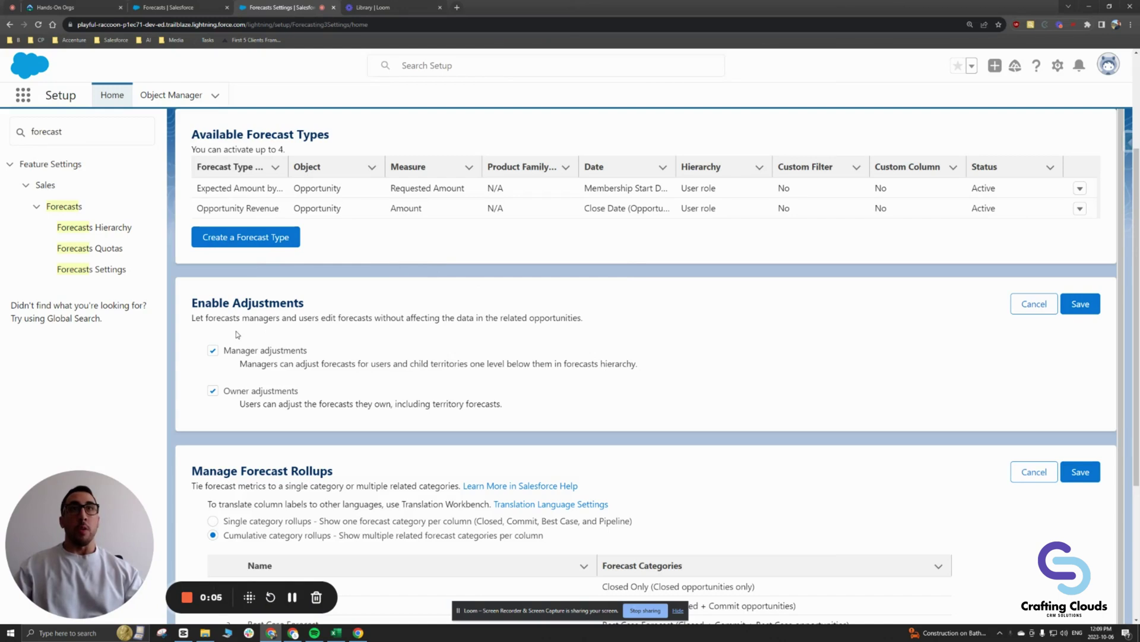
# Review the manager and owner adjustment options in the Enable Adjustments section of the forecast settings.
pyautogui.moveTo(190, 304); pyautogui.dragTo(316, 301)
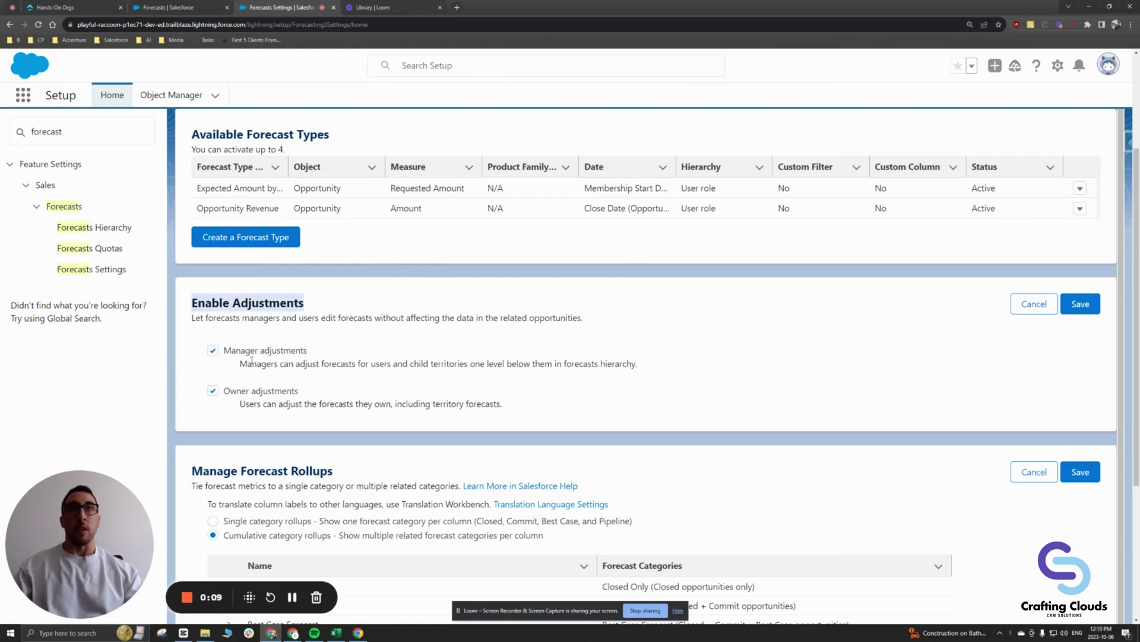
pyautogui.moveTo(224, 351); pyautogui.dragTo(310, 351)
pyautogui.moveTo(224, 392); pyautogui.dragTo(309, 390)
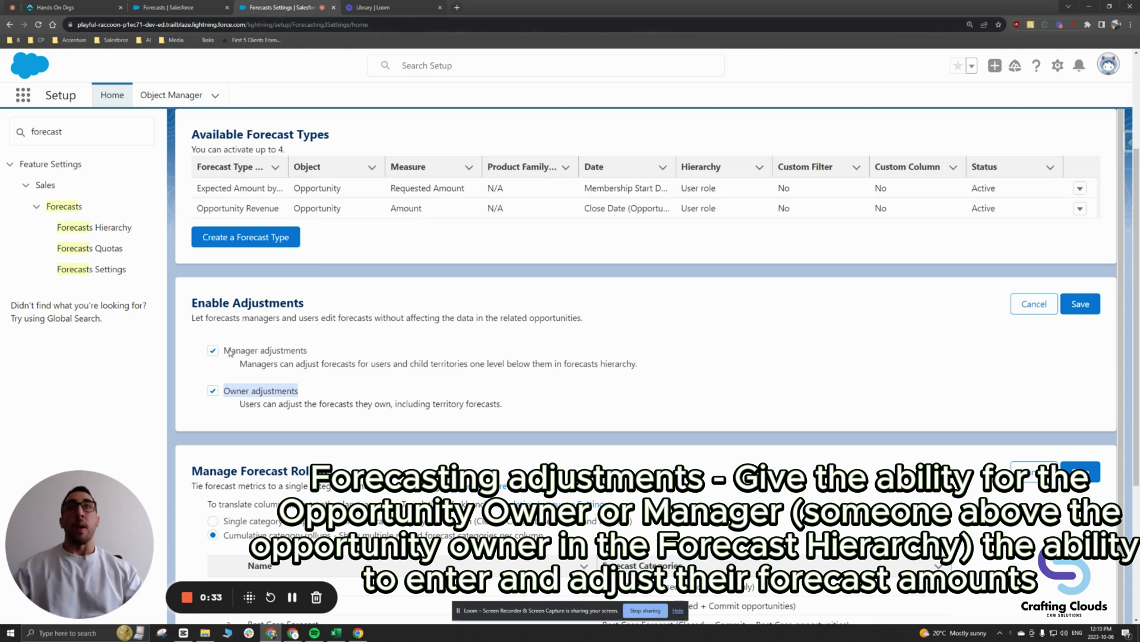
pyautogui.moveTo(229, 351); pyautogui.dragTo(320, 353)
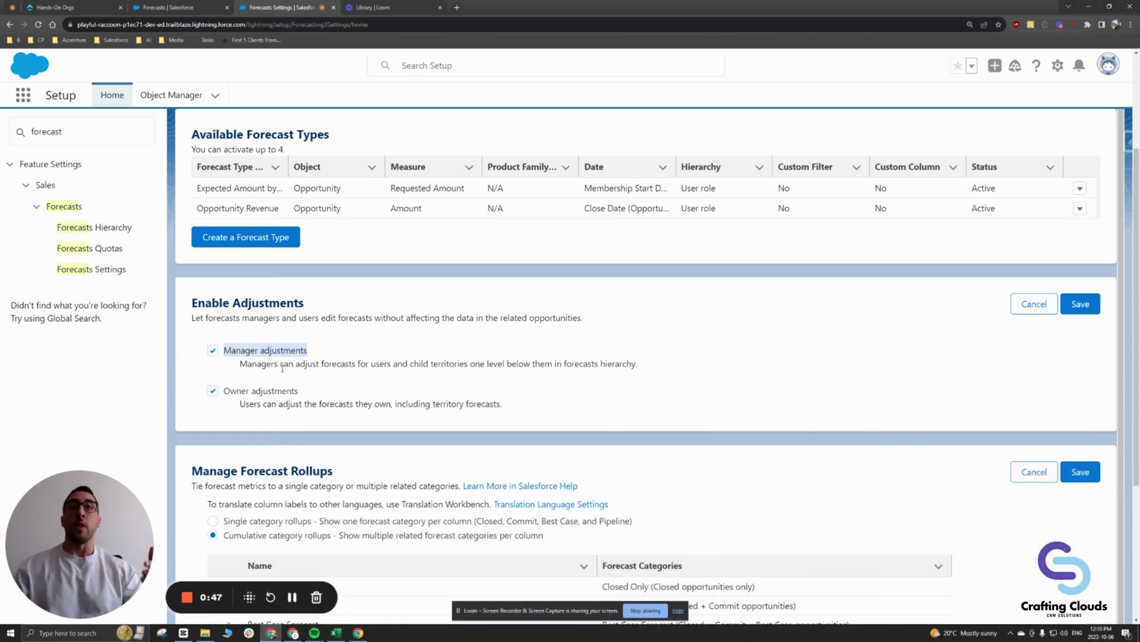
# On the forecasts page, adjust the October FY 2023 Commit Forecast to 20000 and save the adjustment.
pyautogui.click(178, 8)
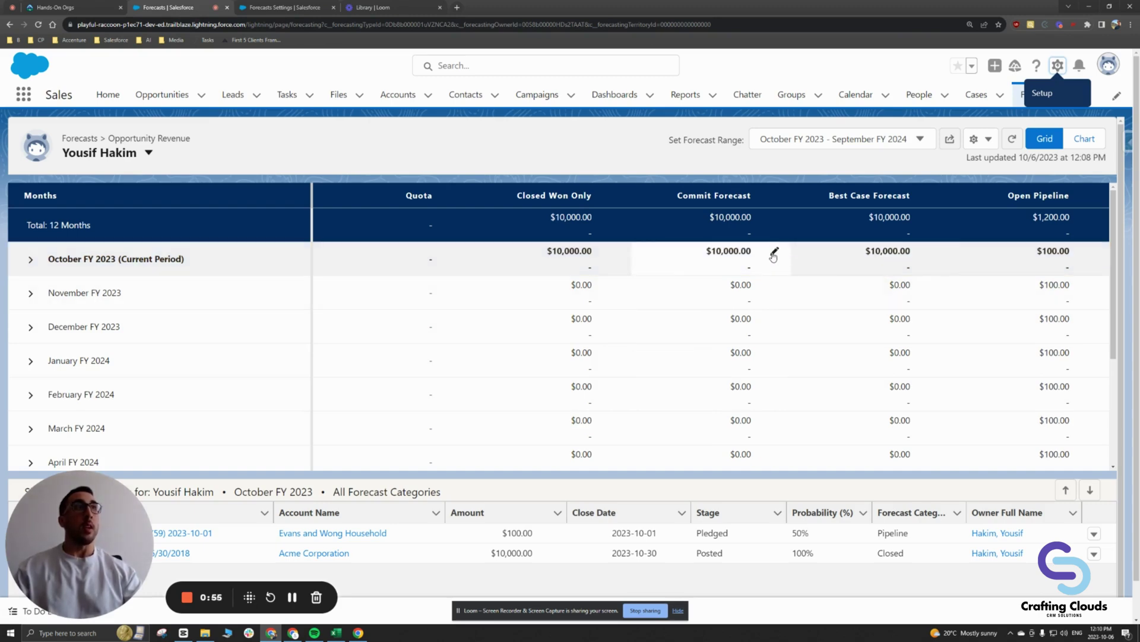
pyautogui.click(775, 252)
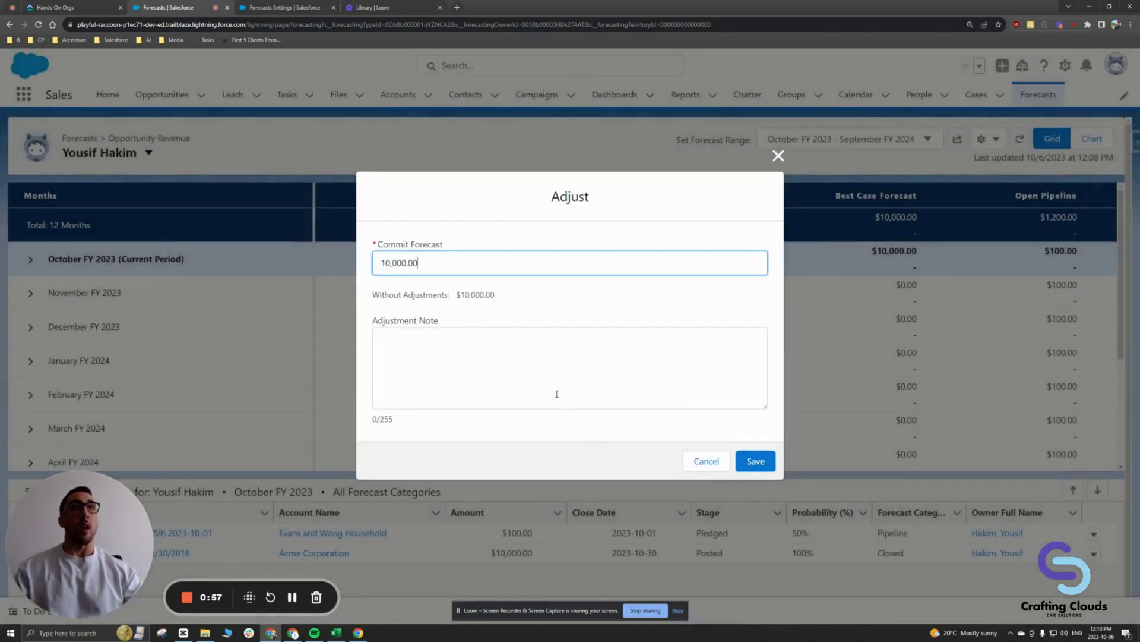
pyautogui.doubleClick(423, 263)
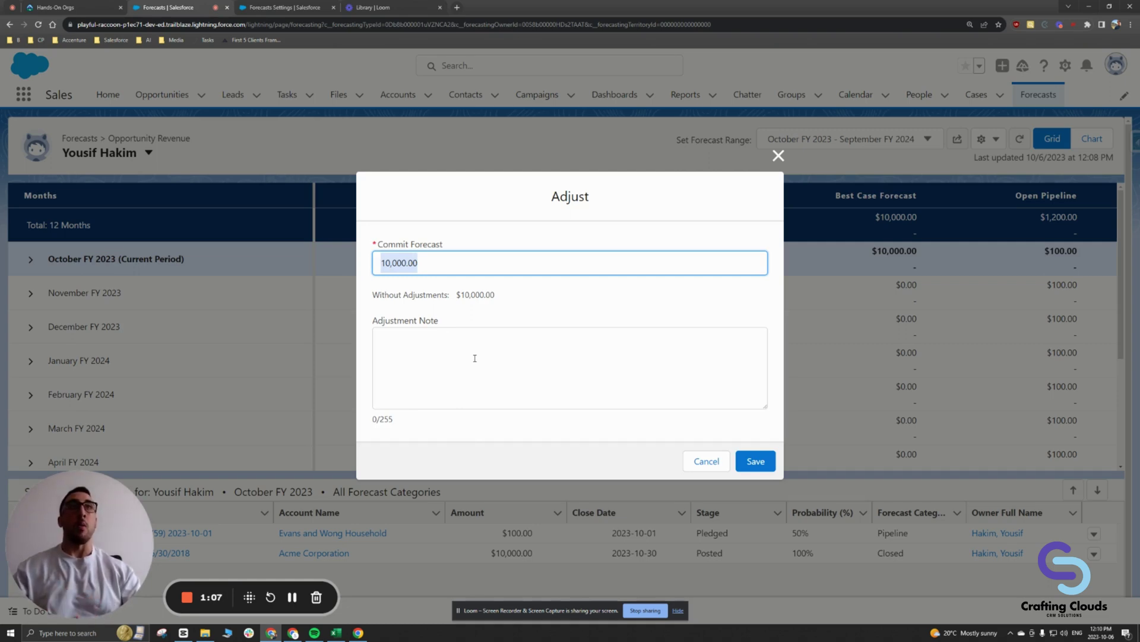
pyautogui.write('20000')
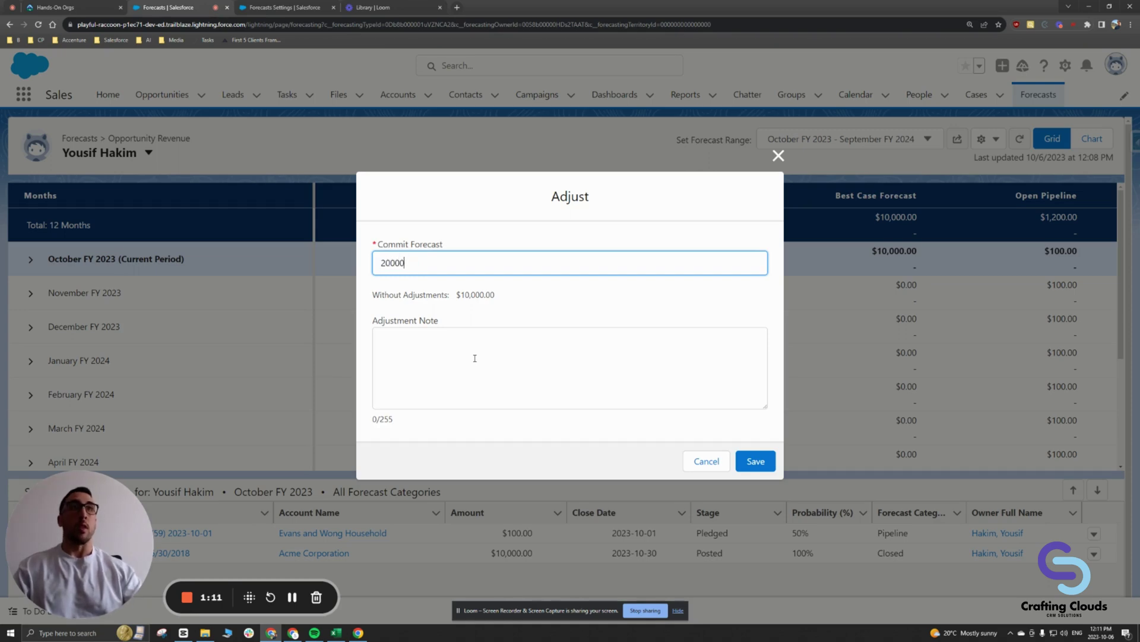
pyautogui.click(754, 466)
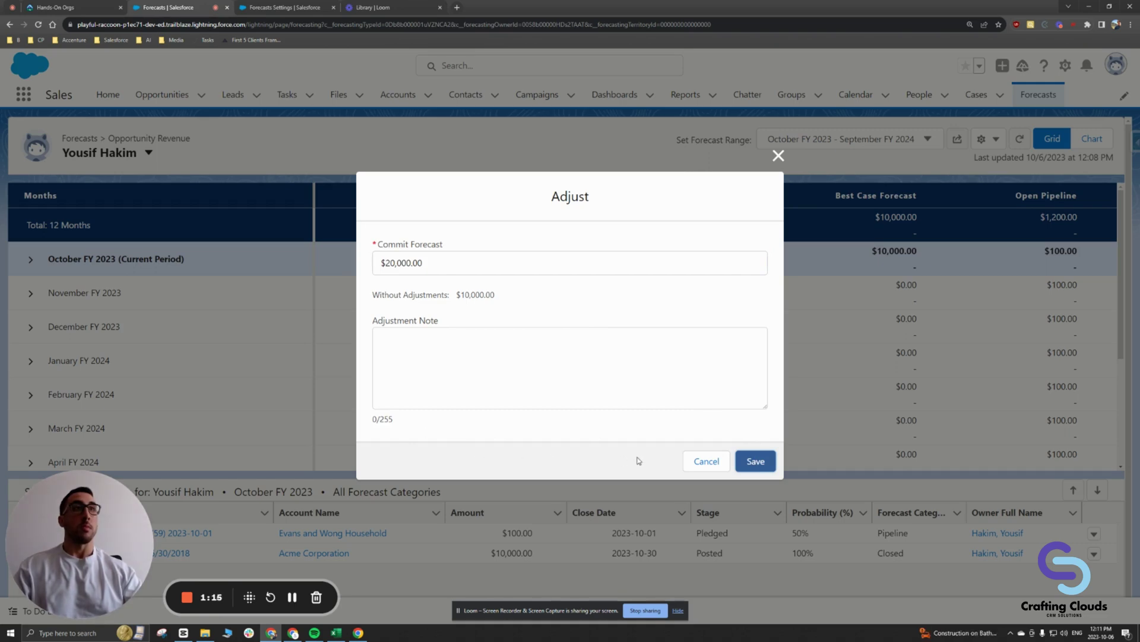
pyautogui.click(751, 462)
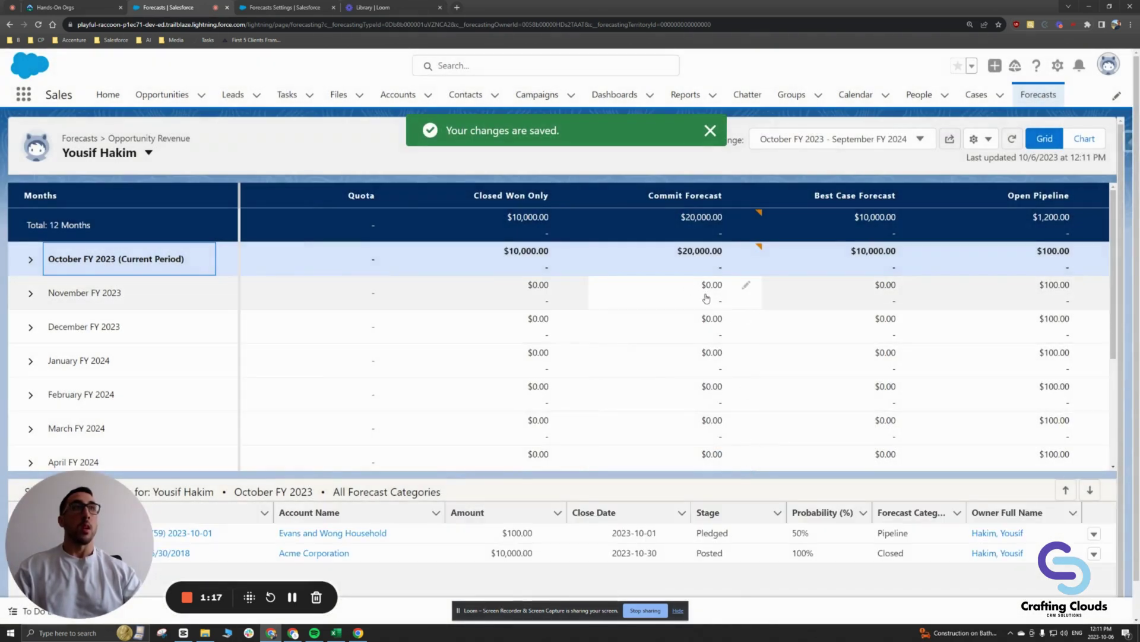
pyautogui.click(715, 254)
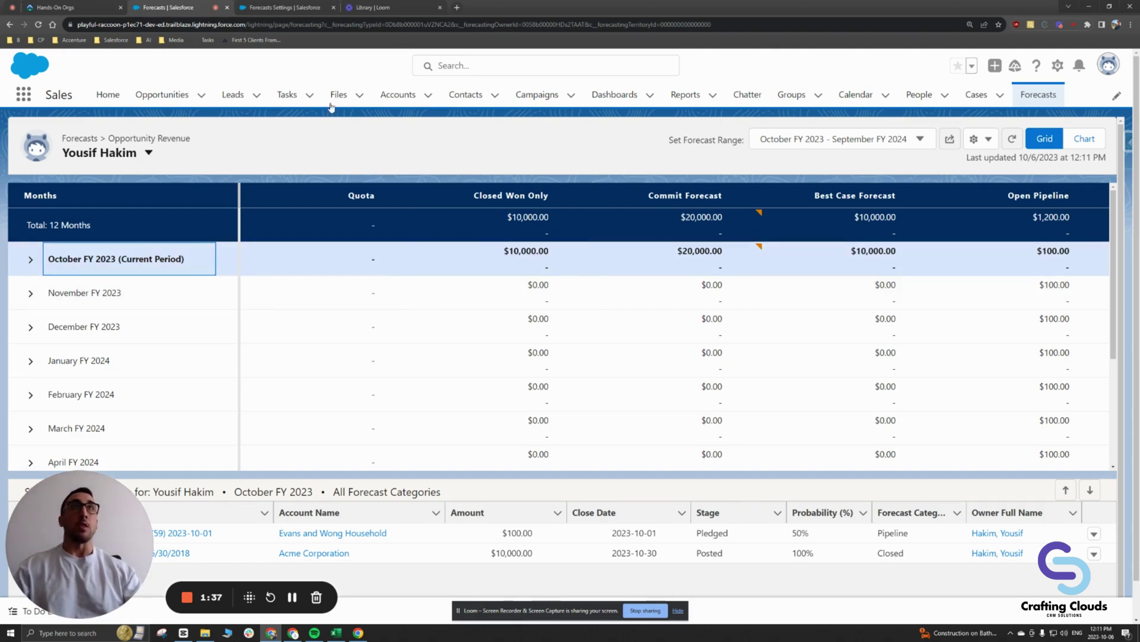
# Return to the forecast settings and turn off Owner adjustments while keeping Manager adjustments enabled.
pyautogui.click(284, 7)
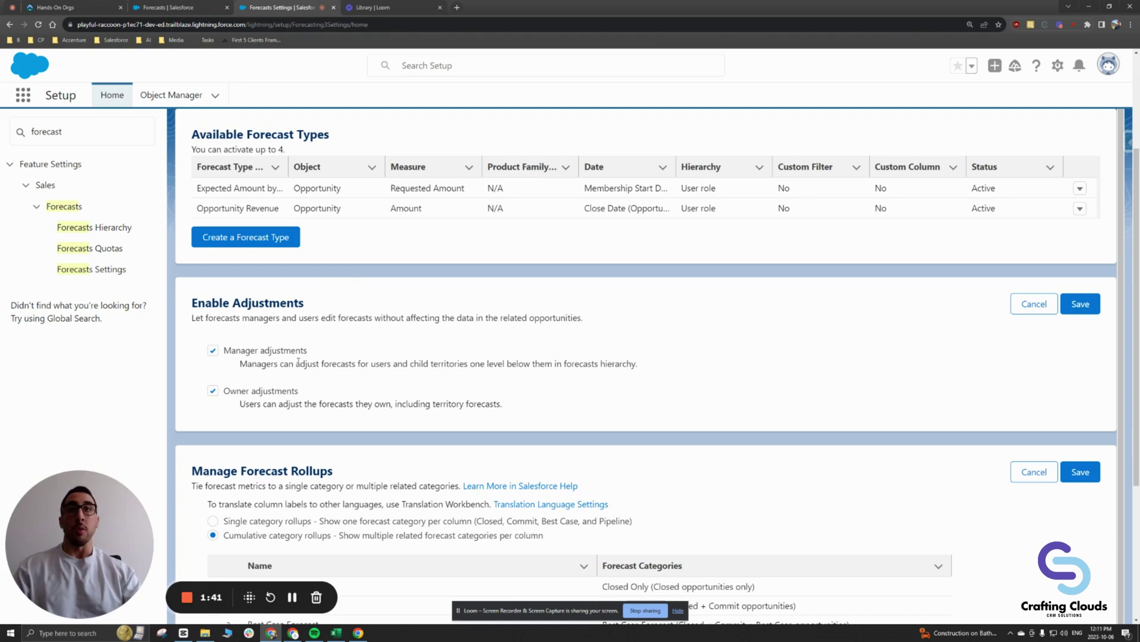
pyautogui.moveTo(307, 350); pyautogui.dragTo(222, 351)
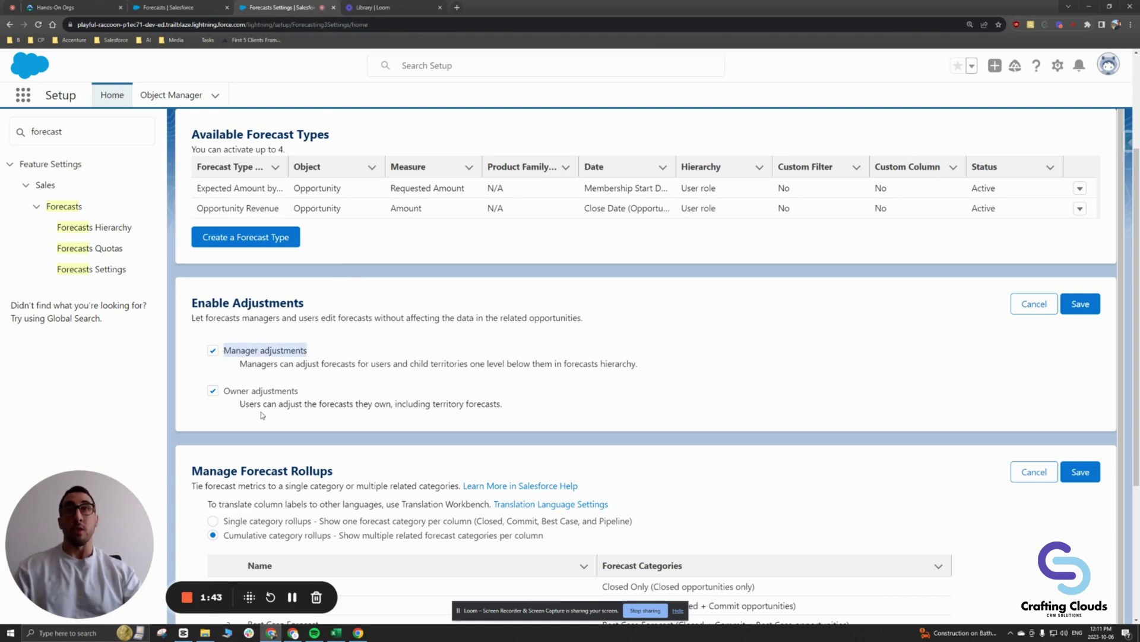
pyautogui.moveTo(304, 393); pyautogui.dragTo(223, 393)
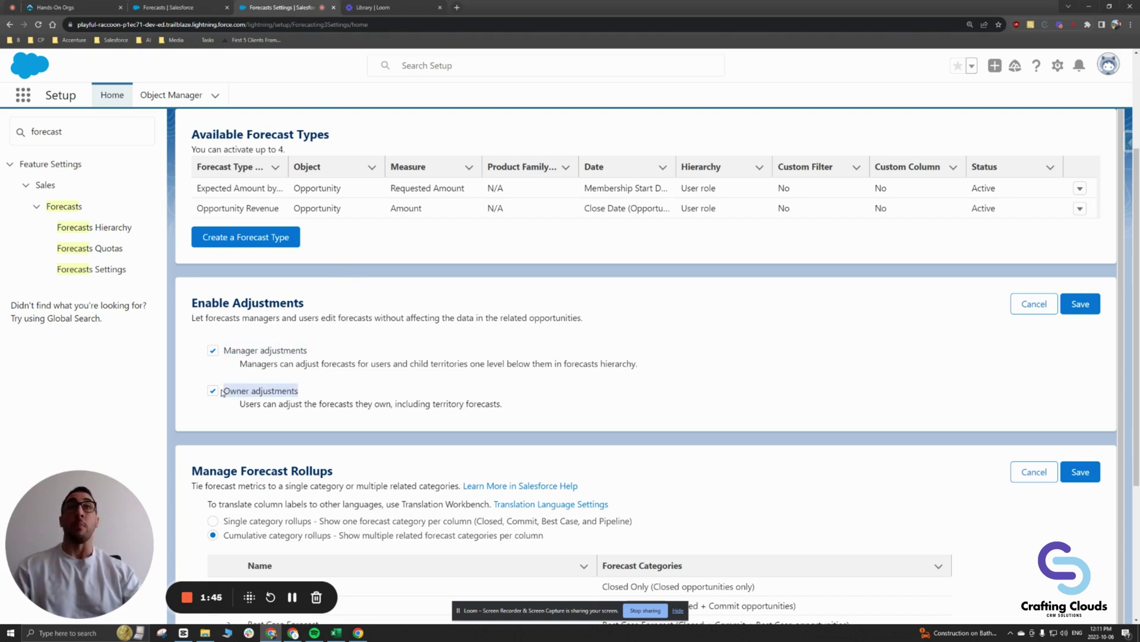
pyautogui.click(297, 390)
pyautogui.click(218, 392)
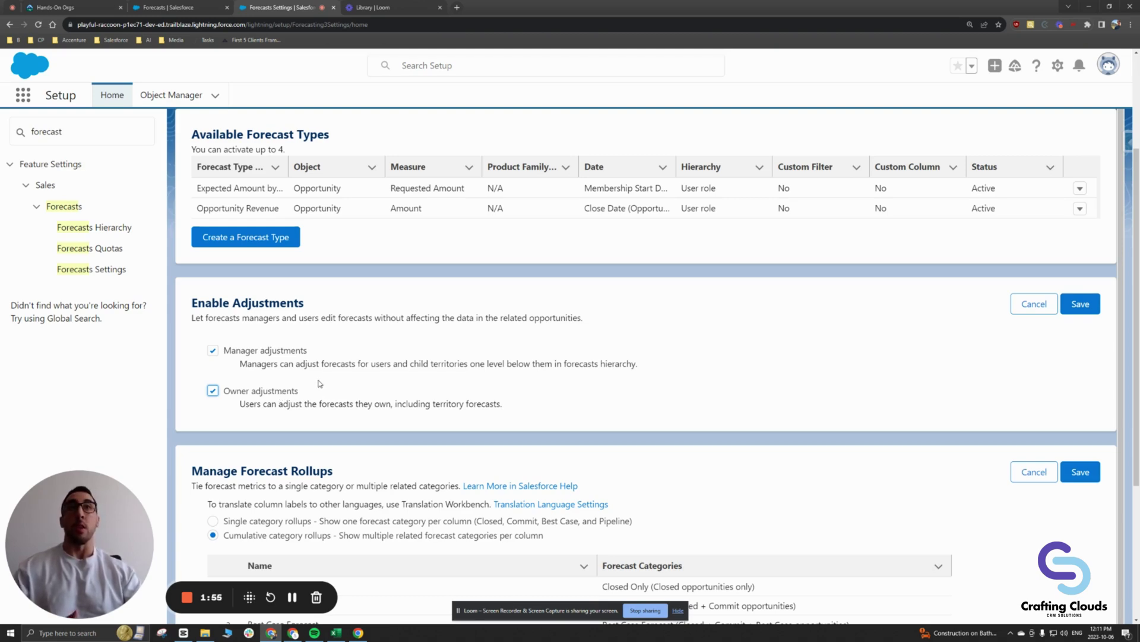
pyautogui.click(215, 392)
pyautogui.moveTo(308, 351); pyautogui.dragTo(225, 352)
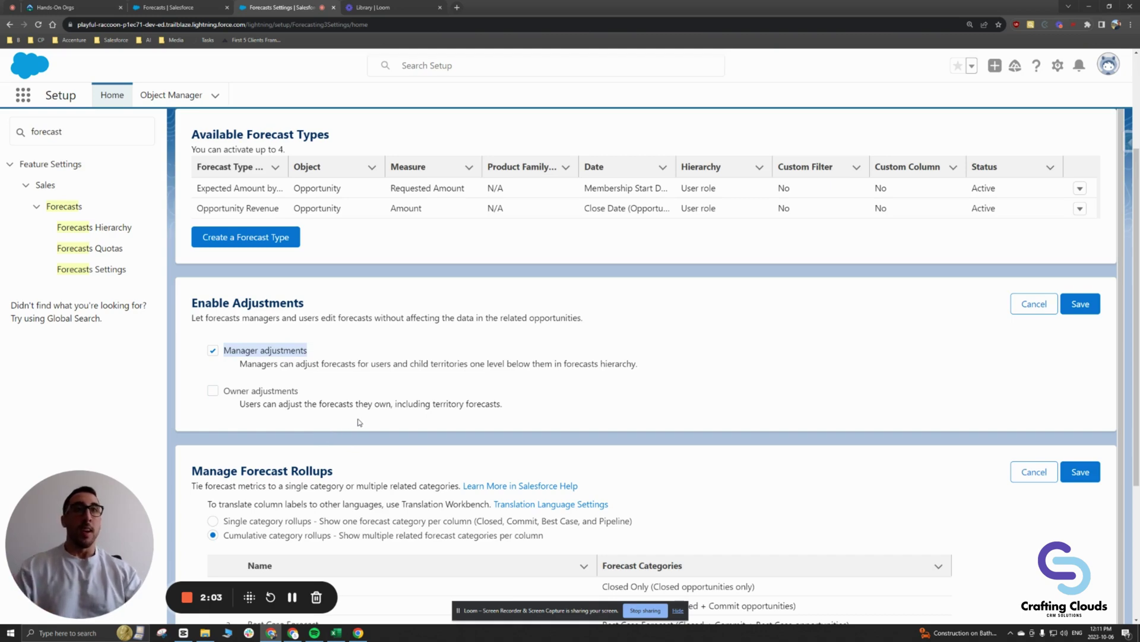
# Save the adjustment settings, acknowledging that the change deletes the existing adjustment data.
pyautogui.click(1075, 306)
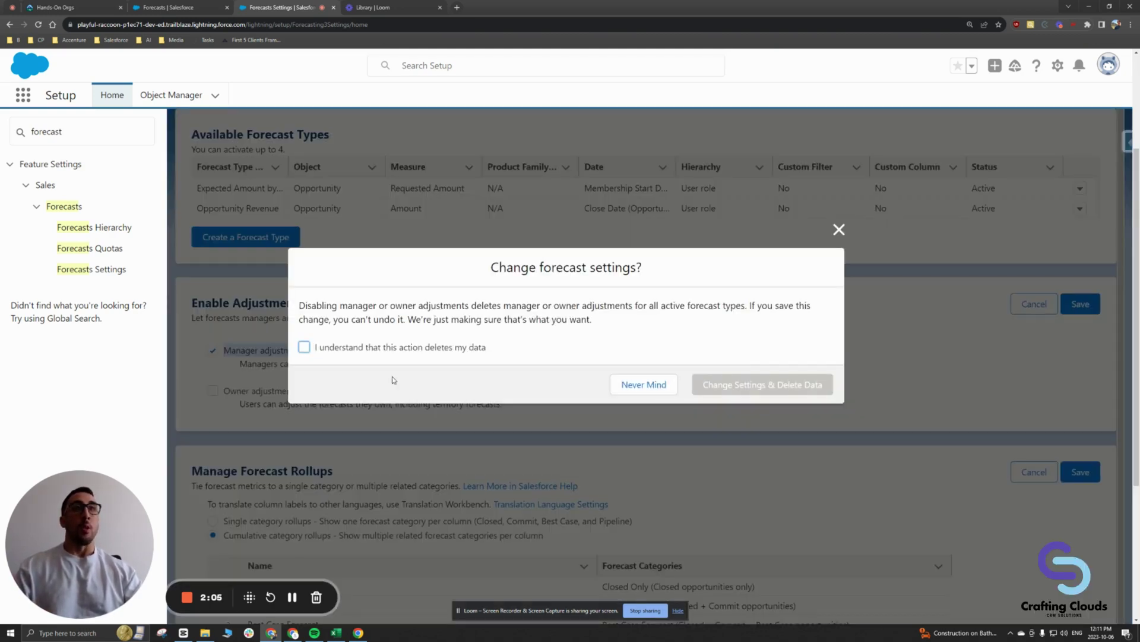
pyautogui.click(350, 349)
pyautogui.click(730, 385)
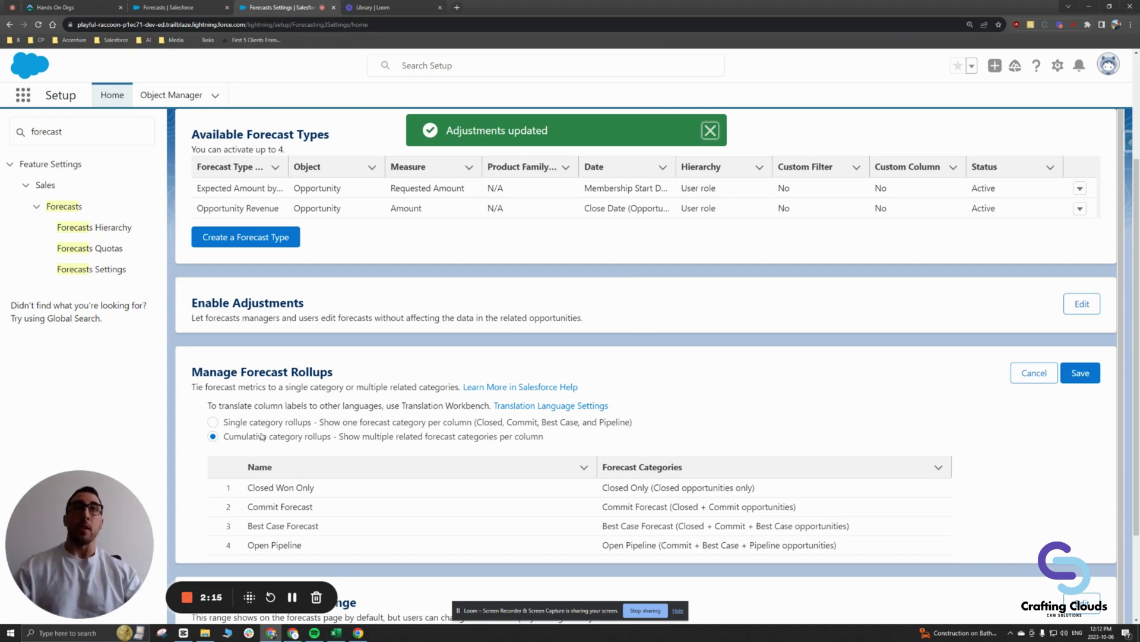
# Compare the single category and cumulative category rollup options under Manage Forecast Rollups, ending on Single category rollups.
pyautogui.click(243, 426)
pyautogui.click(244, 448)
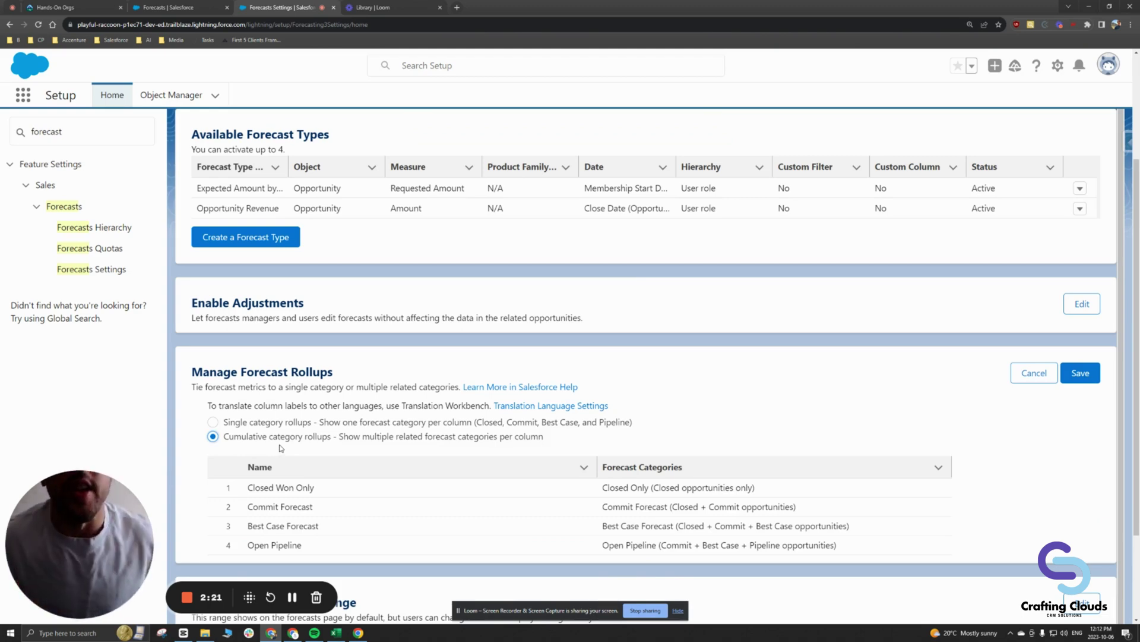
pyautogui.click(260, 423)
pyautogui.moveTo(236, 438); pyautogui.dragTo(309, 438)
pyautogui.click(312, 439)
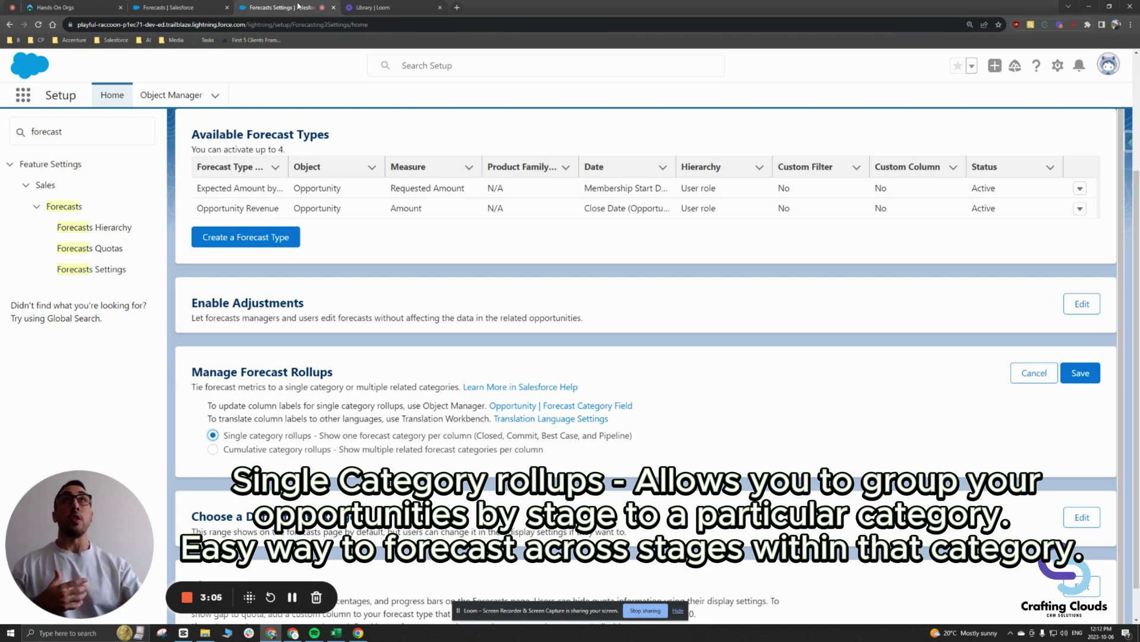
# Examine the Open Pipeline, Best Case Forecast, Commit Forecast and Closed Won Only columns on the forecasts page.
pyautogui.click(202, 12)
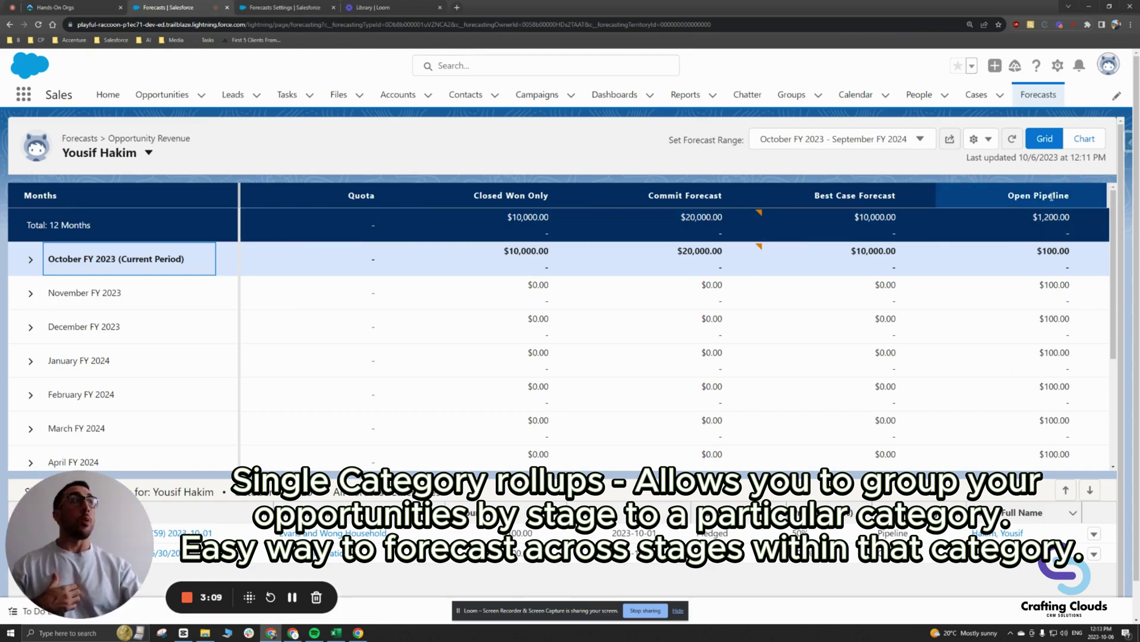
pyautogui.moveTo(1086, 198); pyautogui.dragTo(1007, 196)
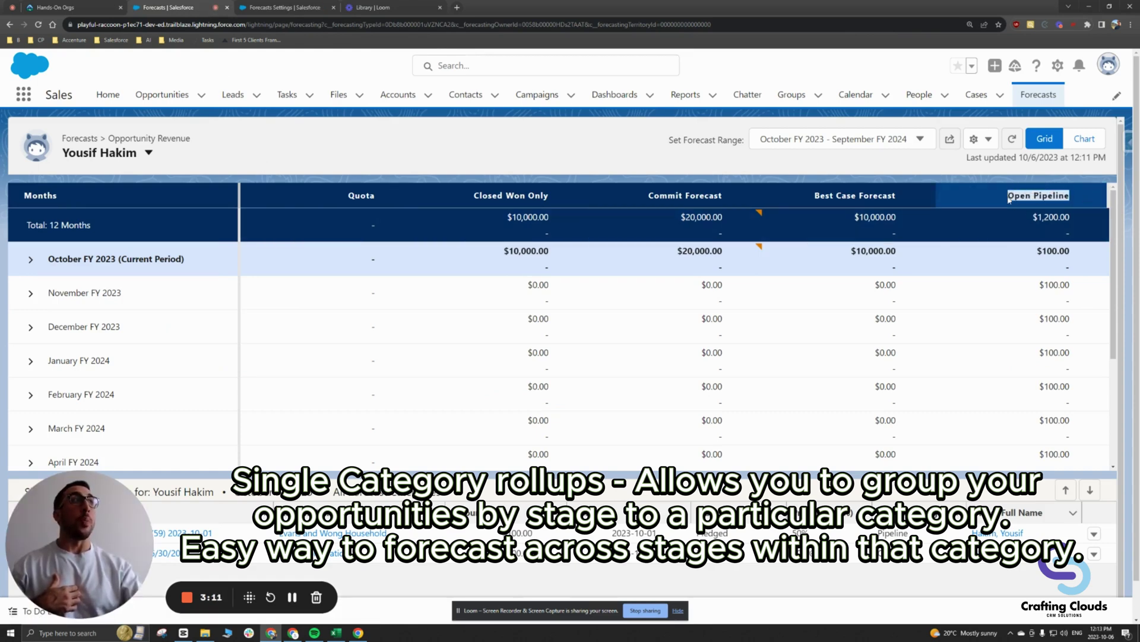
pyautogui.click(991, 272)
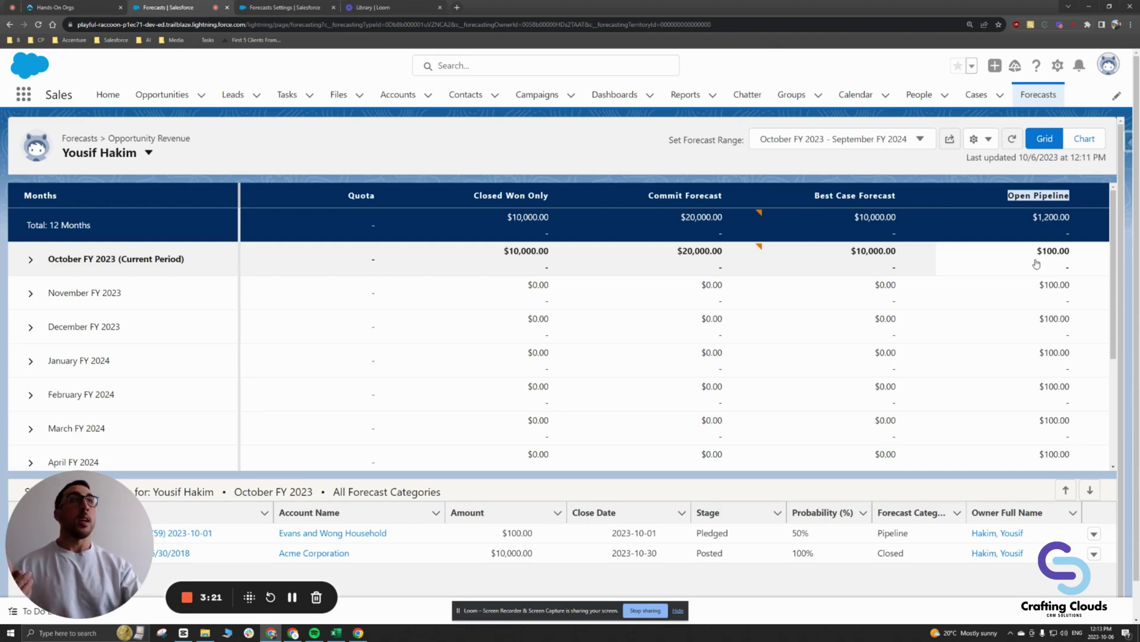
pyautogui.moveTo(896, 196); pyautogui.dragTo(818, 203)
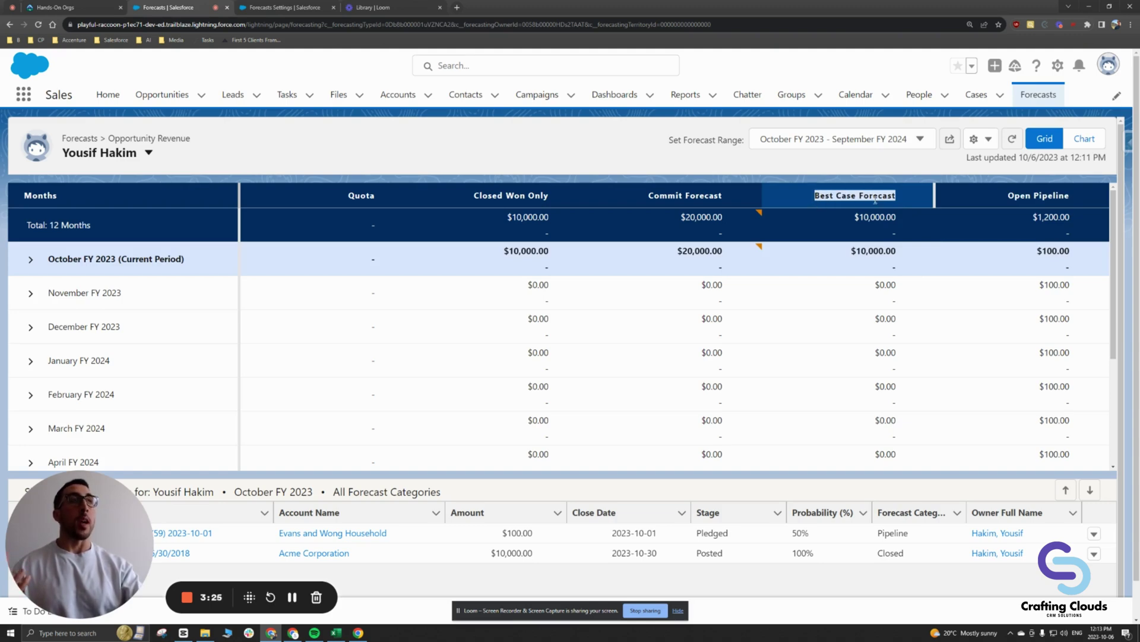
pyautogui.click(903, 199)
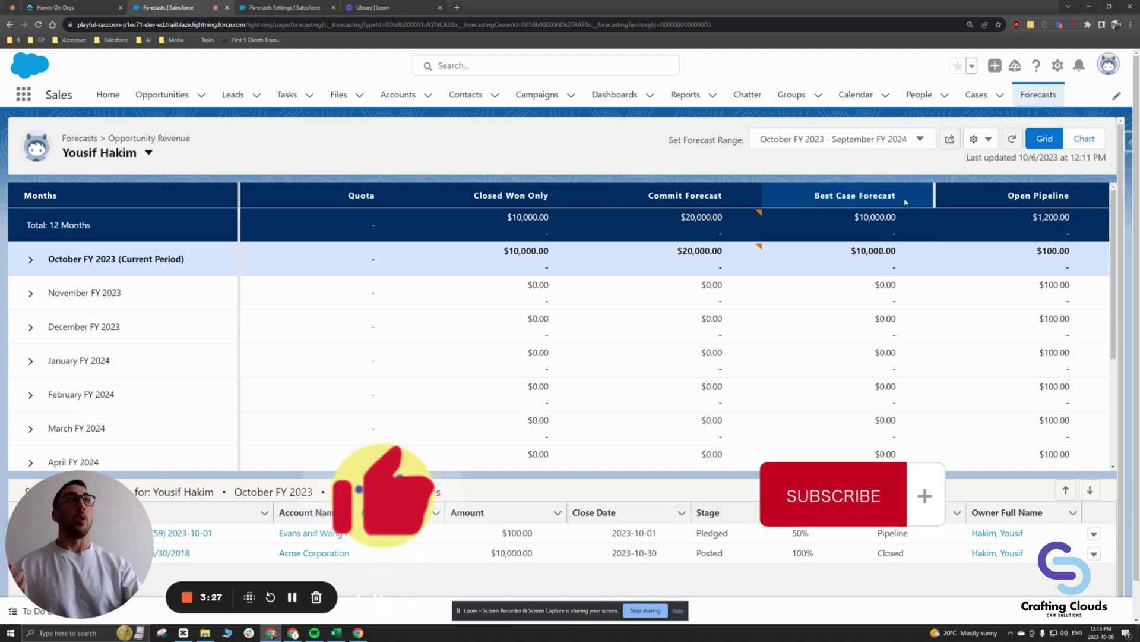
pyautogui.moveTo(897, 196); pyautogui.dragTo(811, 201)
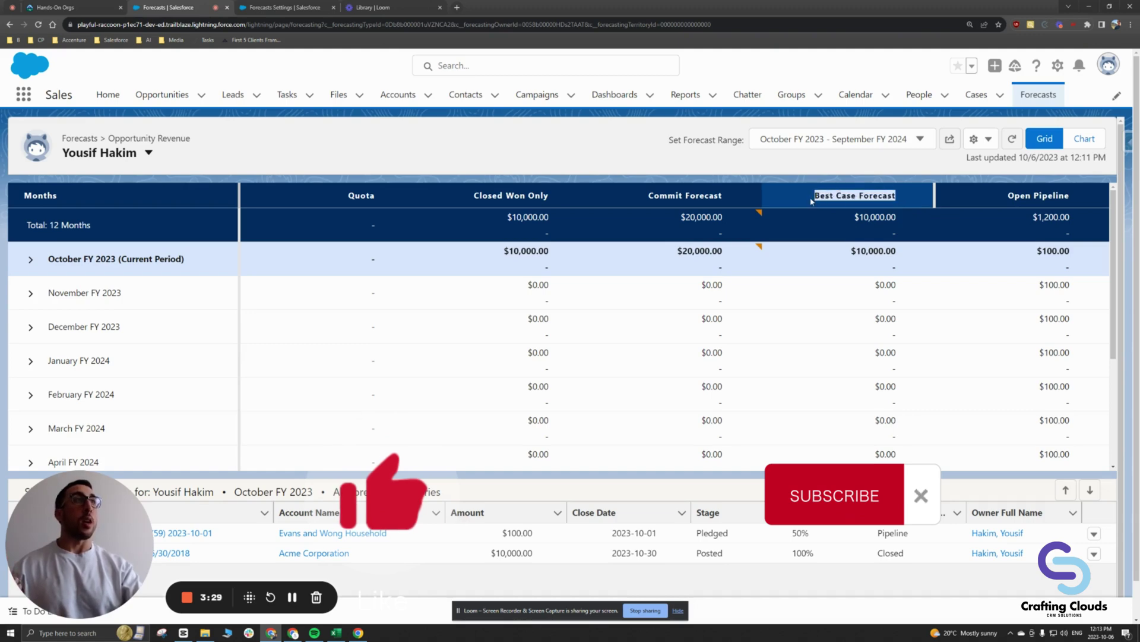
pyautogui.moveTo(734, 195); pyautogui.dragTo(641, 206)
pyautogui.moveTo(553, 196); pyautogui.dragTo(473, 197)
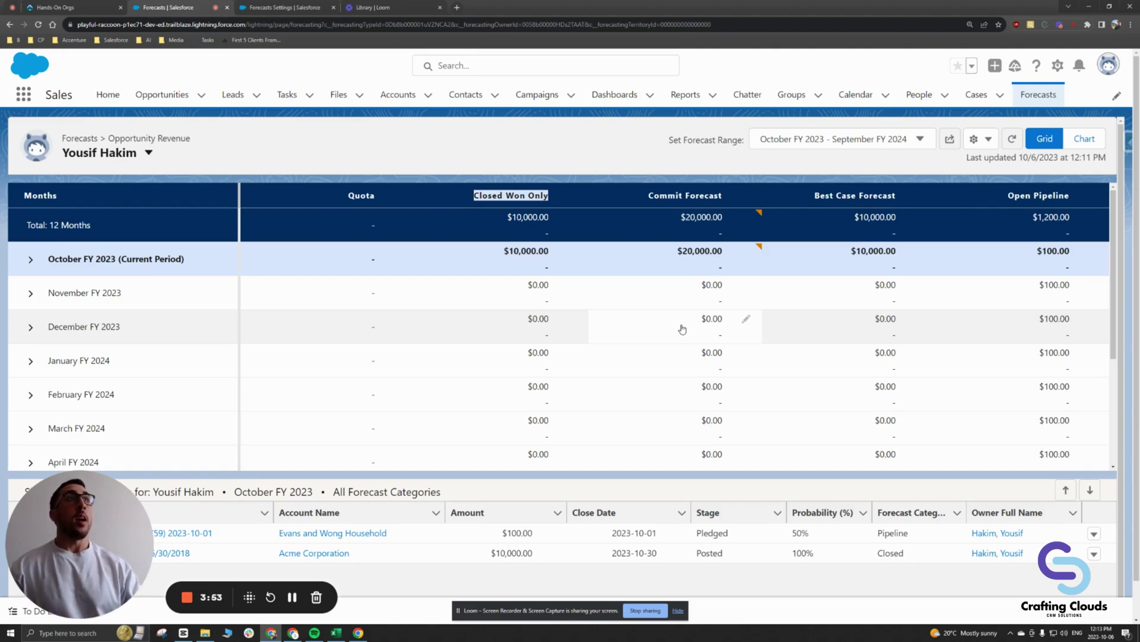
pyautogui.moveTo(737, 202); pyautogui.dragTo(660, 196)
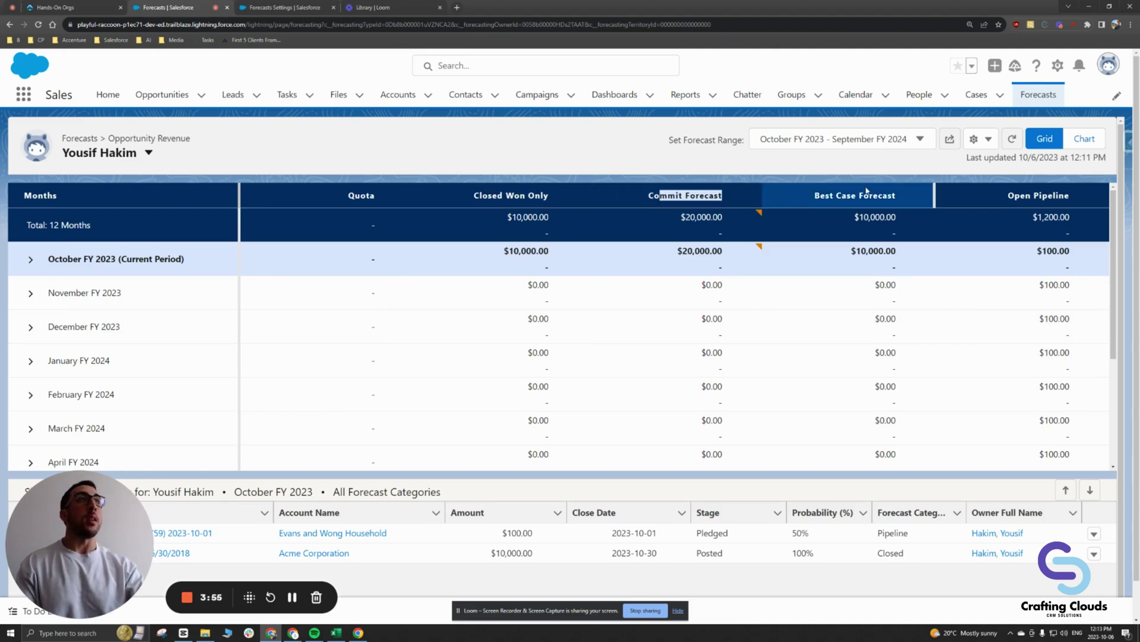
pyautogui.moveTo(908, 202); pyautogui.dragTo(813, 199)
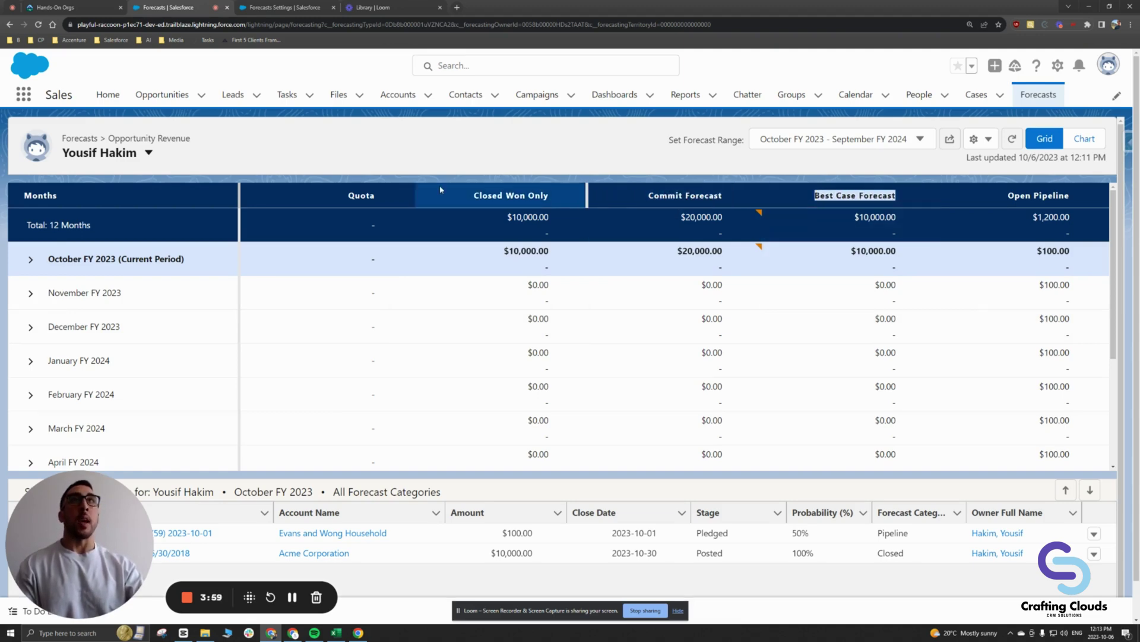
# Return to the forecast settings and select Cumulative category rollups to view the forecast categories behind each column.
pyautogui.click(307, 8)
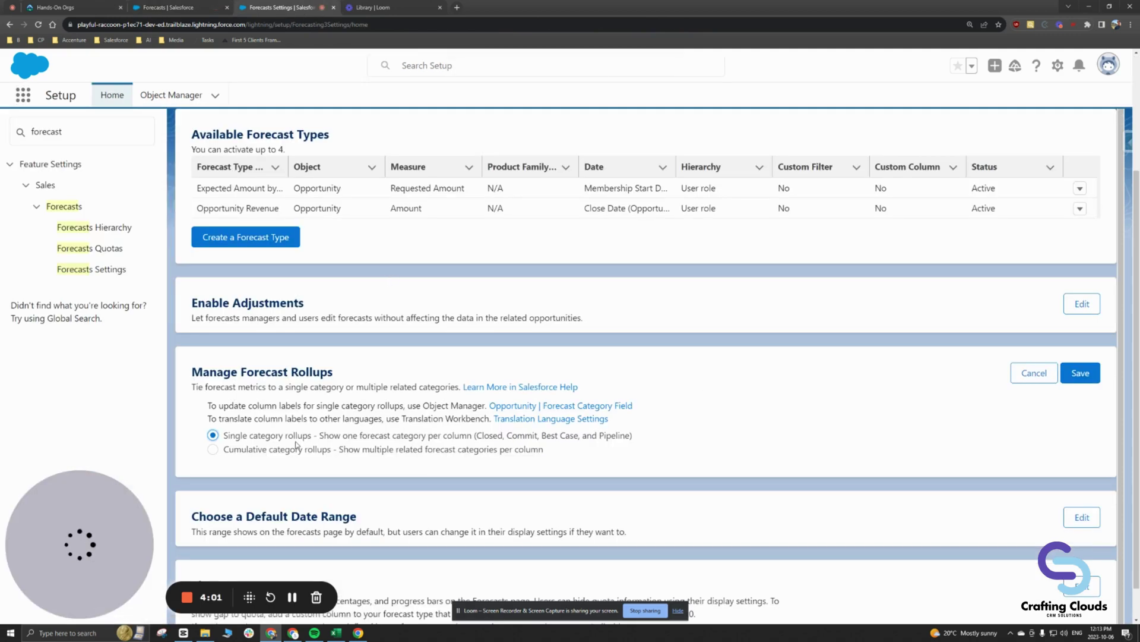
pyautogui.click(215, 450)
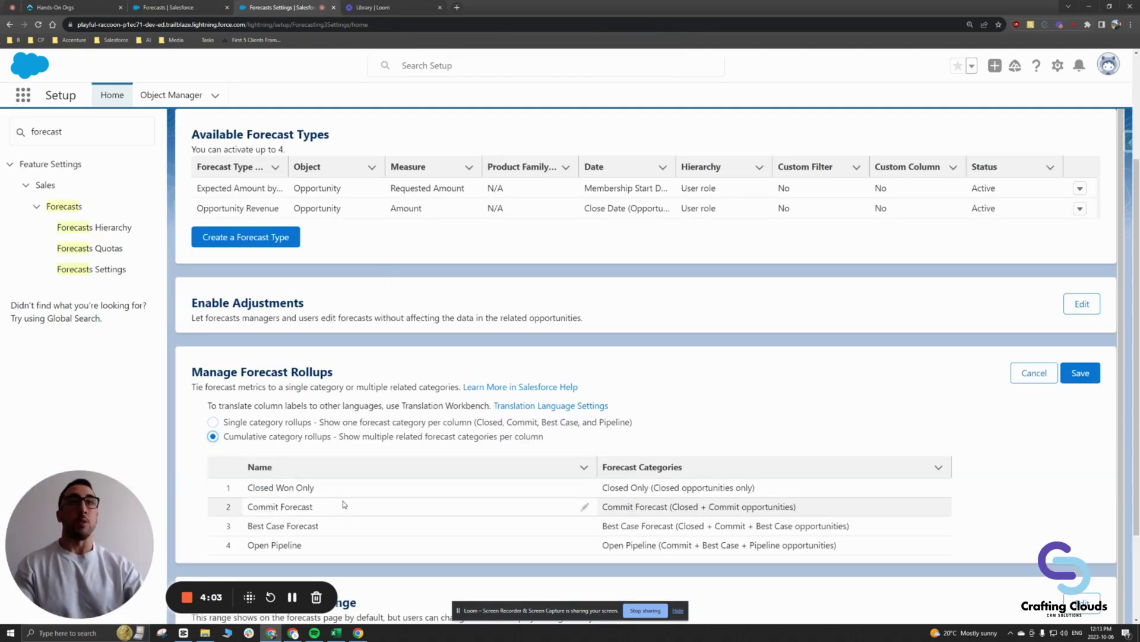
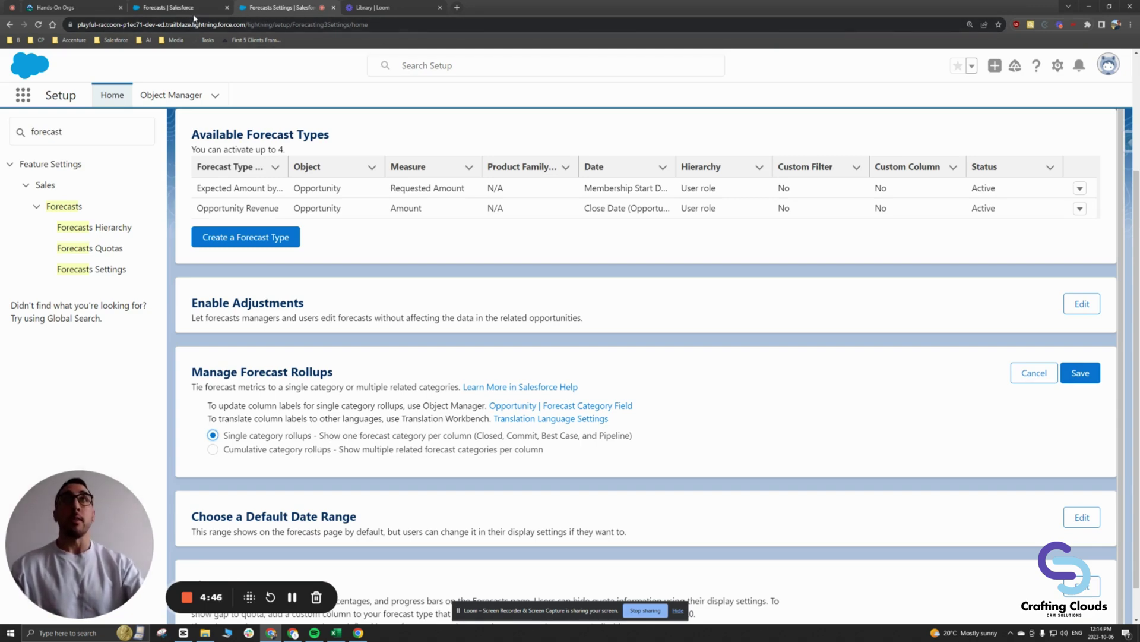
# Find the Opportunity object in Object Manager by searching for "opp" and open its details.
pyautogui.click(183, 106)
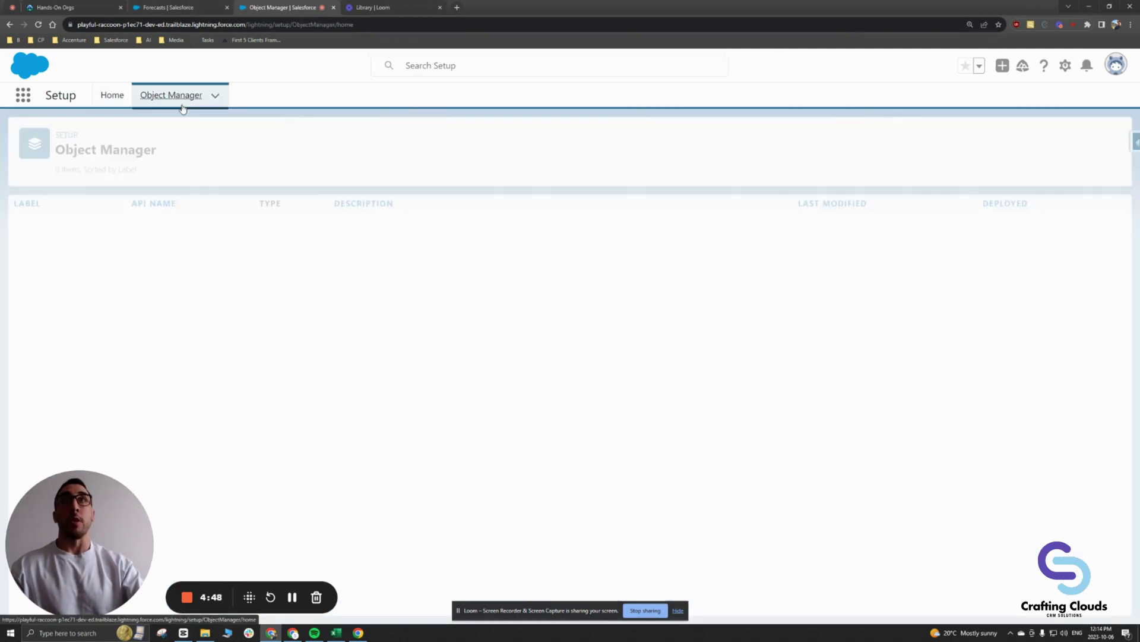
pyautogui.click(886, 137)
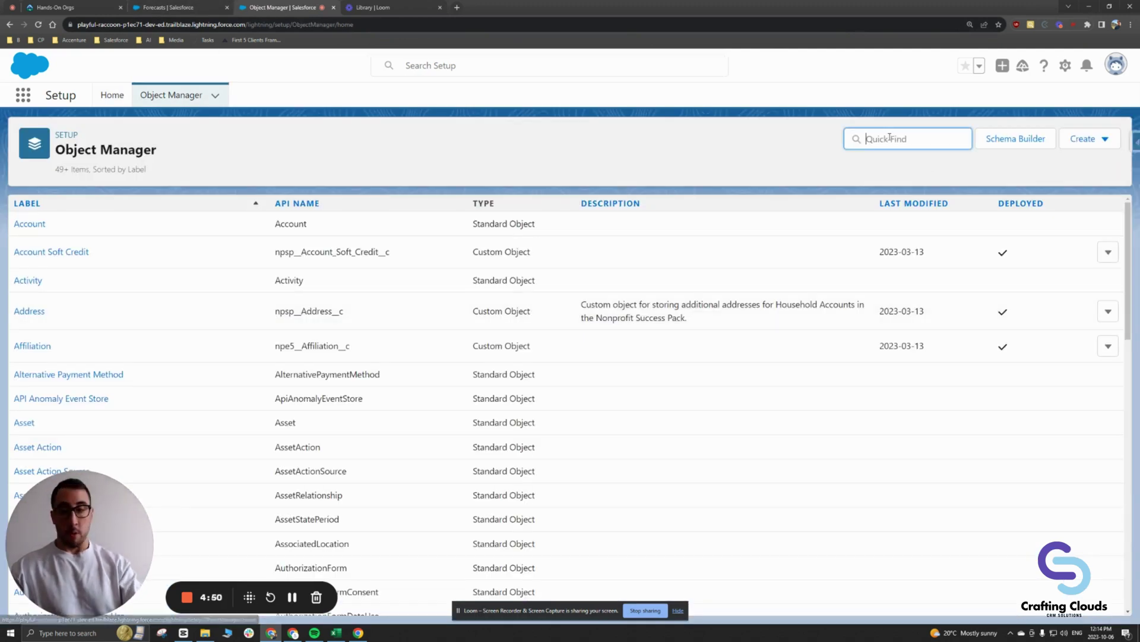
pyautogui.write('c')
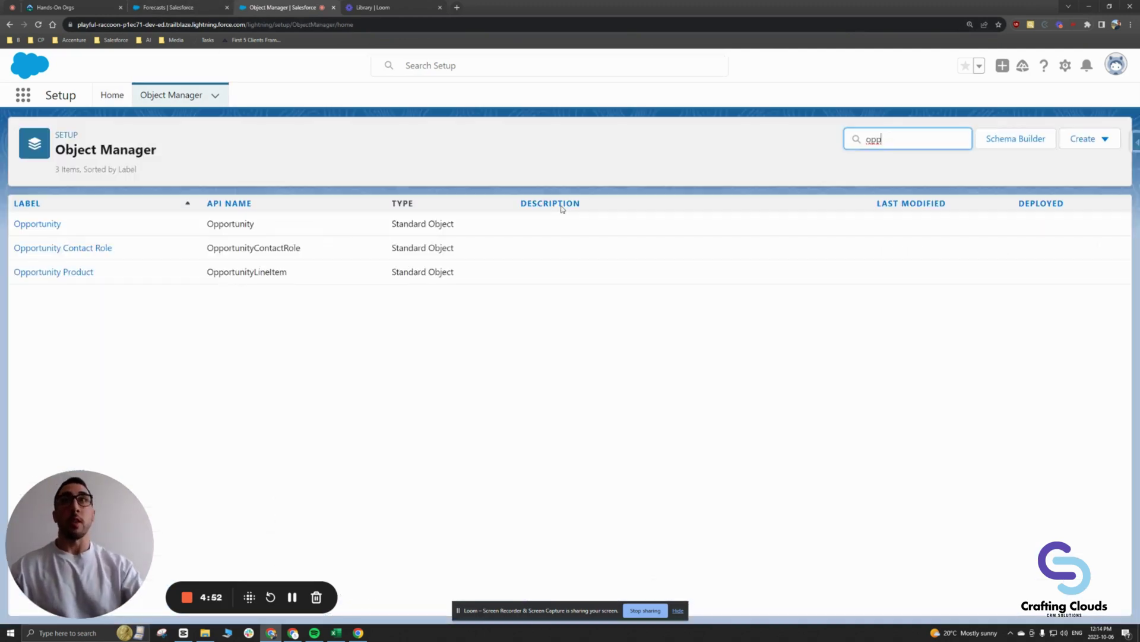
pyautogui.click(37, 224)
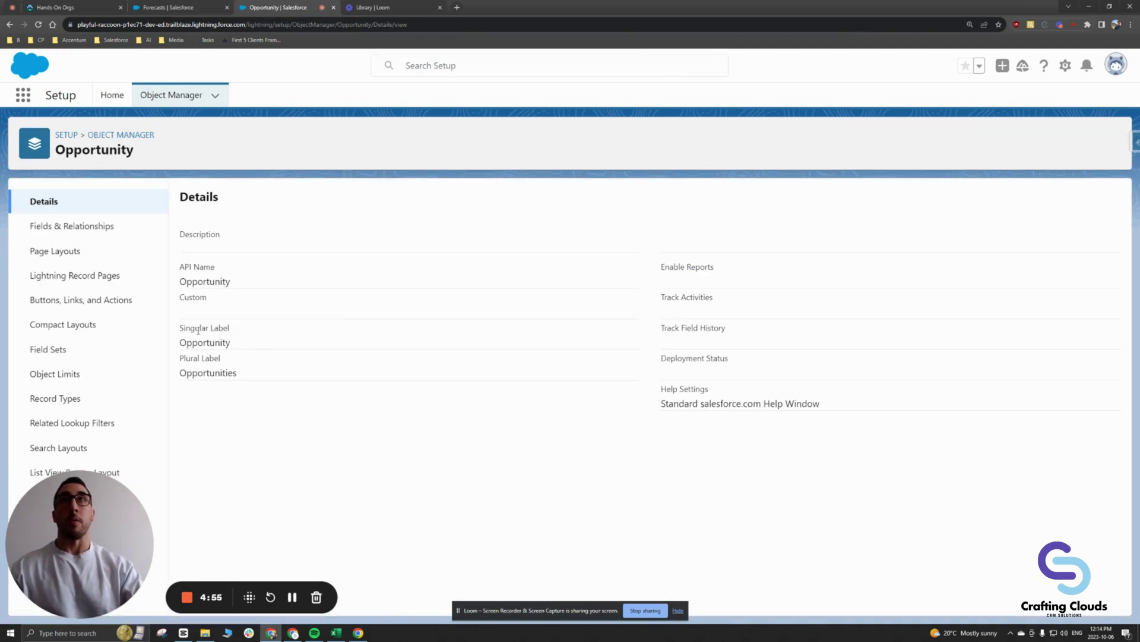
# Find the Opportunity's Stage field by searching its fields for "stage" and review the stage picklist values with their forecast categories.
pyautogui.click(89, 227)
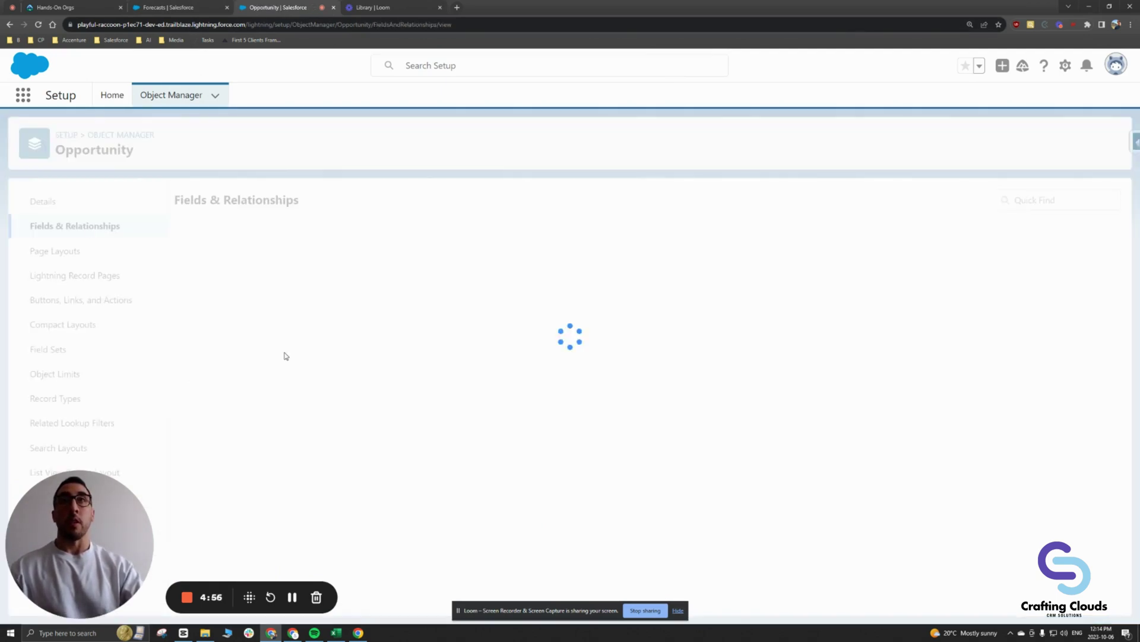
pyautogui.click(730, 202)
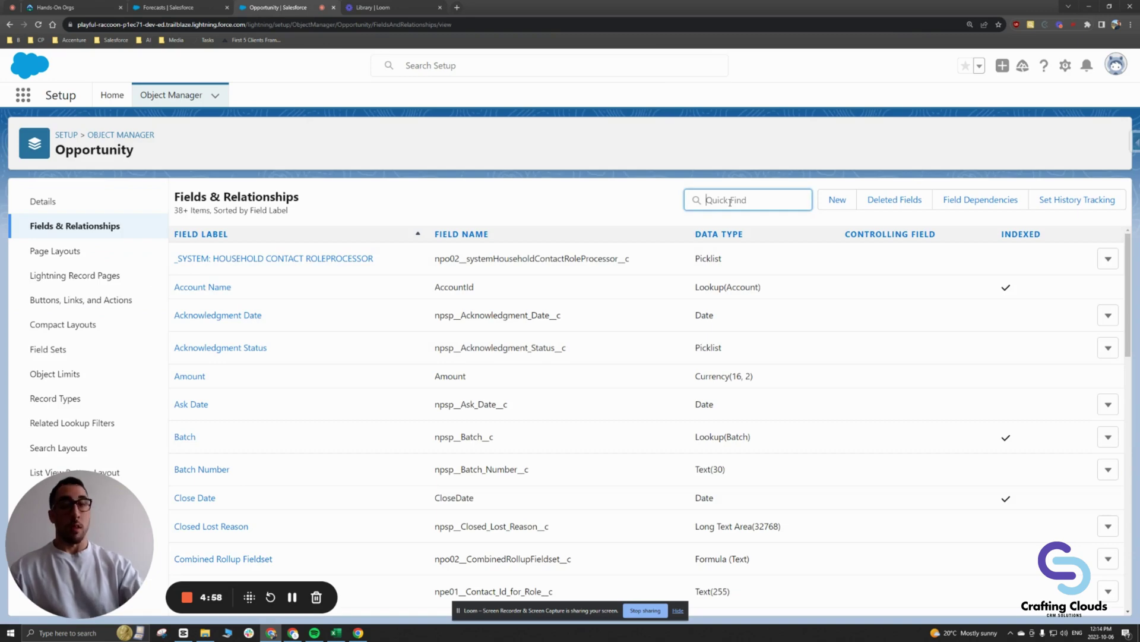
pyautogui.write('stage')
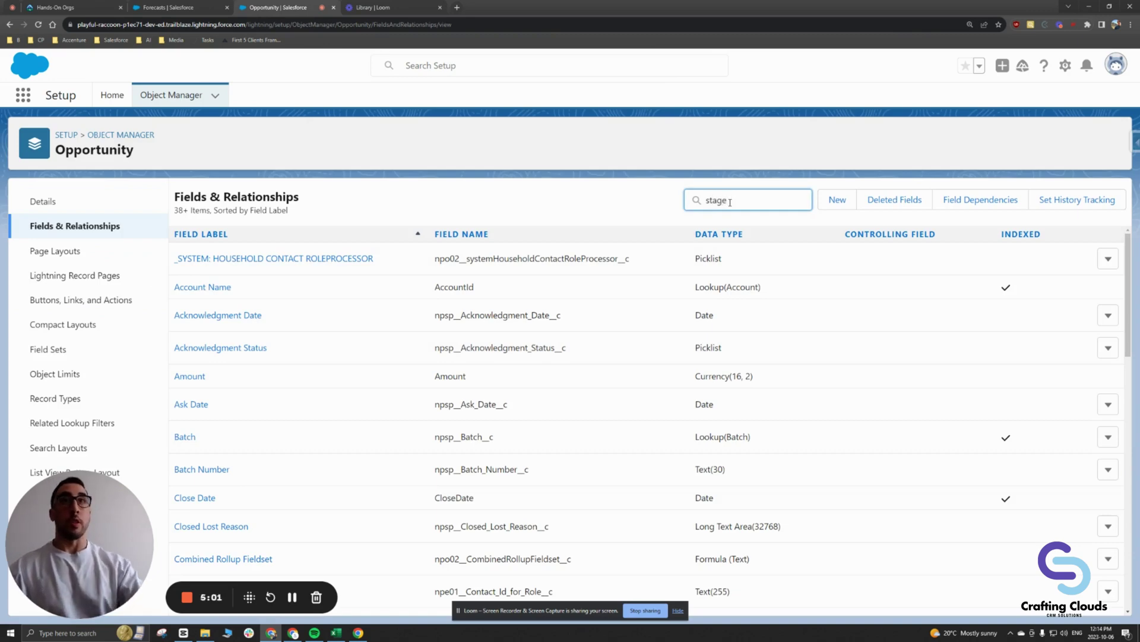
pyautogui.click(190, 261)
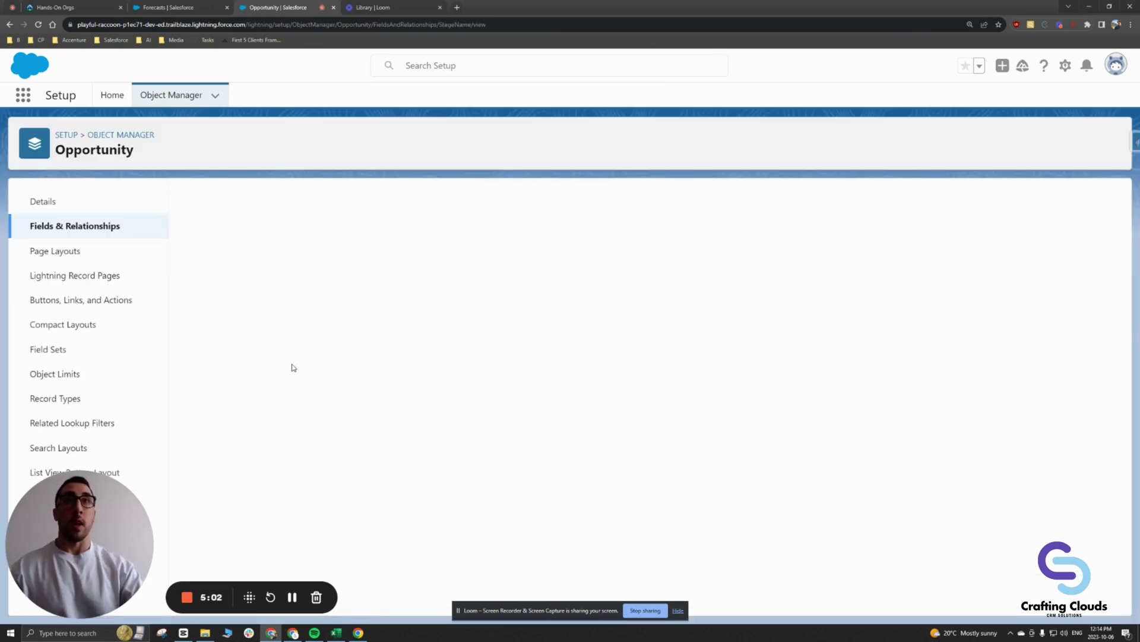
pyautogui.scroll(-4, 290, 351)
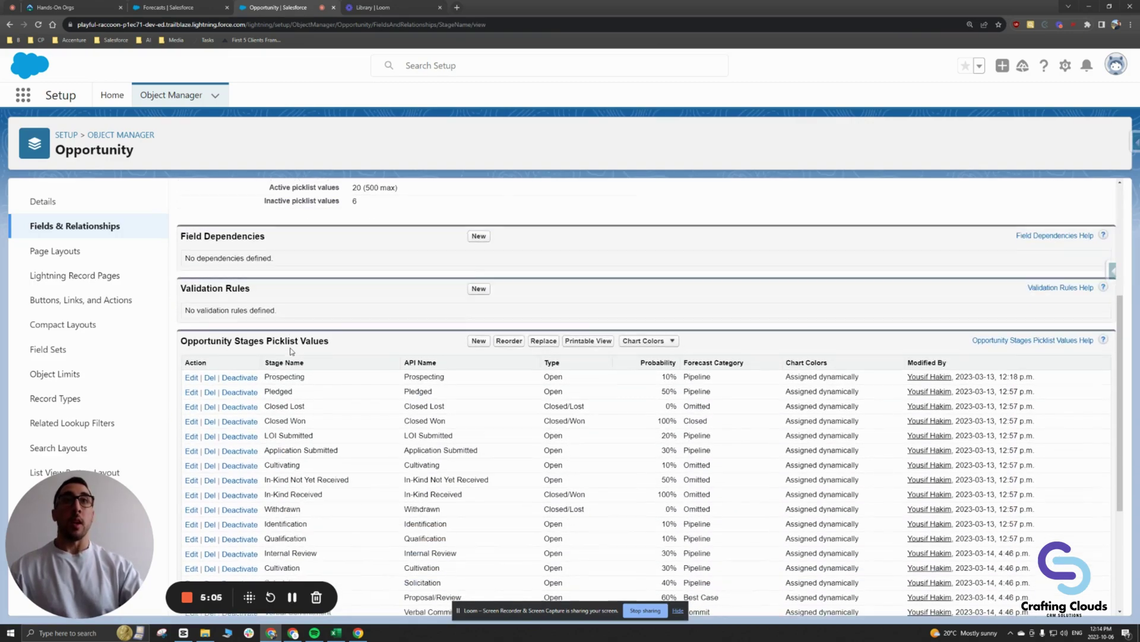
pyautogui.scroll(-3, 321, 351)
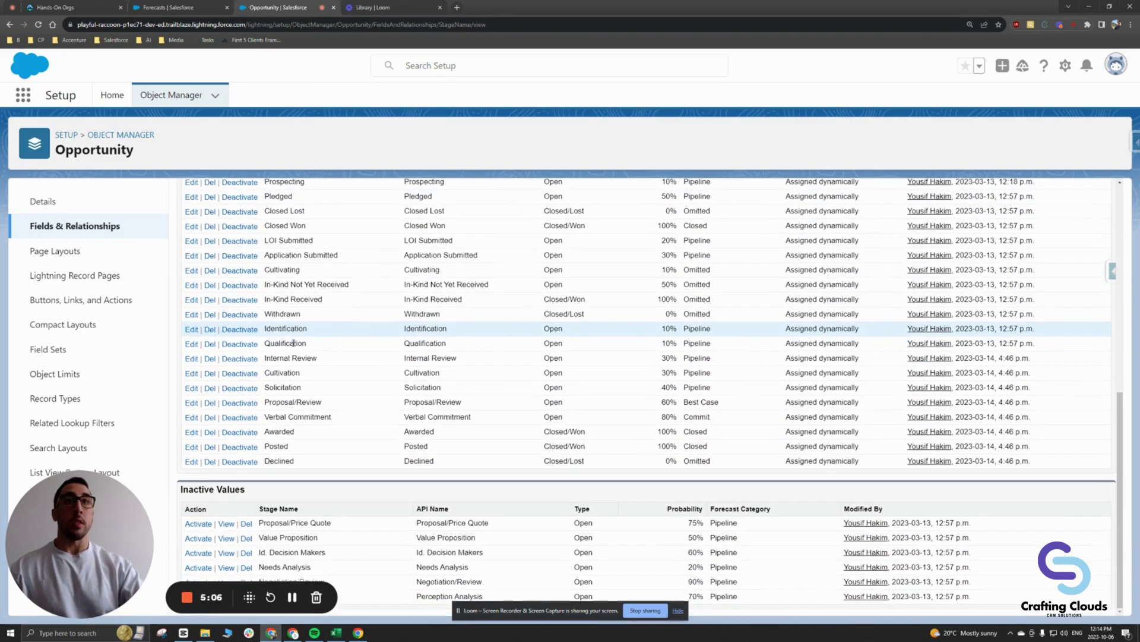
pyautogui.scroll(5, 296, 346)
pyautogui.scroll(-4, 366, 350)
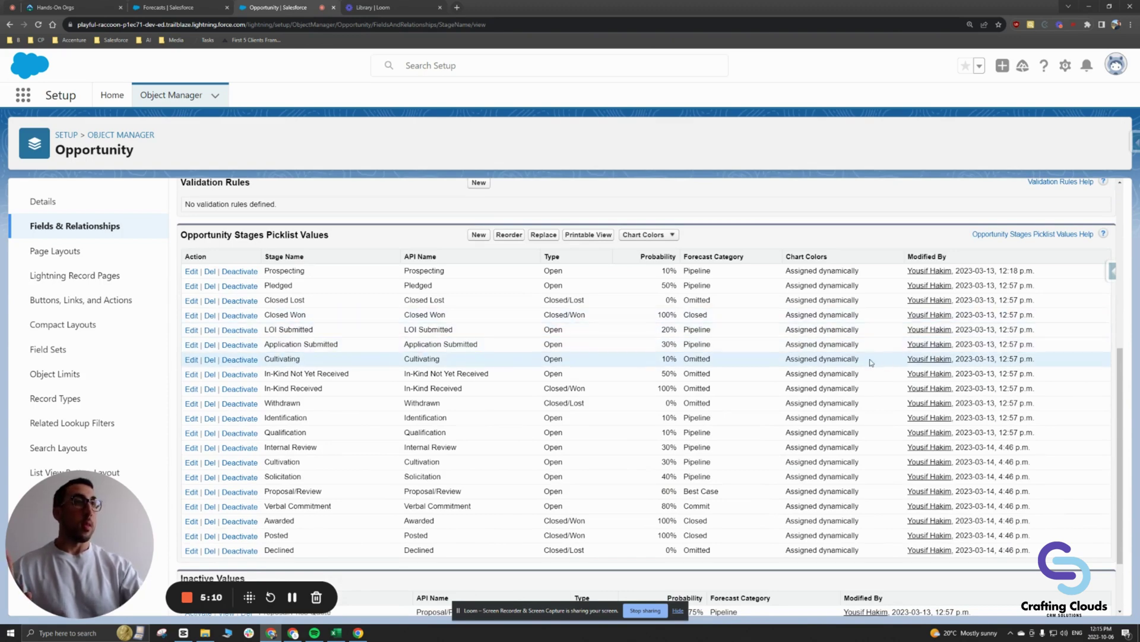
# Open the Prospecting stage for editing and examine the available Forecast Category options without changing the selection.
pyautogui.click(191, 271)
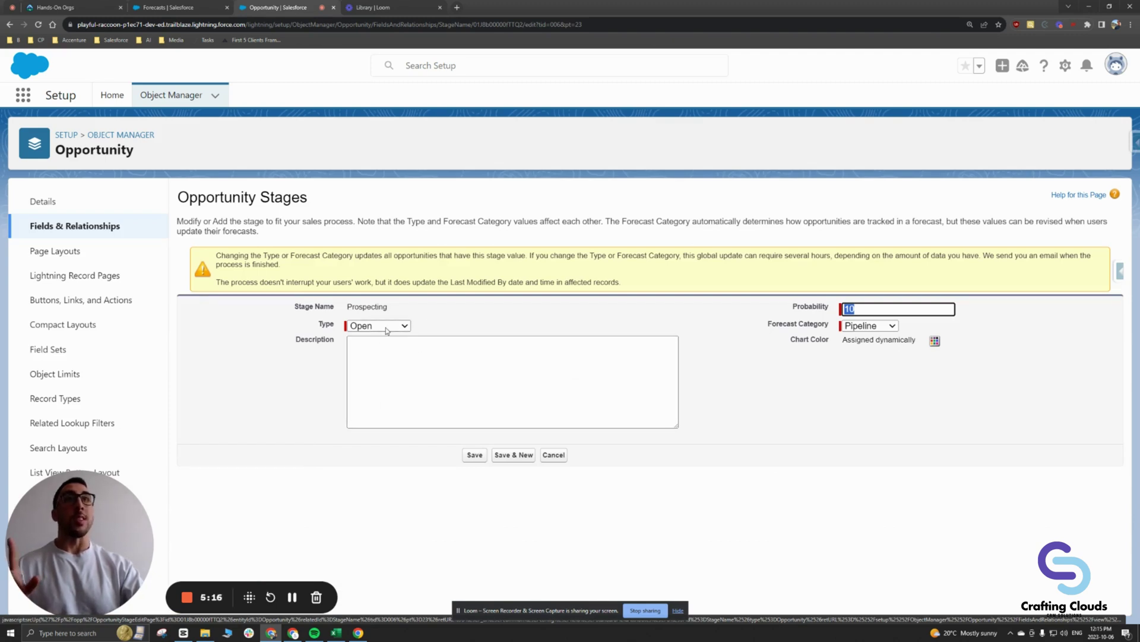
pyautogui.click(869, 326)
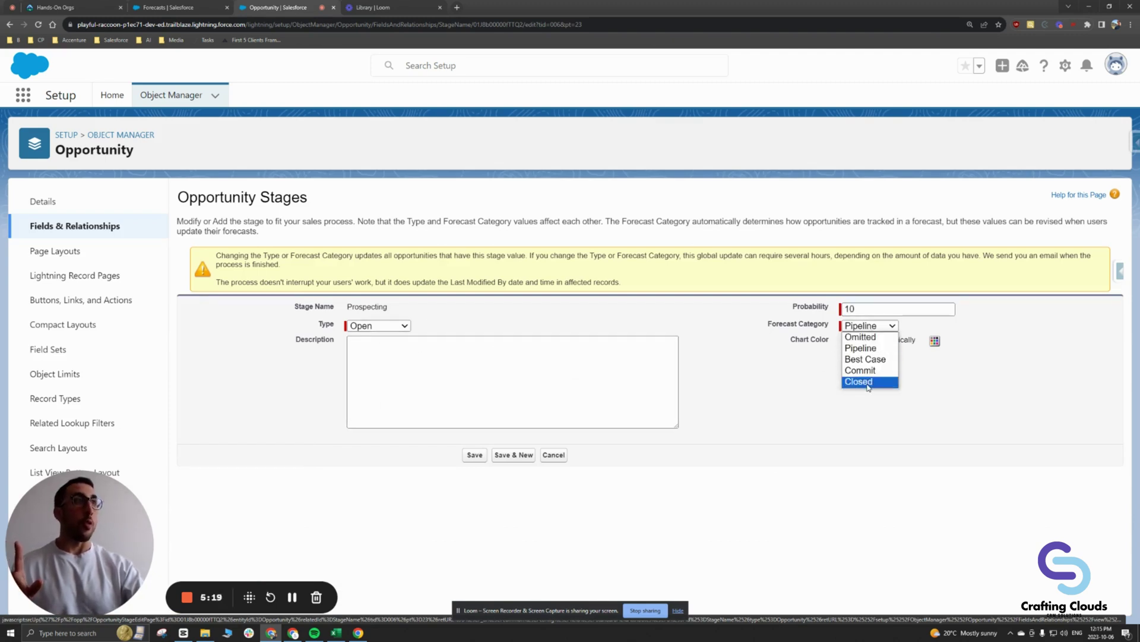
pyautogui.click(480, 319)
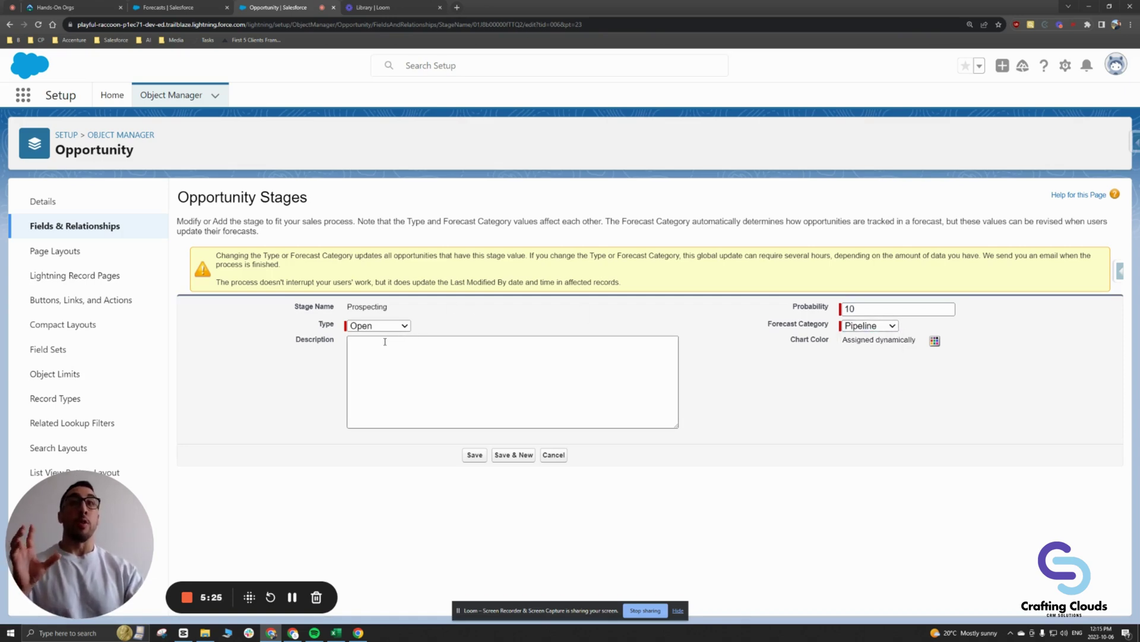
pyautogui.click(874, 327)
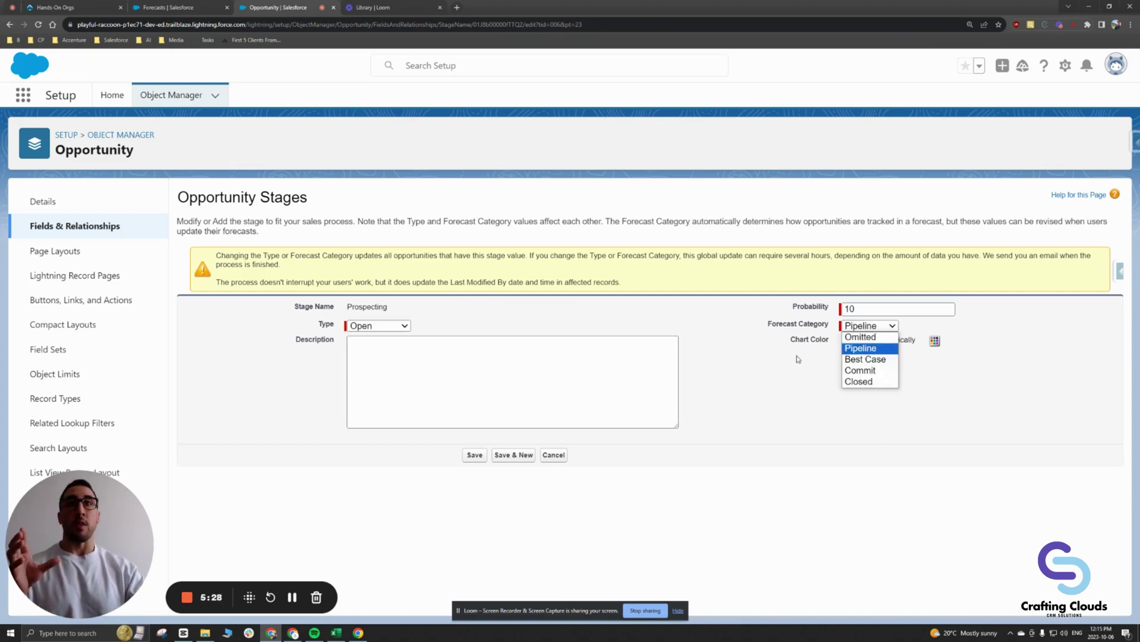
pyautogui.click(731, 347)
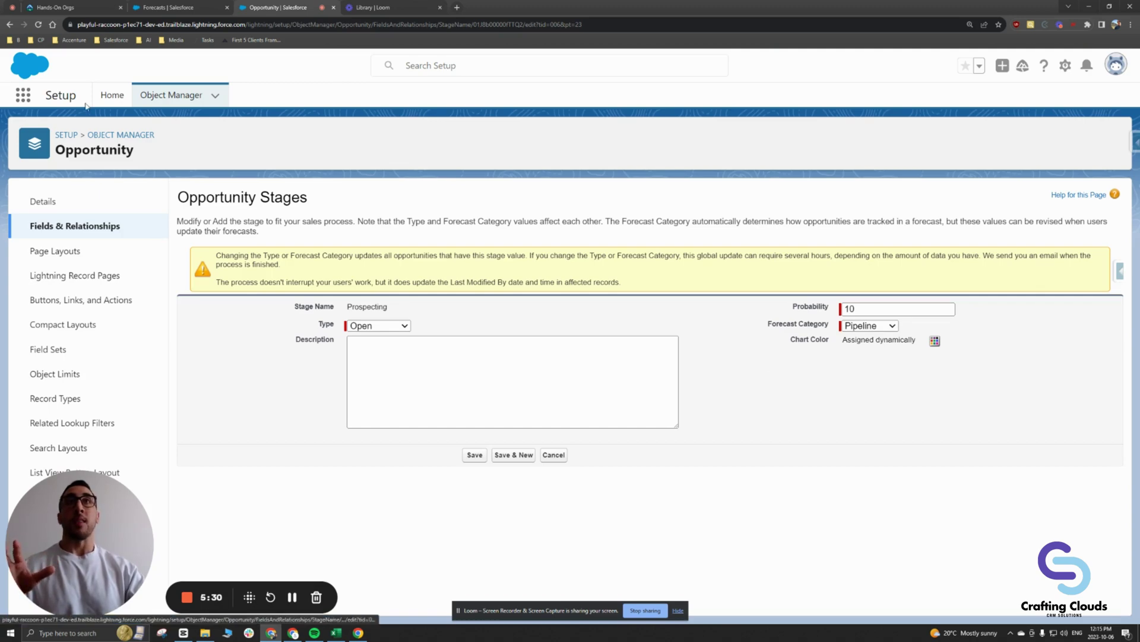
# Return to Forecasts Settings in Setup and open Manage Forecast Rollups for editing.
pyautogui.click(113, 135)
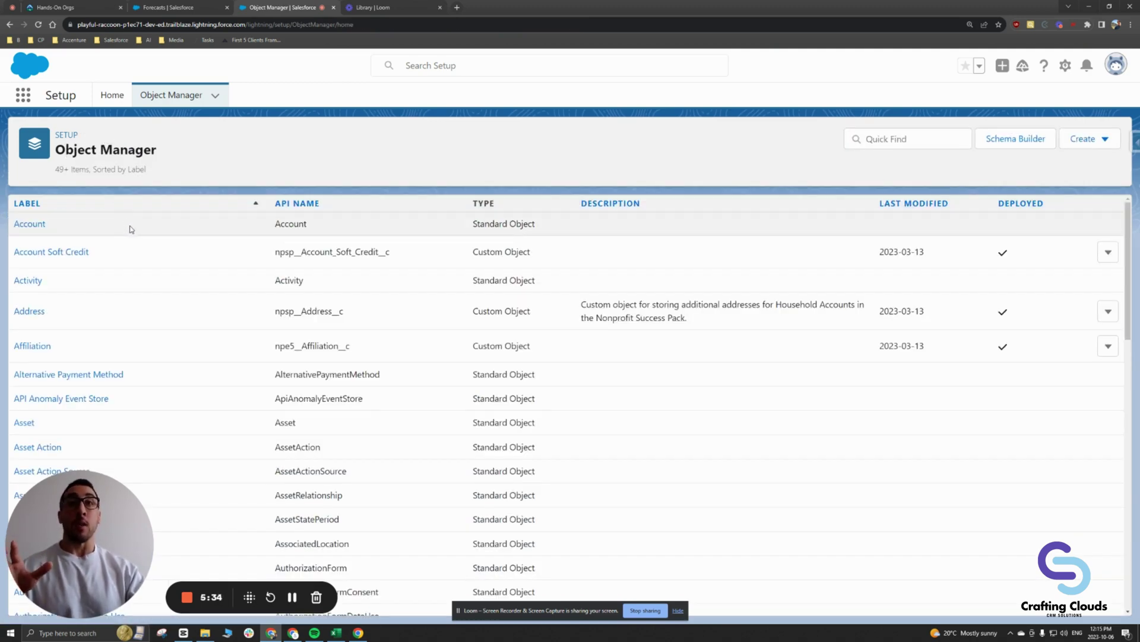
pyautogui.click(881, 139)
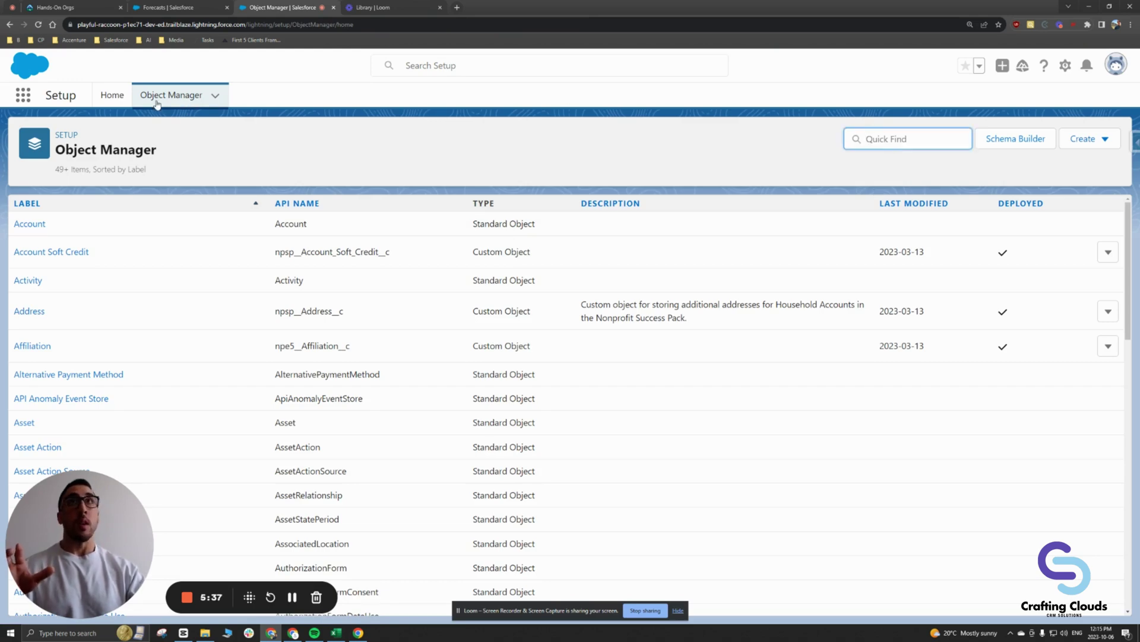
pyautogui.click(113, 95)
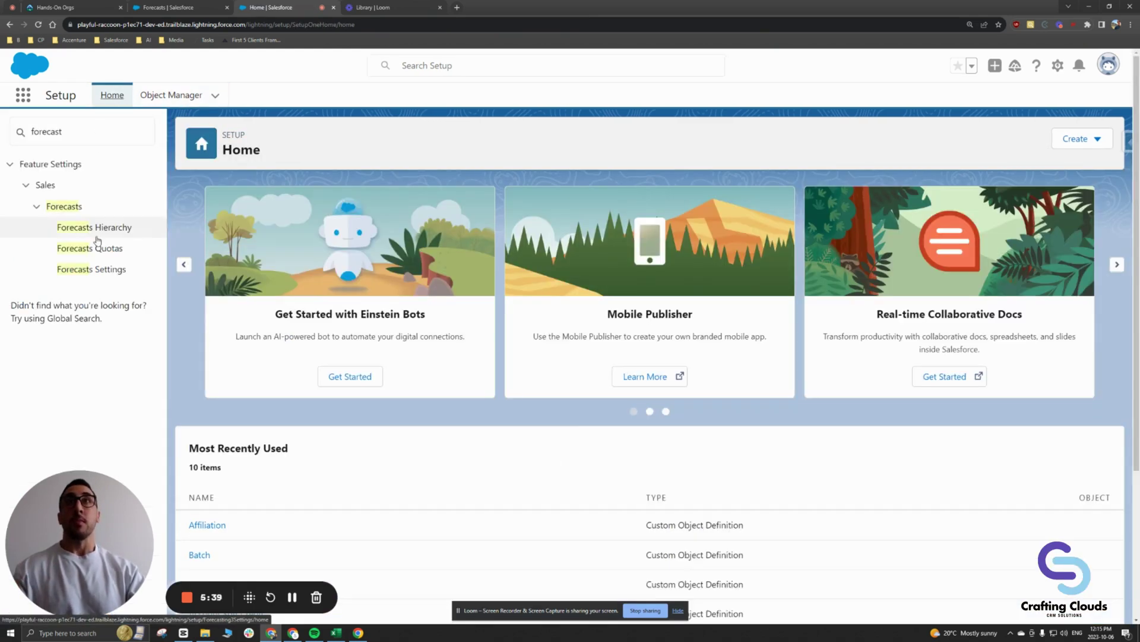
pyautogui.click(110, 270)
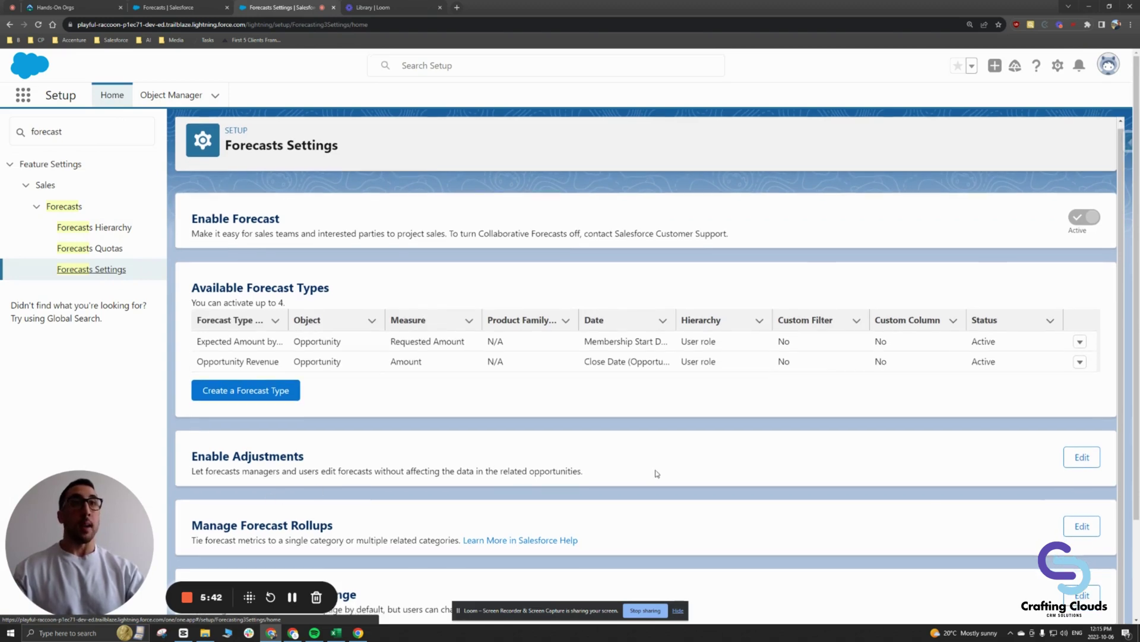
pyautogui.click(1081, 529)
pyautogui.scroll(-2, 512, 483)
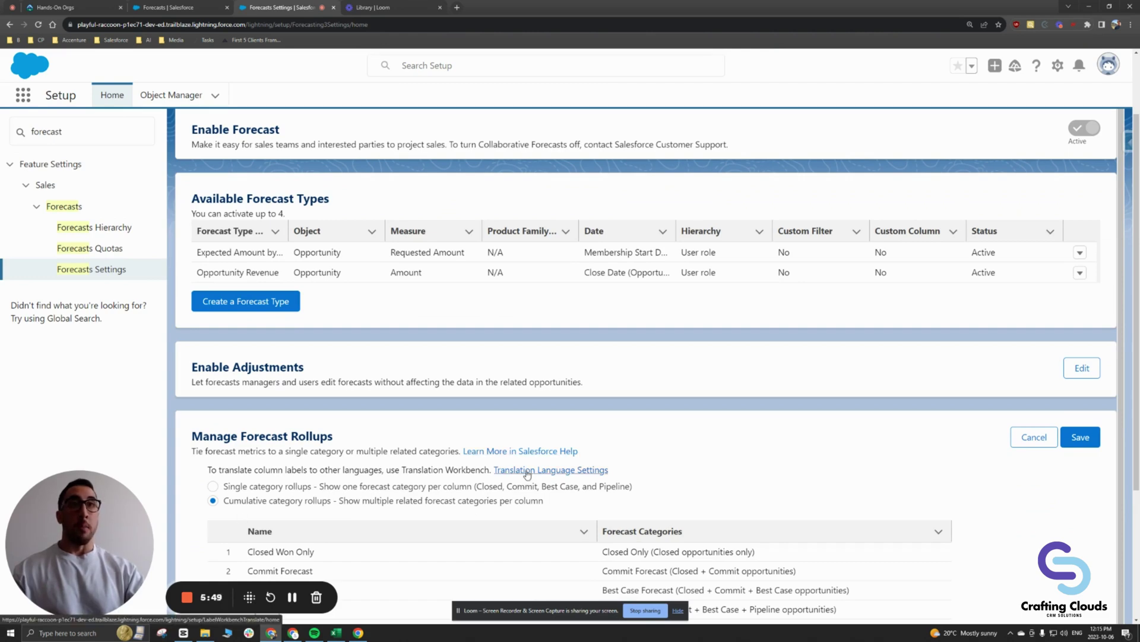
# Select Single category rollups and follow the link to the Opportunity's Forecast Category field for updating column labels.
pyautogui.click(249, 488)
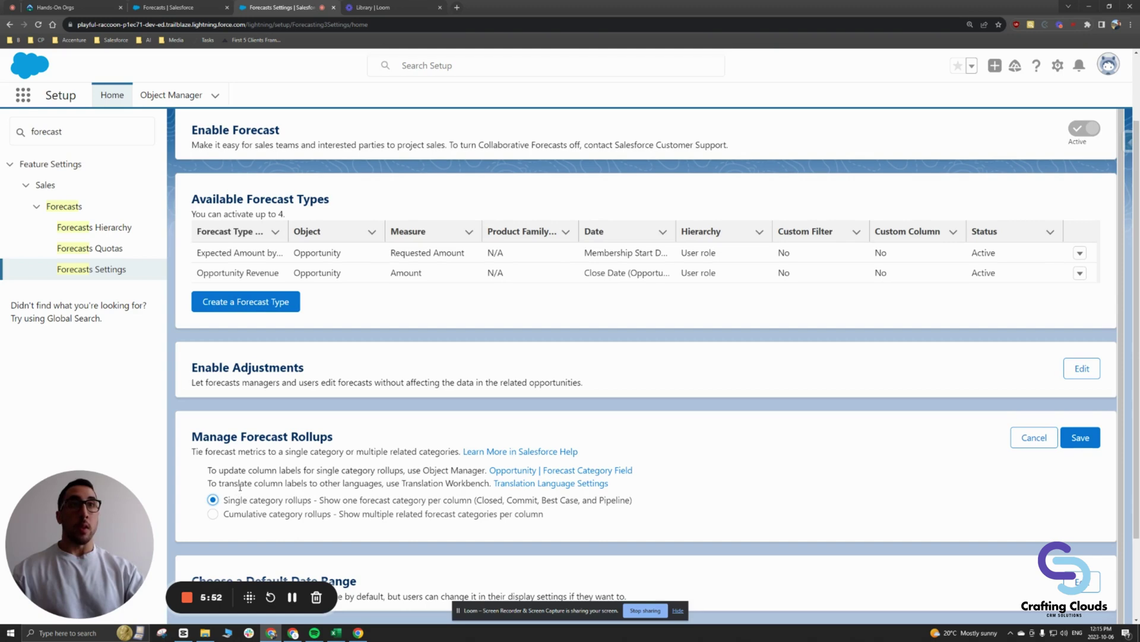
pyautogui.moveTo(211, 471); pyautogui.dragTo(484, 472)
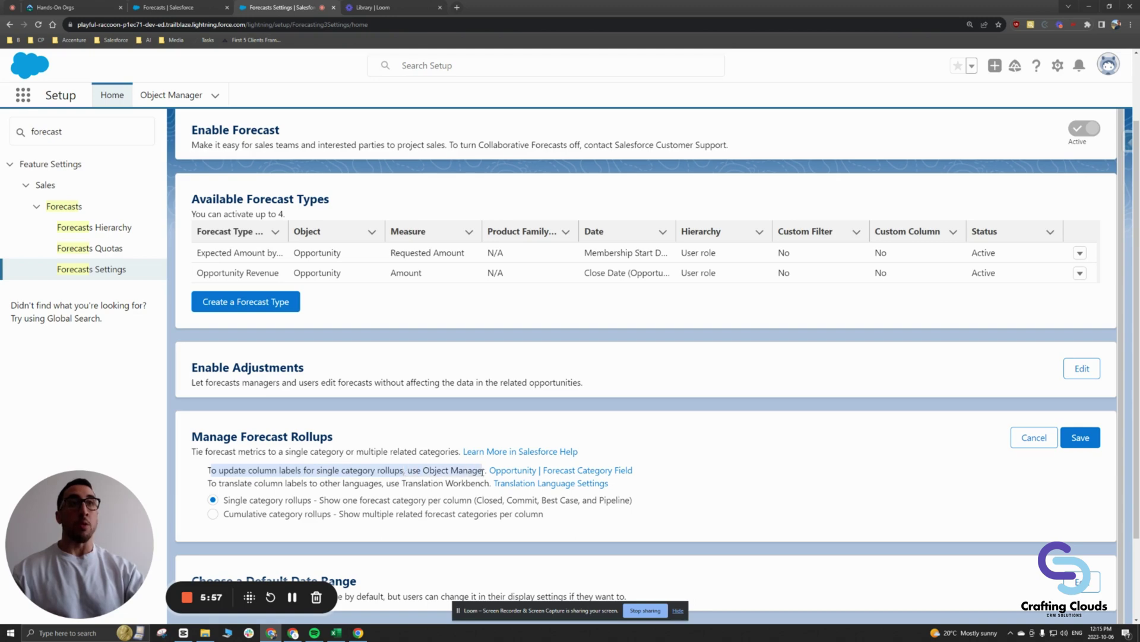
pyautogui.click(568, 474)
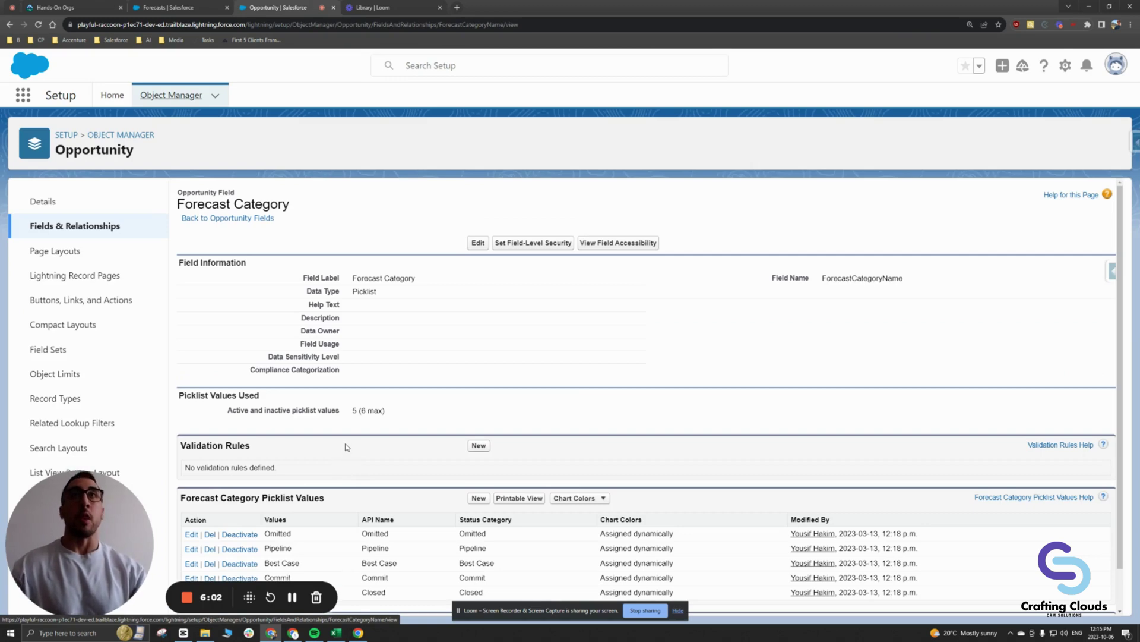
# Examine the Forecast Category picklist values, including Omitted, Pipeline, Best Case and Commit.
pyautogui.tripleClick(205, 209)
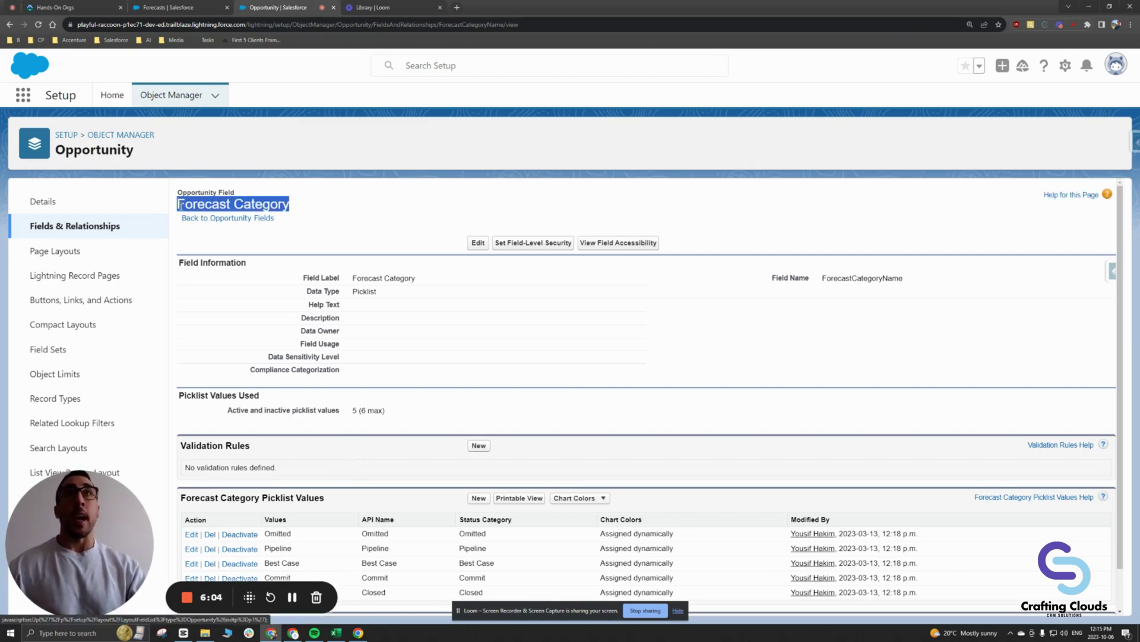
pyautogui.scroll(-1, 349, 407)
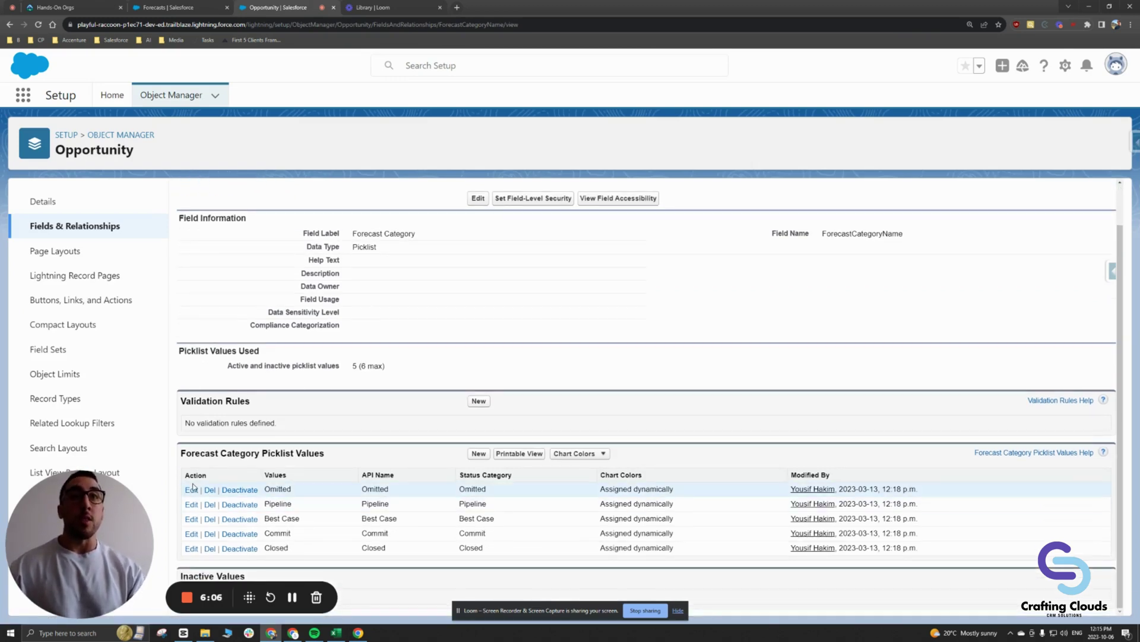
pyautogui.moveTo(268, 488); pyautogui.dragTo(264, 519)
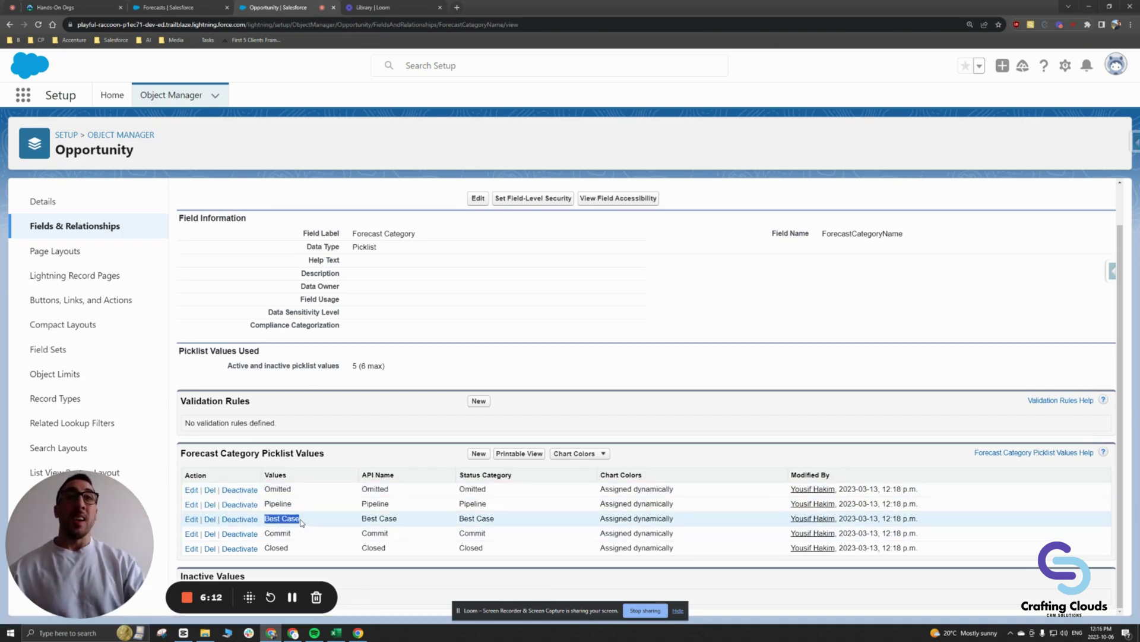
pyautogui.moveTo(291, 504); pyautogui.dragTo(264, 533)
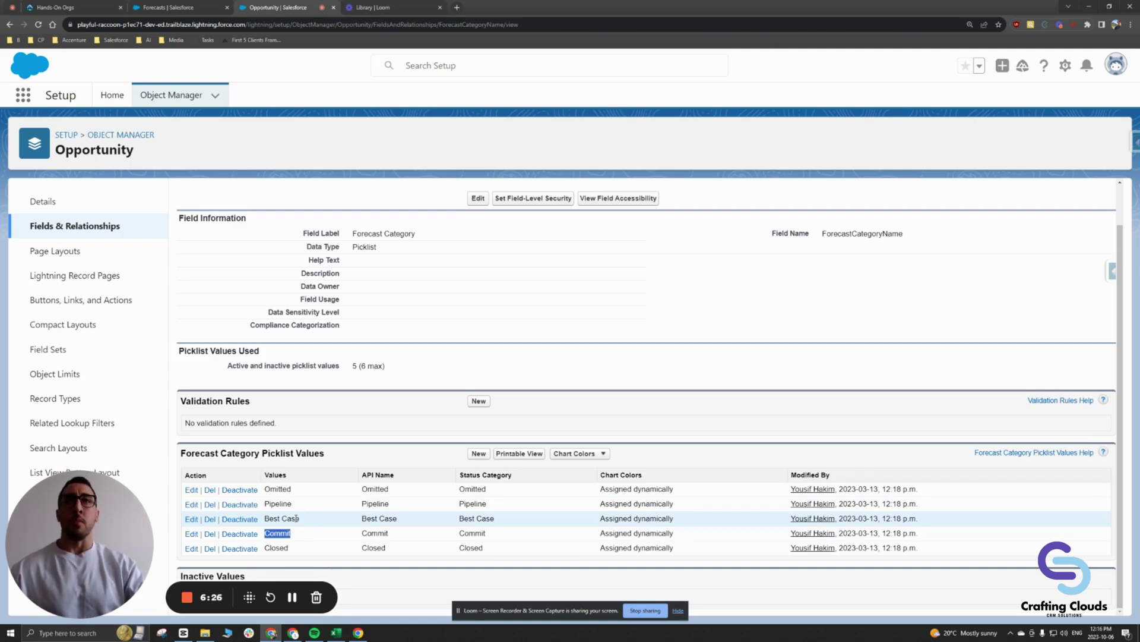
# Change the Best Case forecast category's label and API name to "Awarded" and save the picklist value.
pyautogui.moveTo(303, 525); pyautogui.dragTo(271, 519)
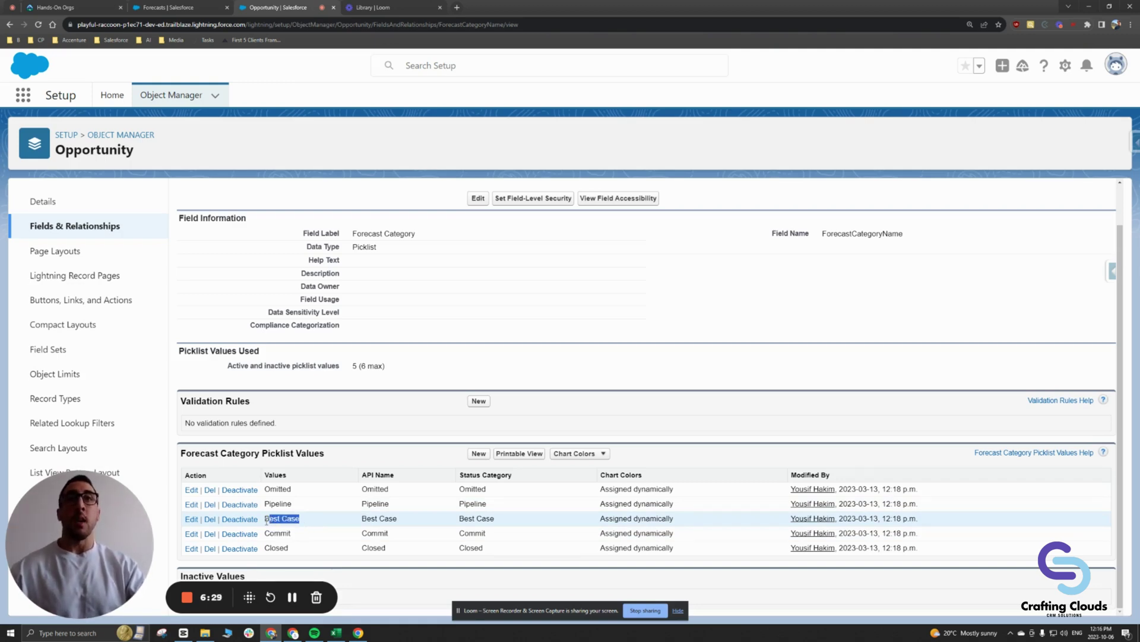
pyautogui.click(191, 519)
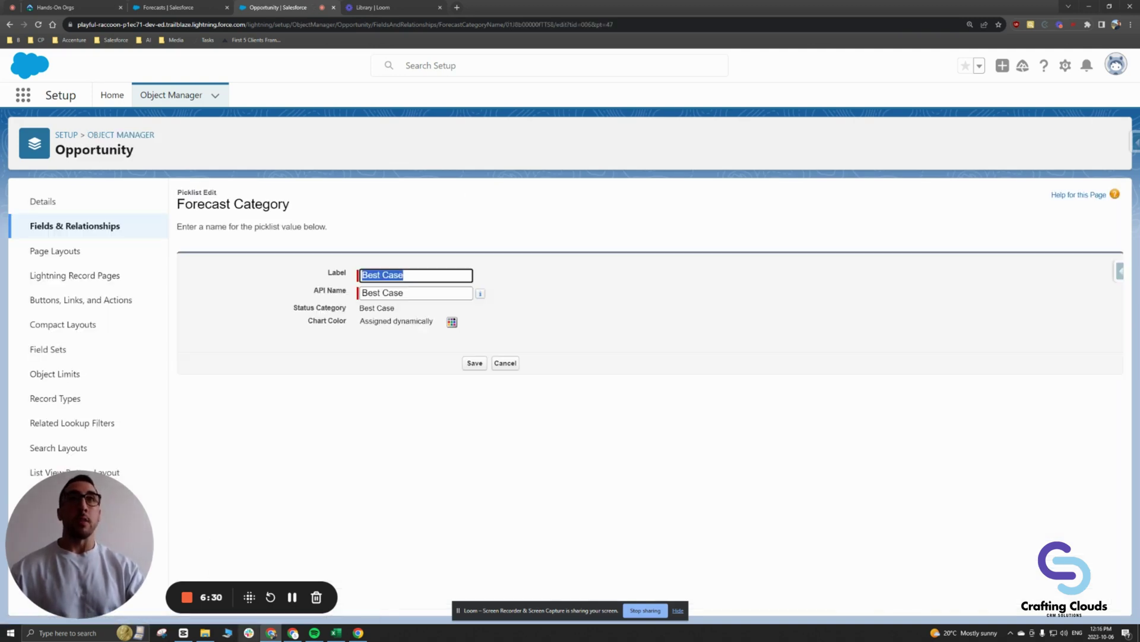
pyautogui.moveTo(411, 277); pyautogui.dragTo(328, 284)
pyautogui.write('Awarded')
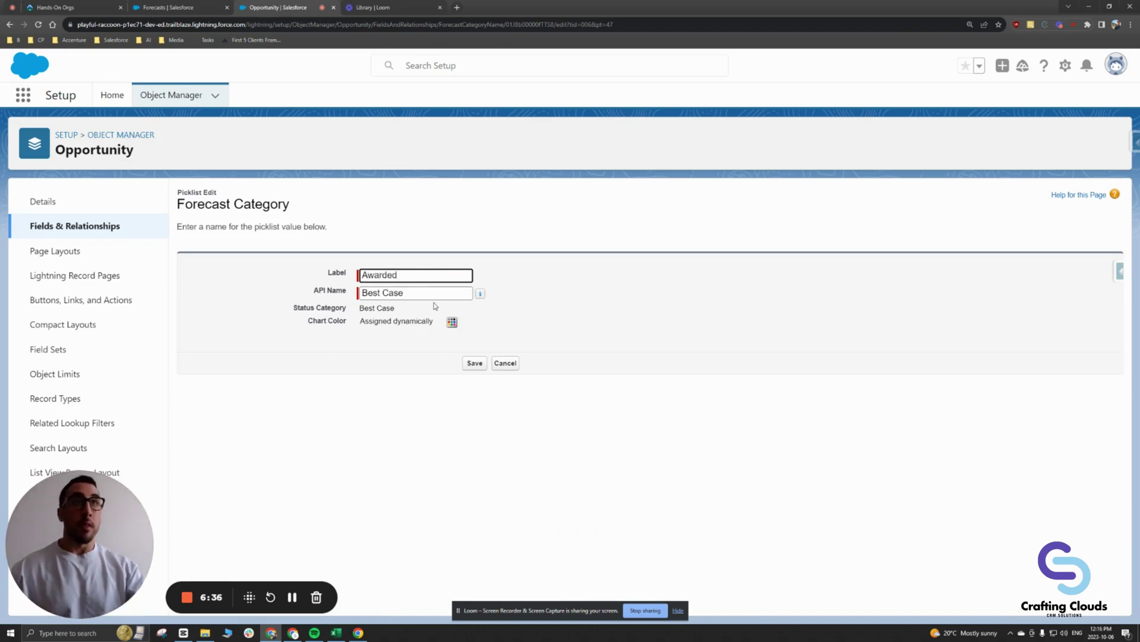
pyautogui.press('Tab')
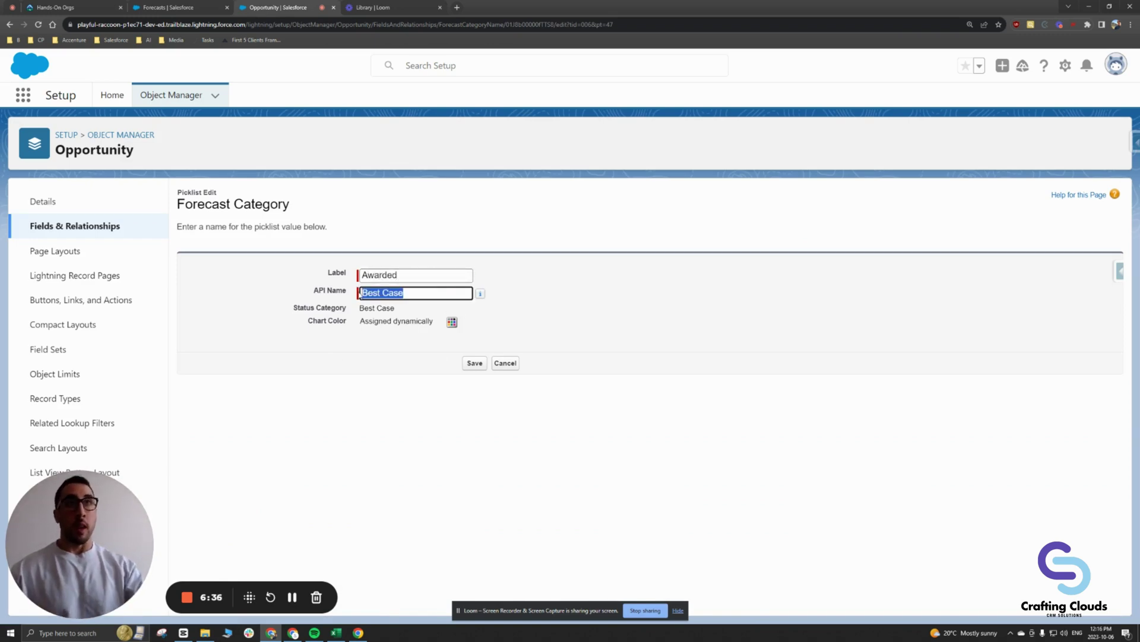
pyautogui.write('Awarded')
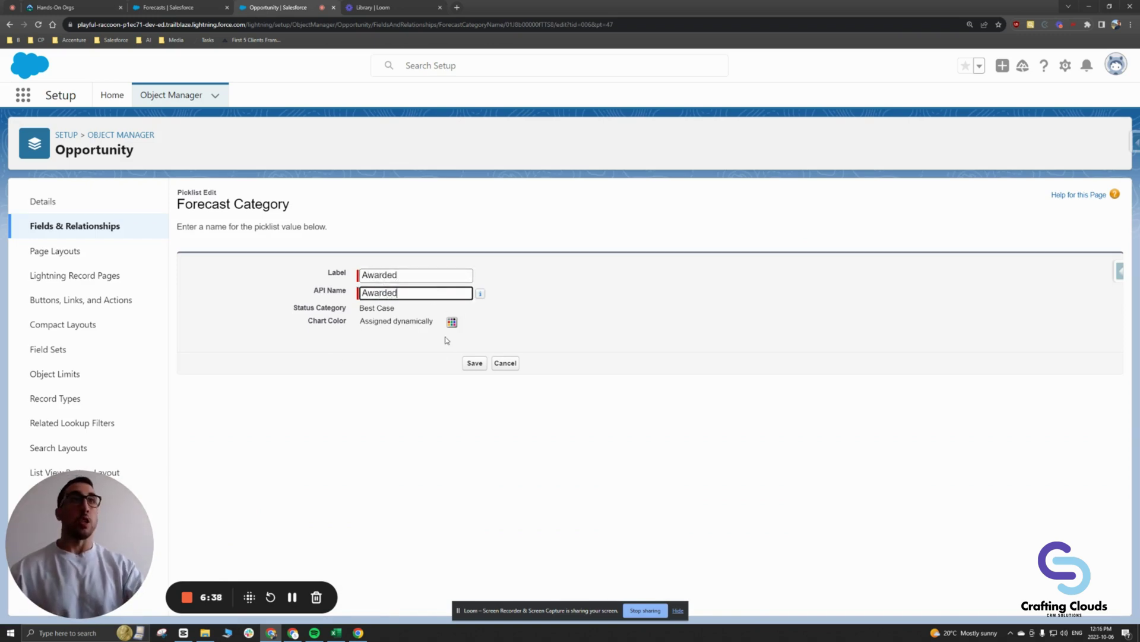
pyautogui.click(474, 362)
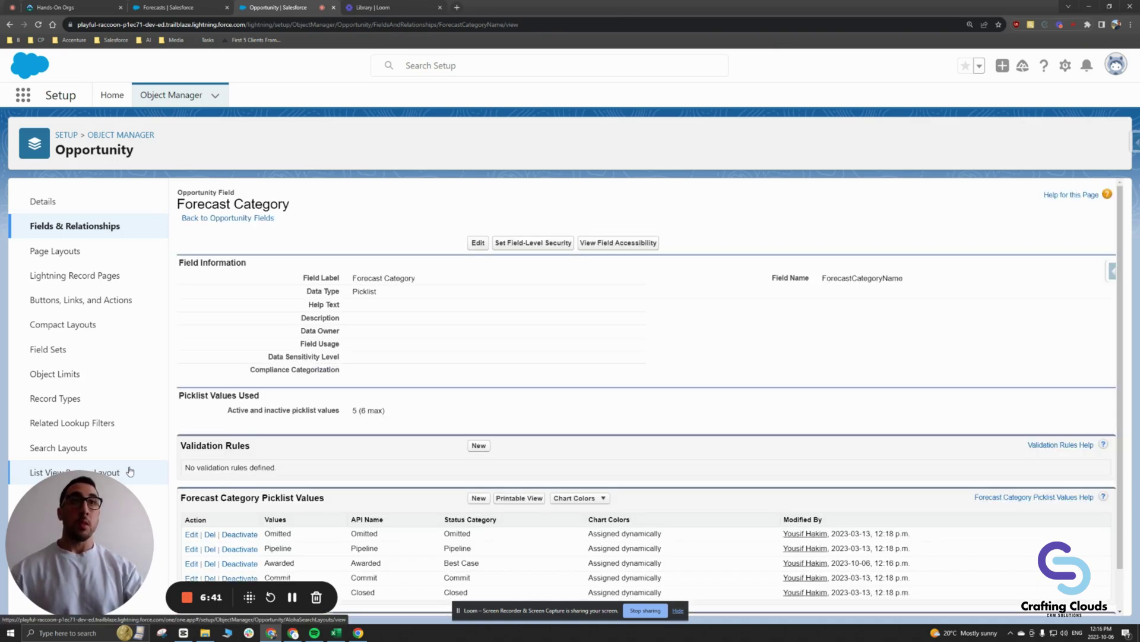
# Compare the renamed Awarded value with its status category and review the Closed and Omitted status categories.
pyautogui.scroll(-1, 196, 470)
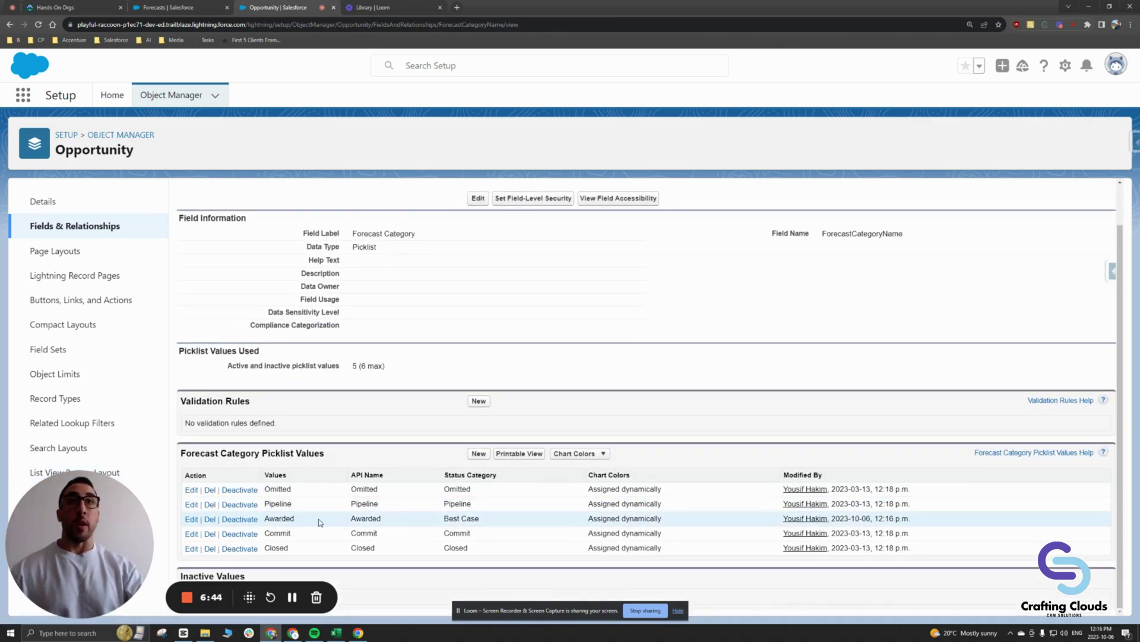
pyautogui.moveTo(319, 522); pyautogui.dragTo(267, 527)
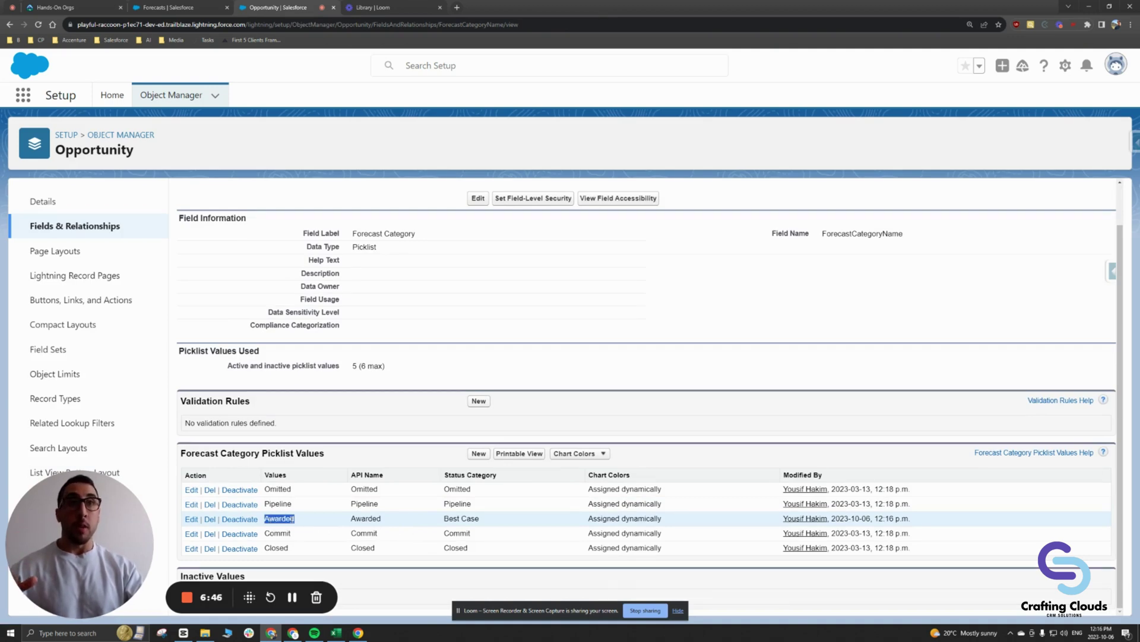
pyautogui.tripleClick(462, 518)
pyautogui.click(464, 518)
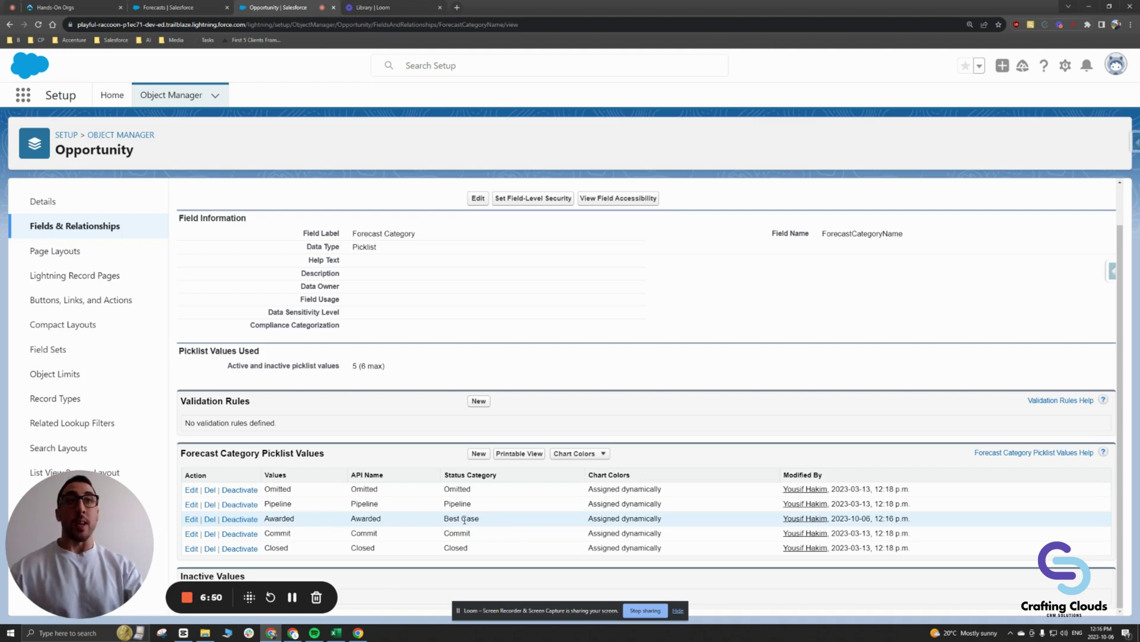
pyautogui.moveTo(486, 524); pyautogui.dragTo(443, 534)
pyautogui.doubleClick(463, 548)
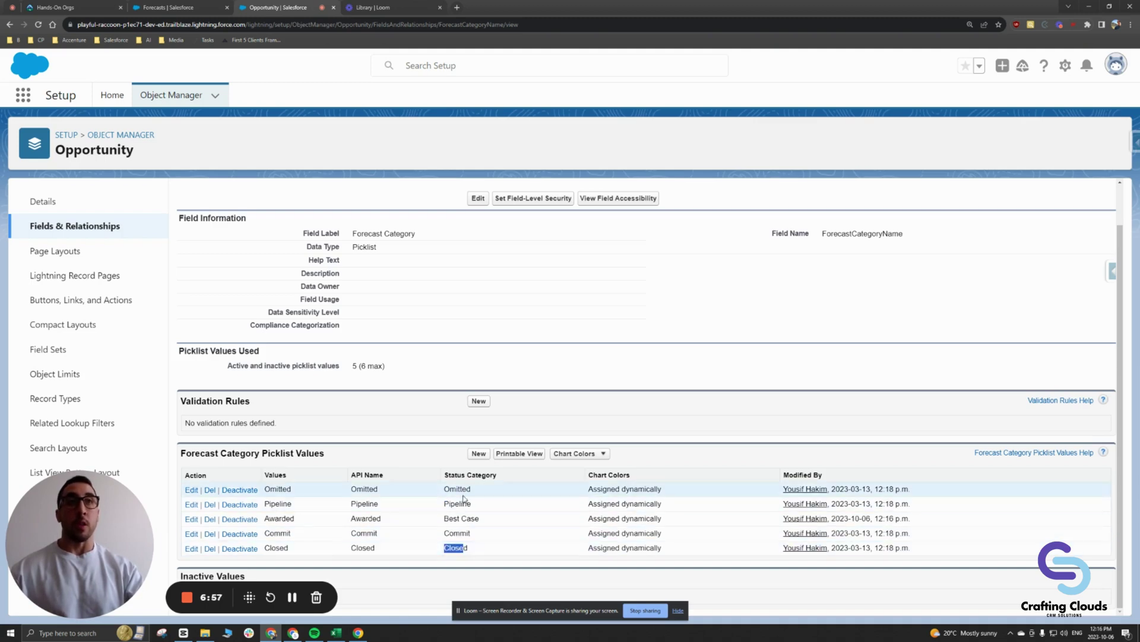
pyautogui.doubleClick(463, 490)
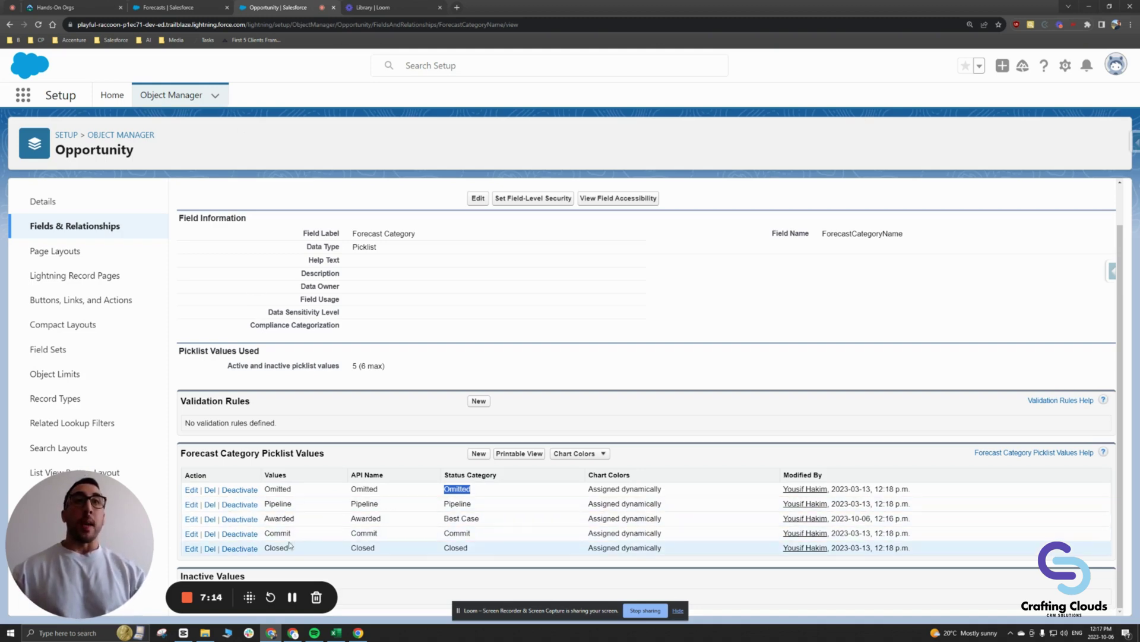
# Find the Opportunity's Stage field by searching its fields for "stage" and open its Opportunity Stages Picklist Values.
pyautogui.click(68, 226)
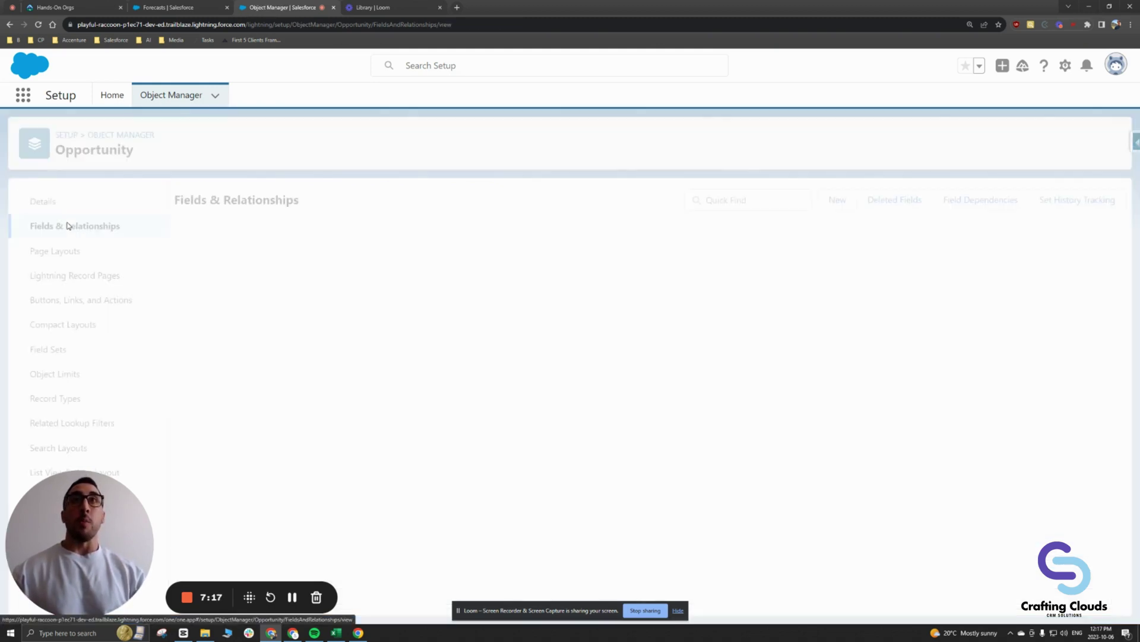
pyautogui.click(725, 200)
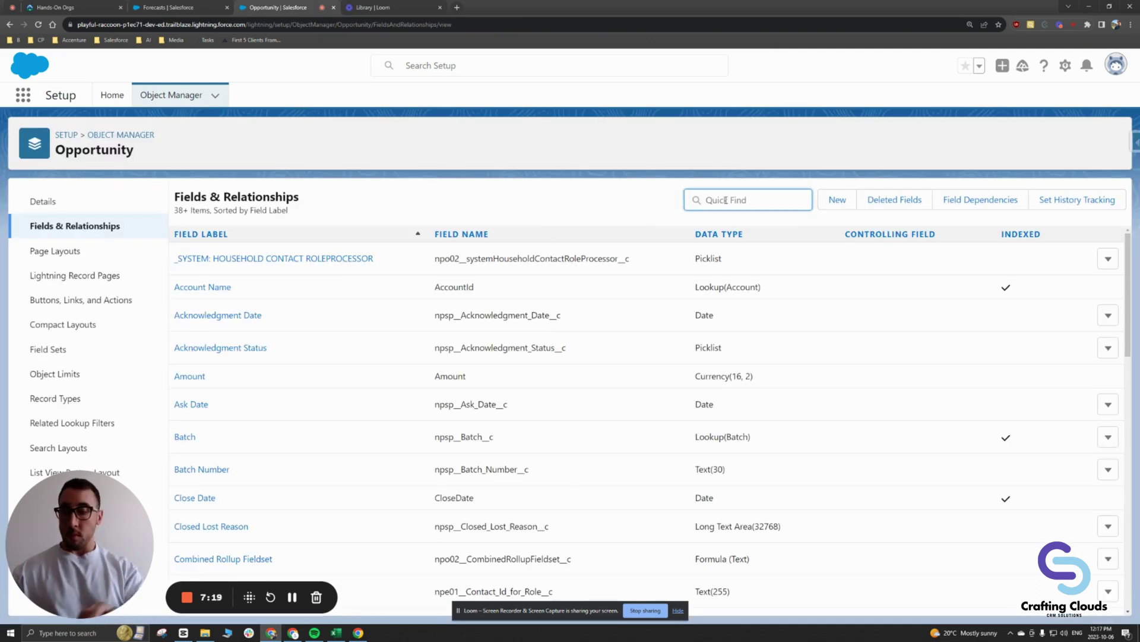
pyautogui.write('stage')
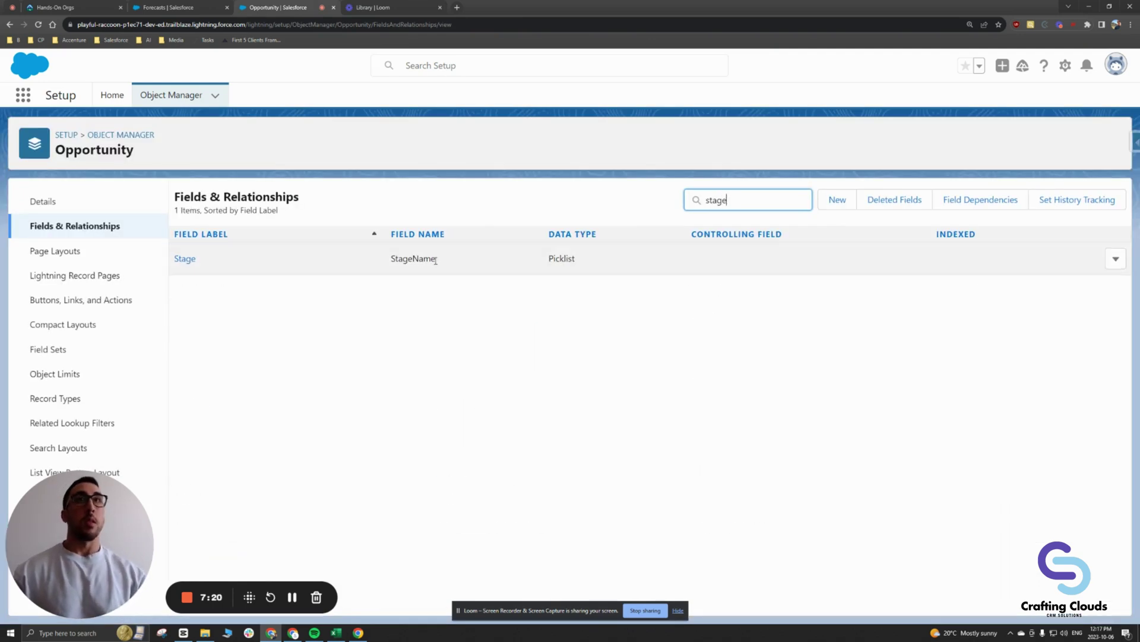
pyautogui.click(188, 265)
pyautogui.scroll(-7, 338, 479)
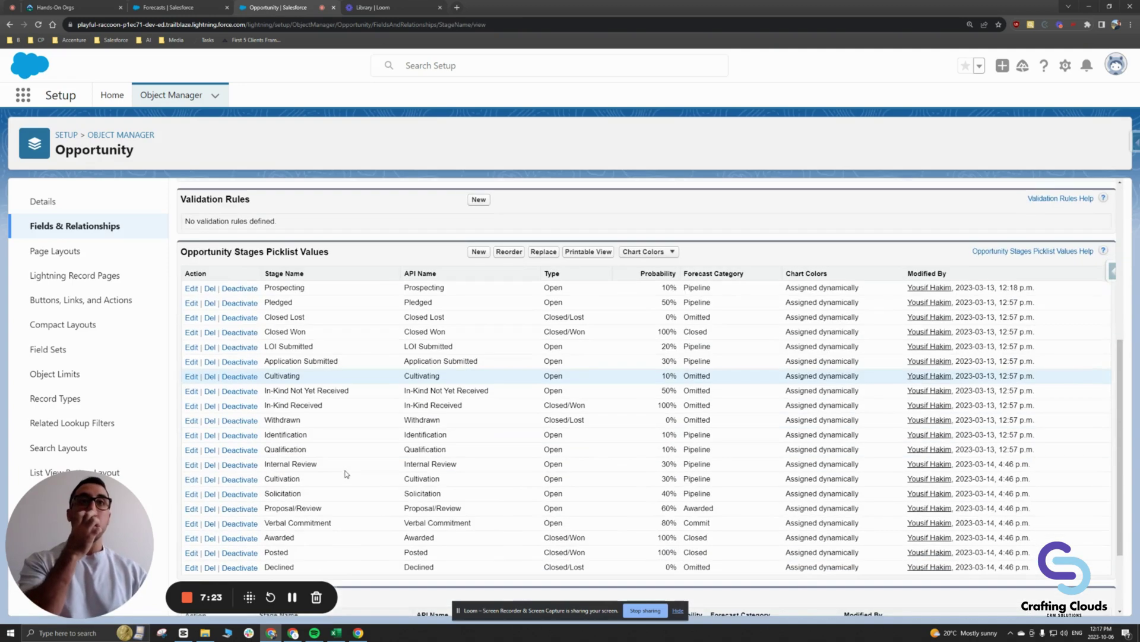
pyautogui.scroll(2, 347, 474)
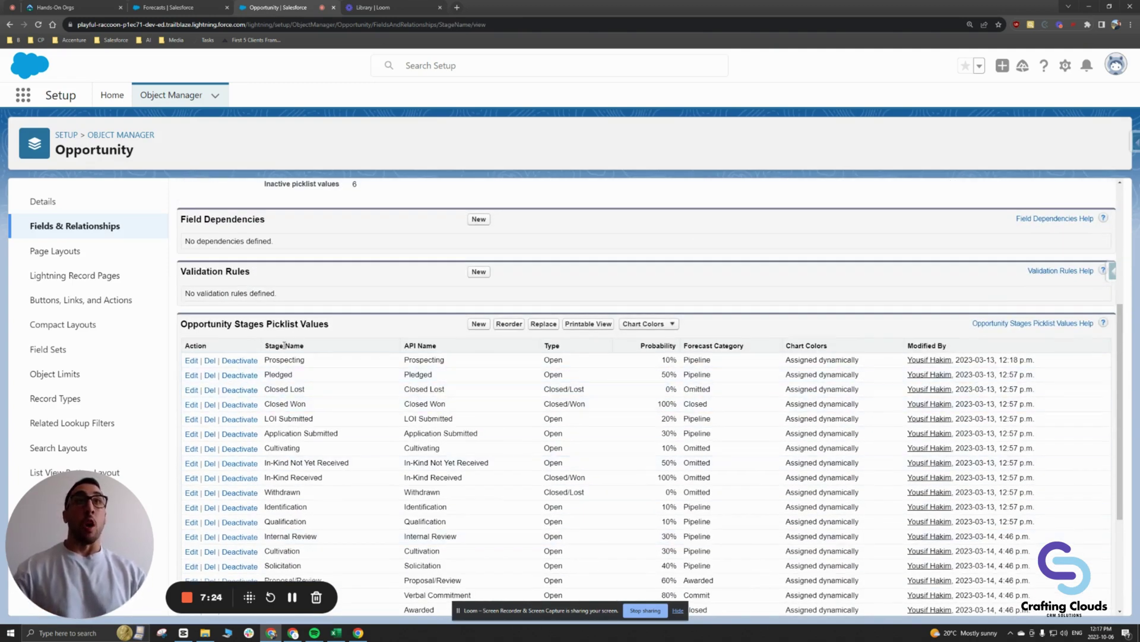
pyautogui.scroll(-1, 314, 456)
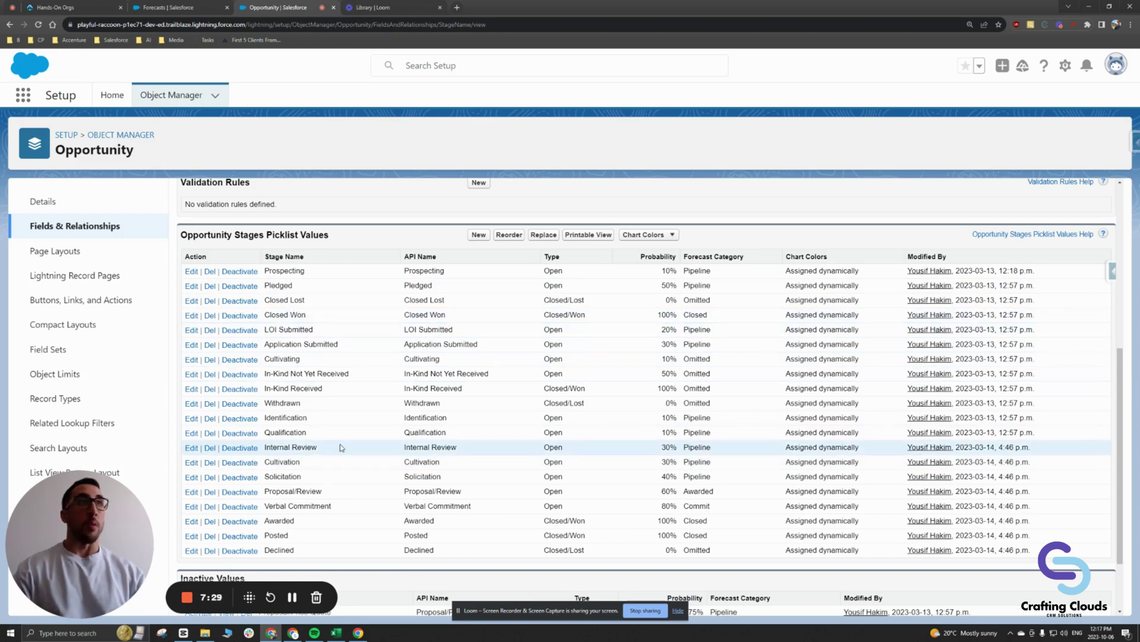
# Examine the Forecast Category assigned to each opportunity stage, especially the Pipeline stages from Prospecting to Solicitation.
pyautogui.moveTo(683, 256); pyautogui.dragTo(742, 257)
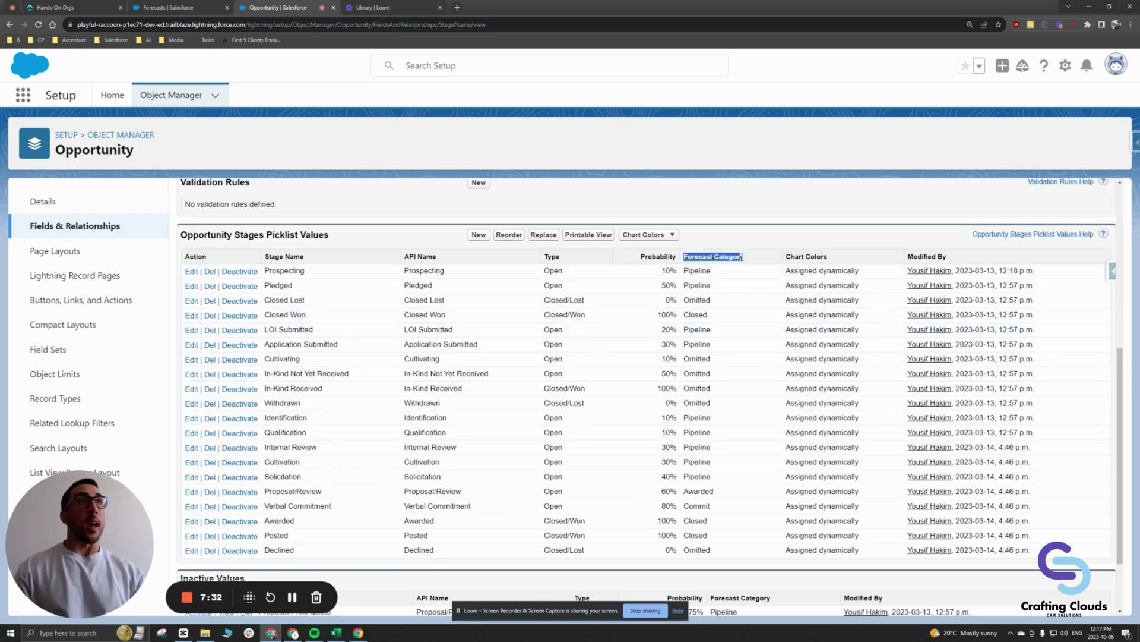
pyautogui.doubleClick(697, 270)
pyautogui.doubleClick(697, 286)
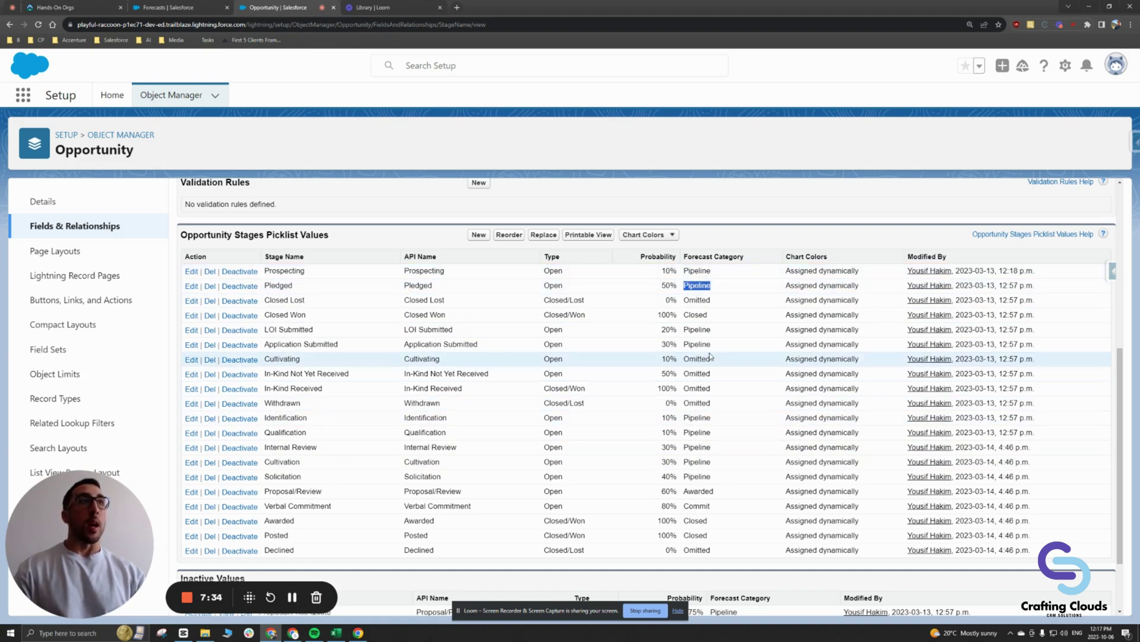
pyautogui.doubleClick(698, 329)
pyautogui.doubleClick(698, 344)
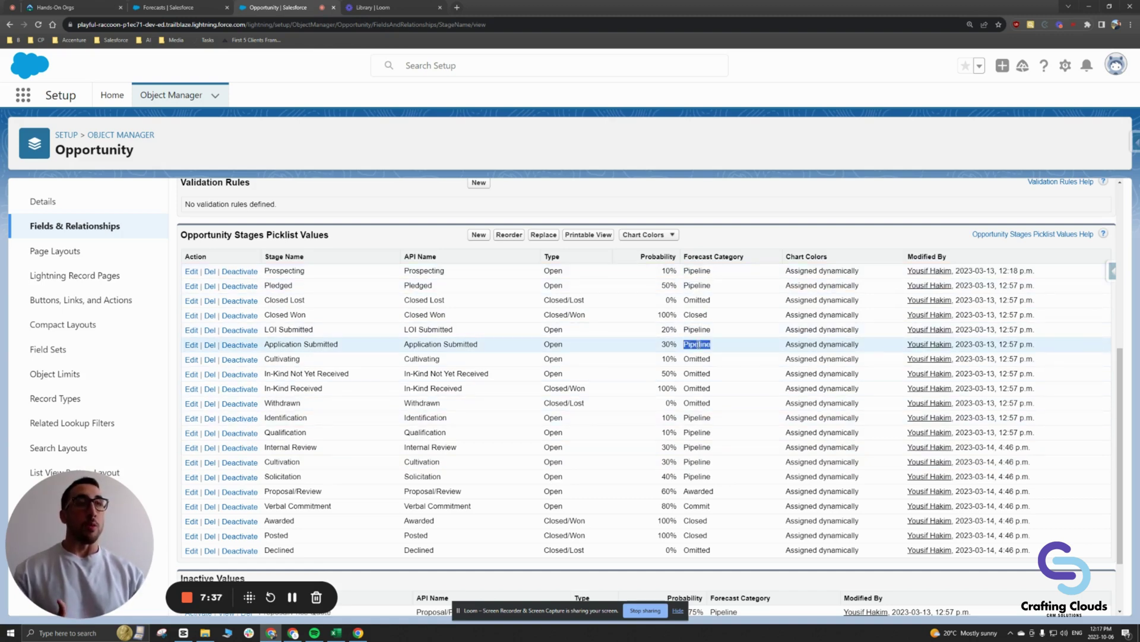
pyautogui.doubleClick(697, 418)
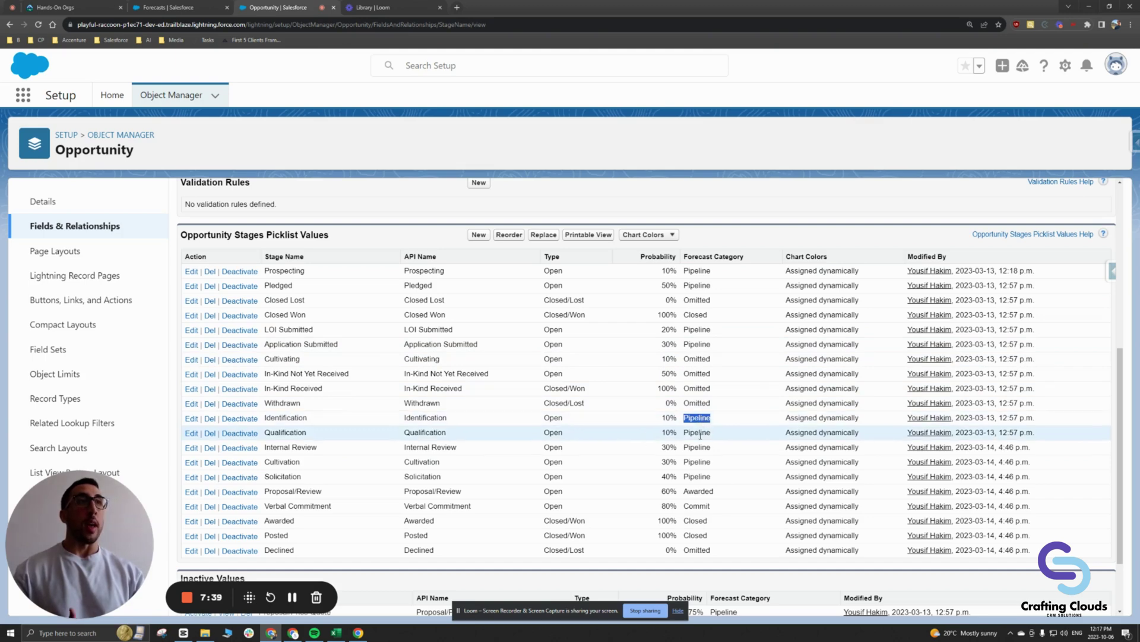
pyautogui.doubleClick(698, 432)
pyautogui.doubleClick(704, 447)
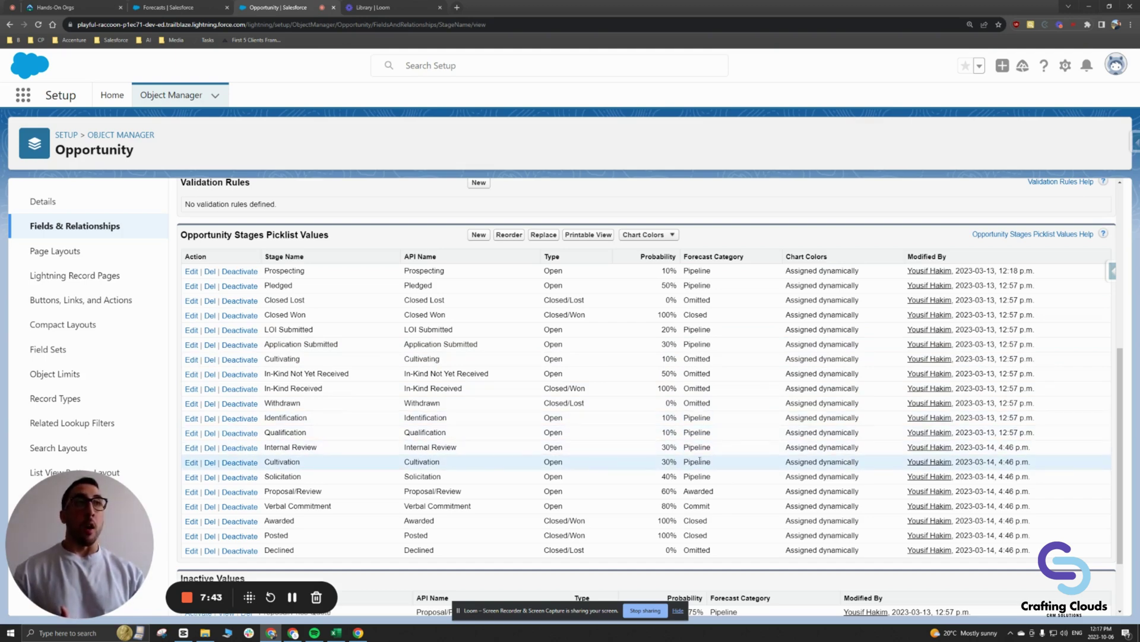
pyautogui.doubleClick(697, 461)
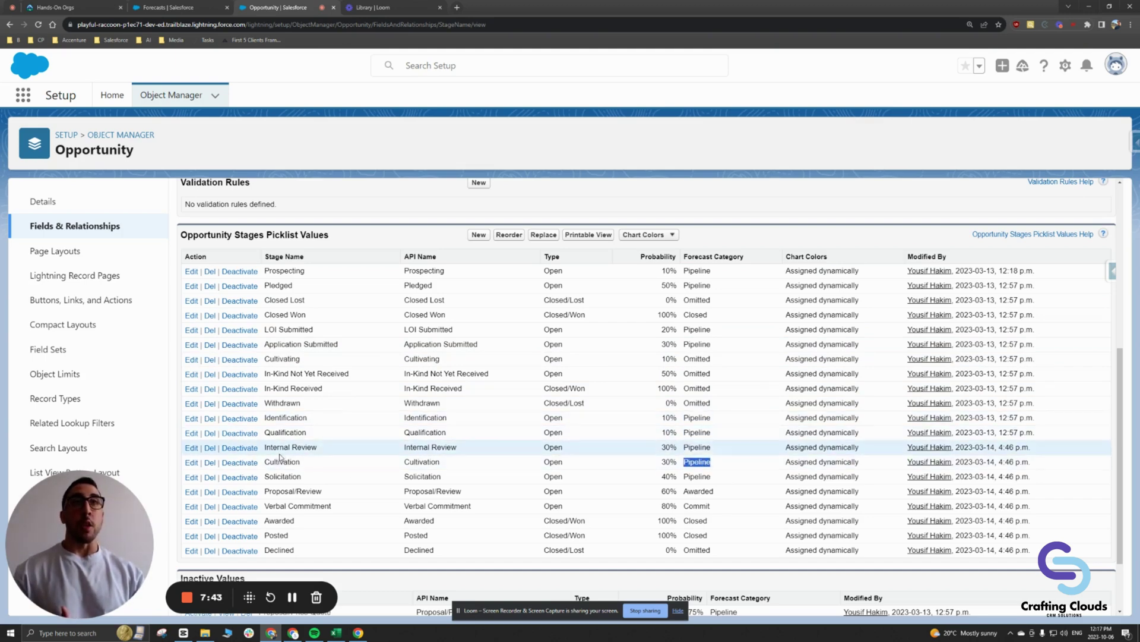
pyautogui.doubleClick(701, 477)
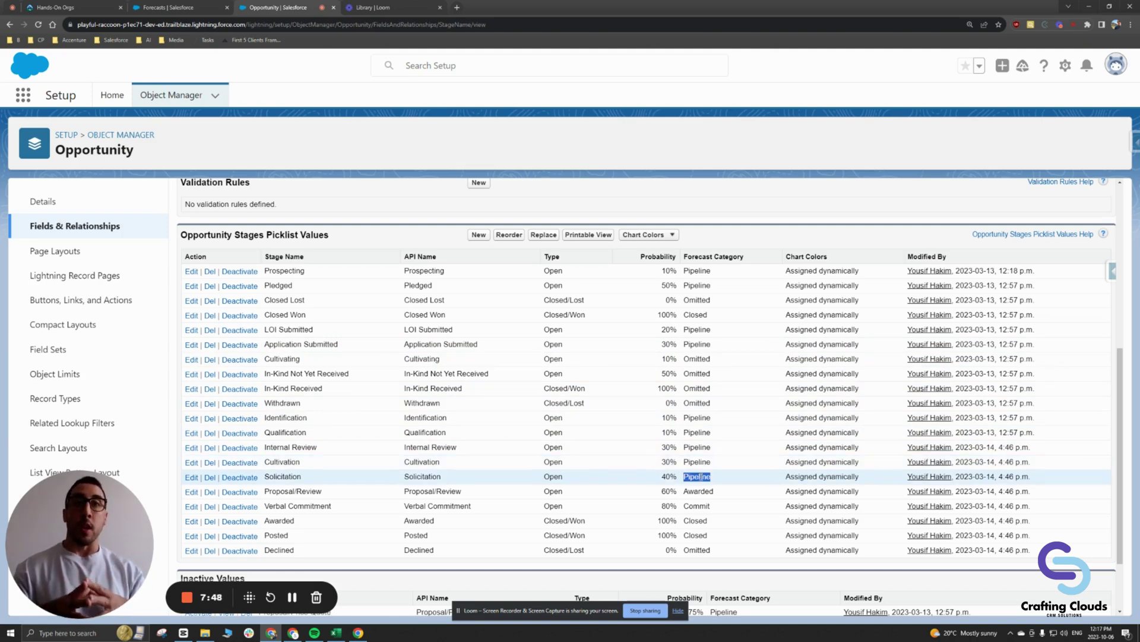
# Duplicate the Stage field's browser tab and open Forecasts Settings from Setup Home in the copy, searching for "forec".
pyautogui.rightClick(285, 8)
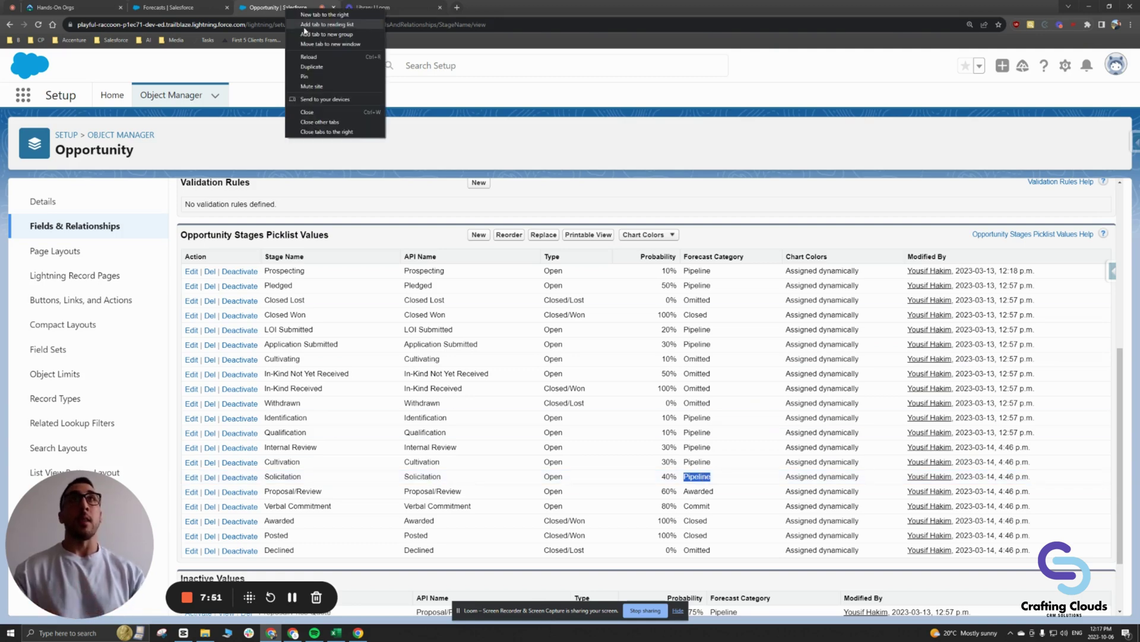
pyautogui.click(321, 67)
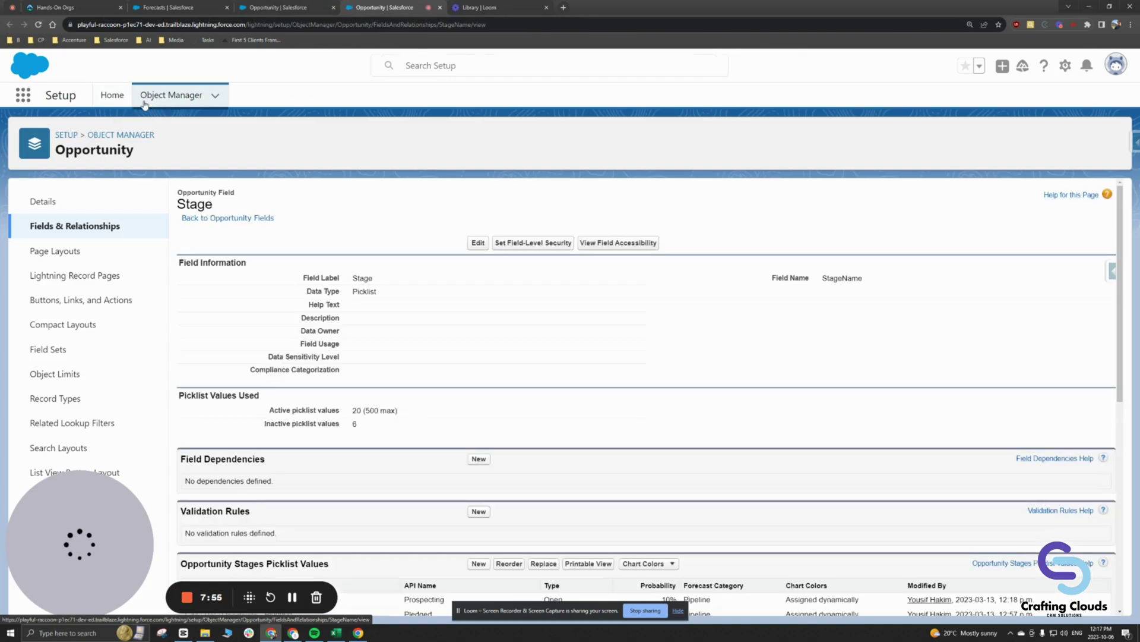
pyautogui.click(113, 96)
pyautogui.write('f')
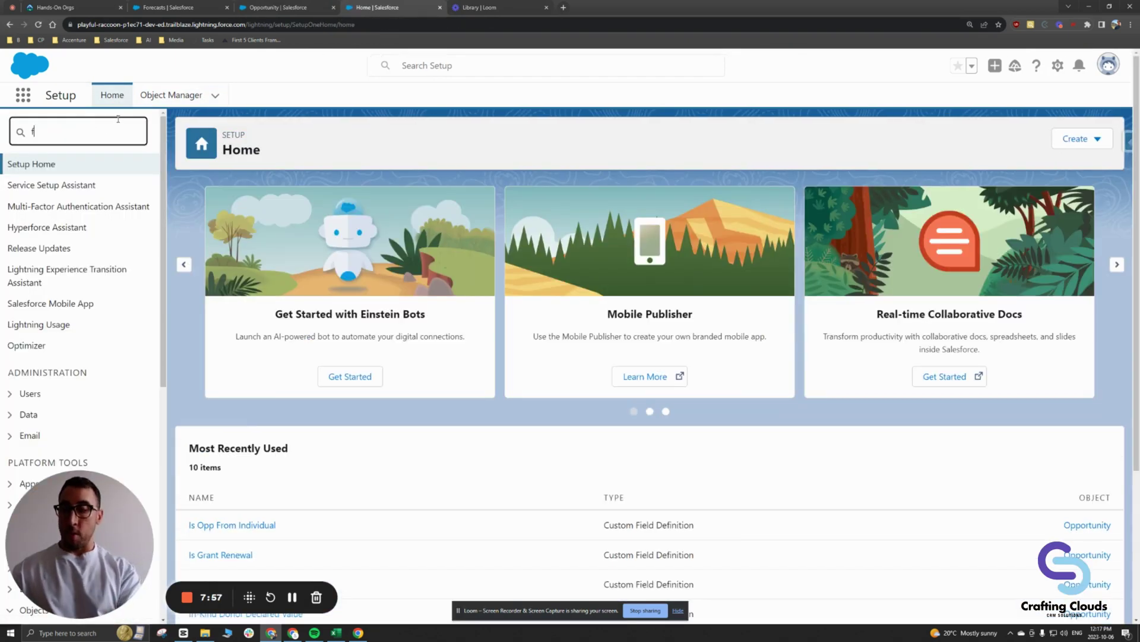
pyautogui.write('orec')
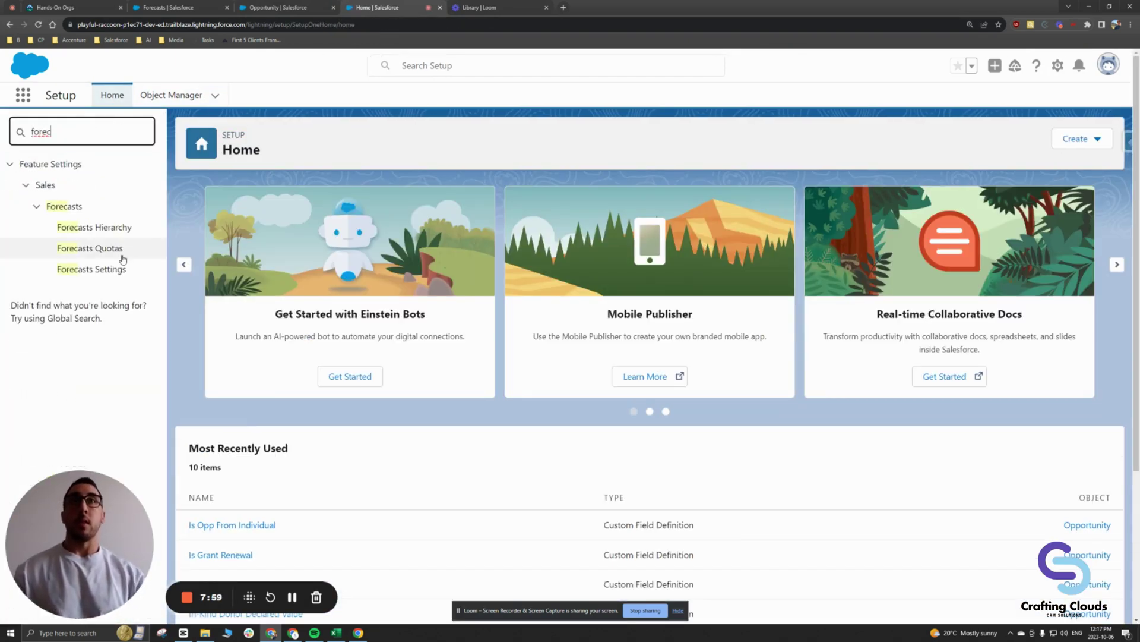
pyautogui.click(116, 270)
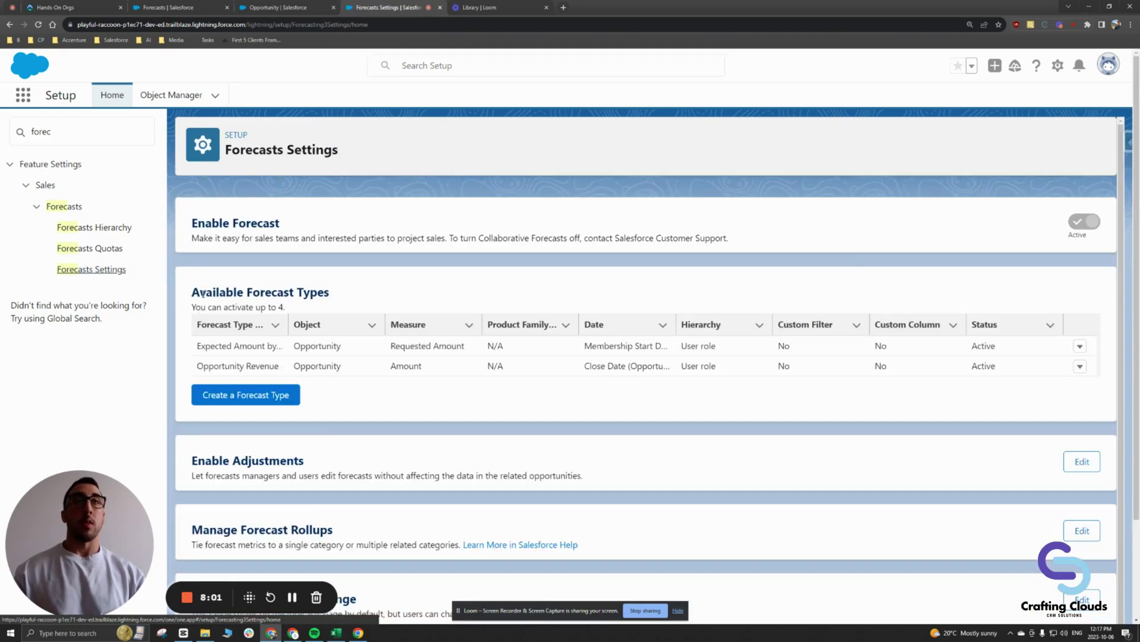
# Edit Manage Forecast Rollups, select Single category rollups and read the option's description of its forecast columns.
pyautogui.click(1082, 530)
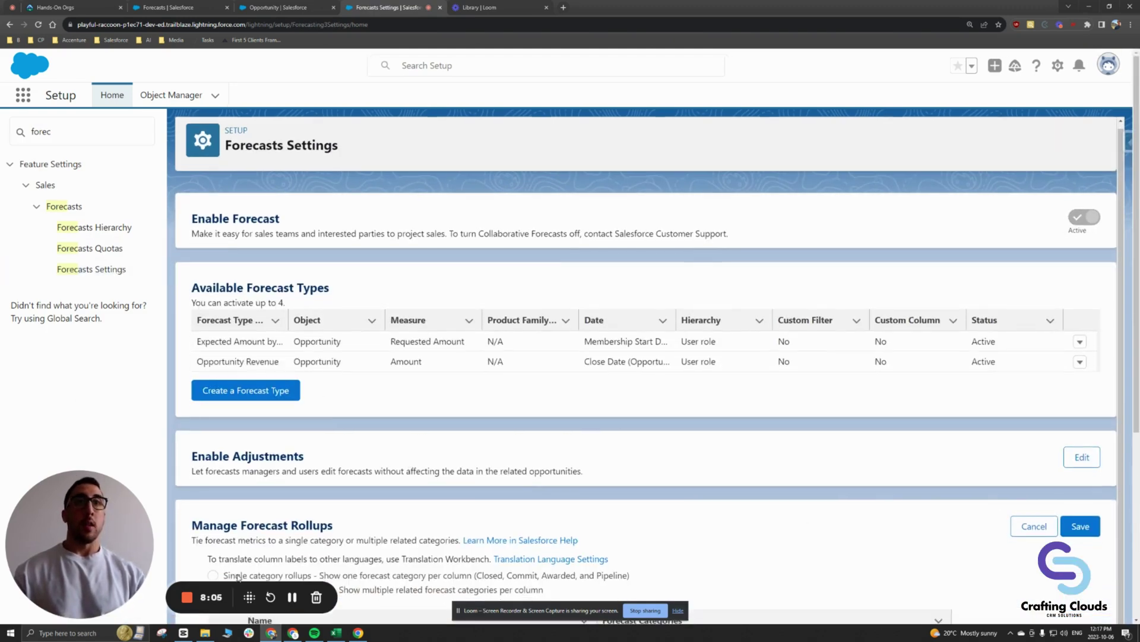
pyautogui.scroll(-3, 274, 547)
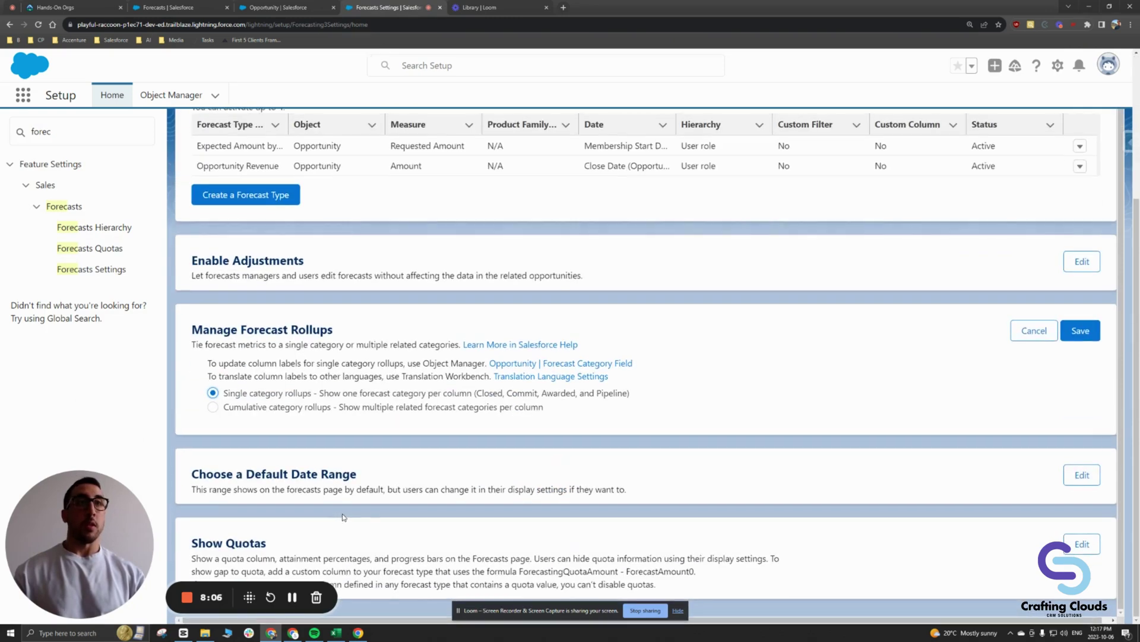
pyautogui.click(677, 611)
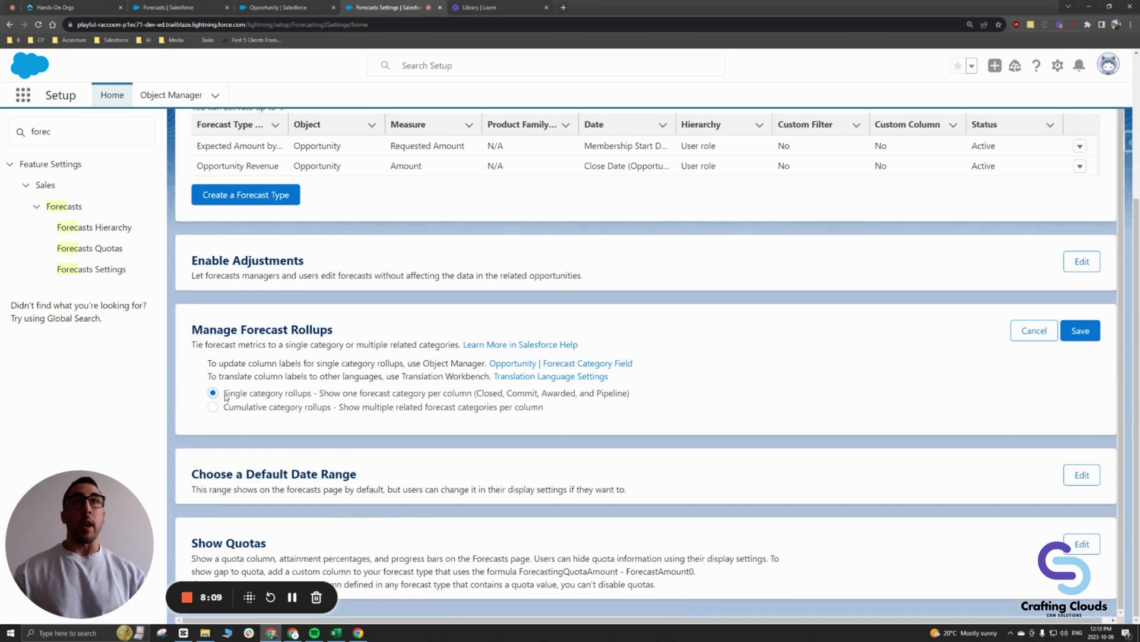
pyautogui.moveTo(224, 392); pyautogui.dragTo(630, 393)
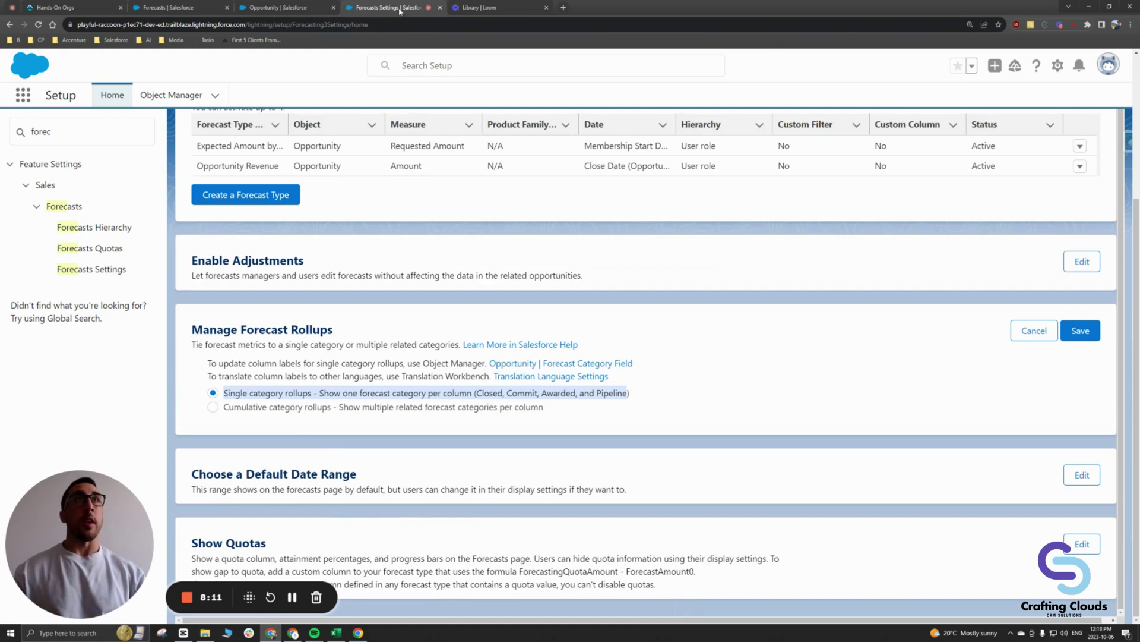
pyautogui.click(334, 399)
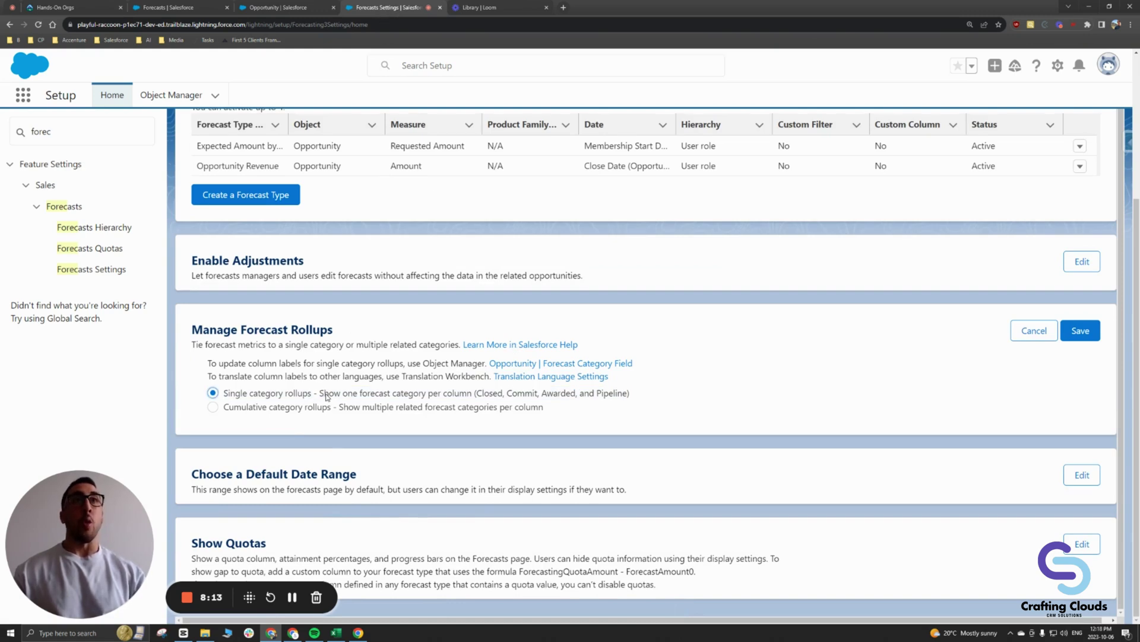
pyautogui.moveTo(320, 393); pyautogui.dragTo(575, 392)
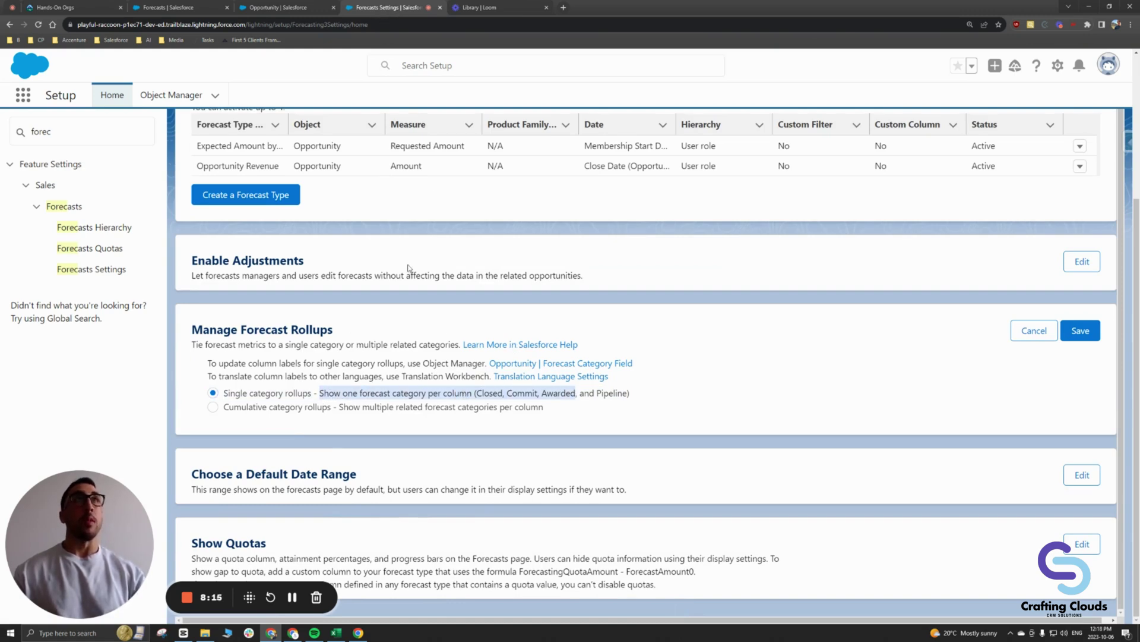
# Review the Closed Won Only, Commit Forecast and Best Case Forecast column headings on the Forecasts page.
pyautogui.click(209, 12)
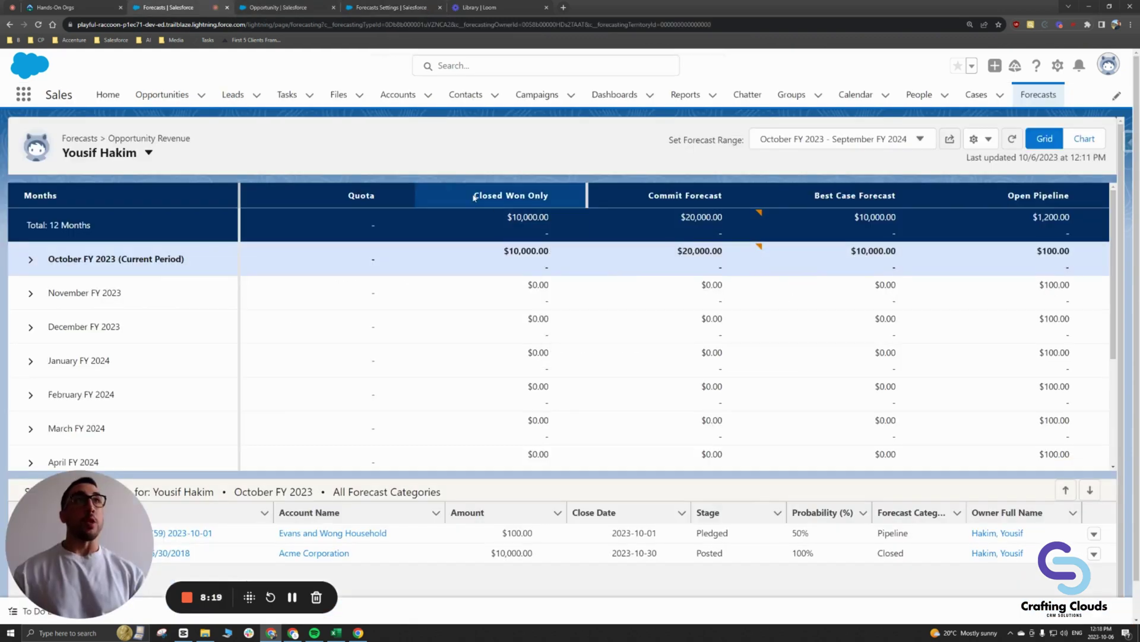
pyautogui.moveTo(475, 196); pyautogui.dragTo(550, 197)
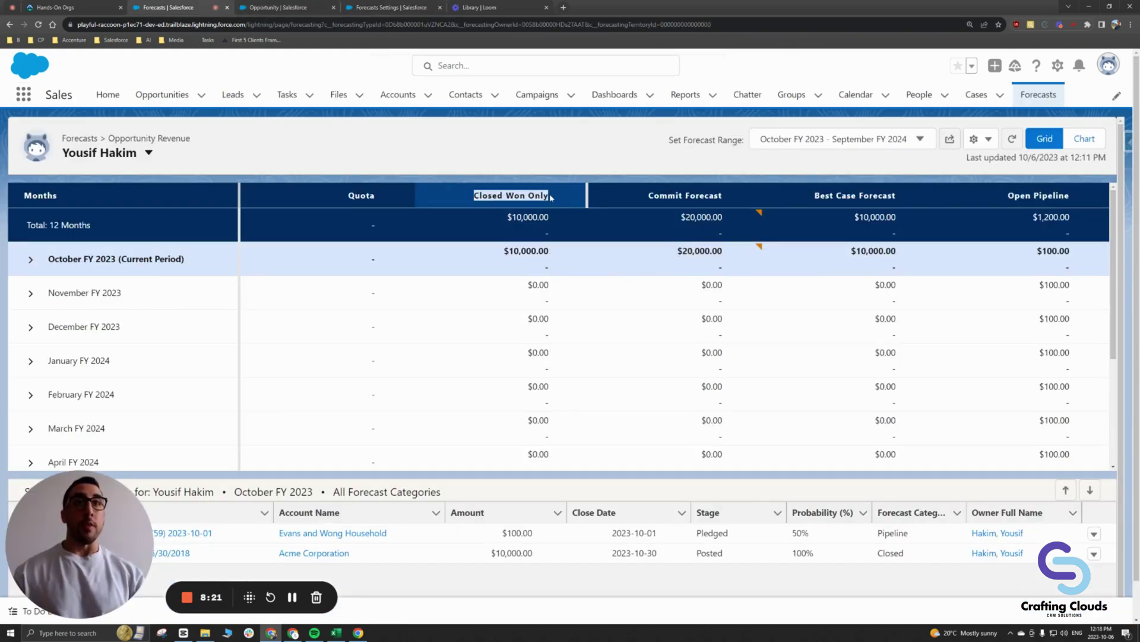
pyautogui.moveTo(648, 196); pyautogui.dragTo(897, 196)
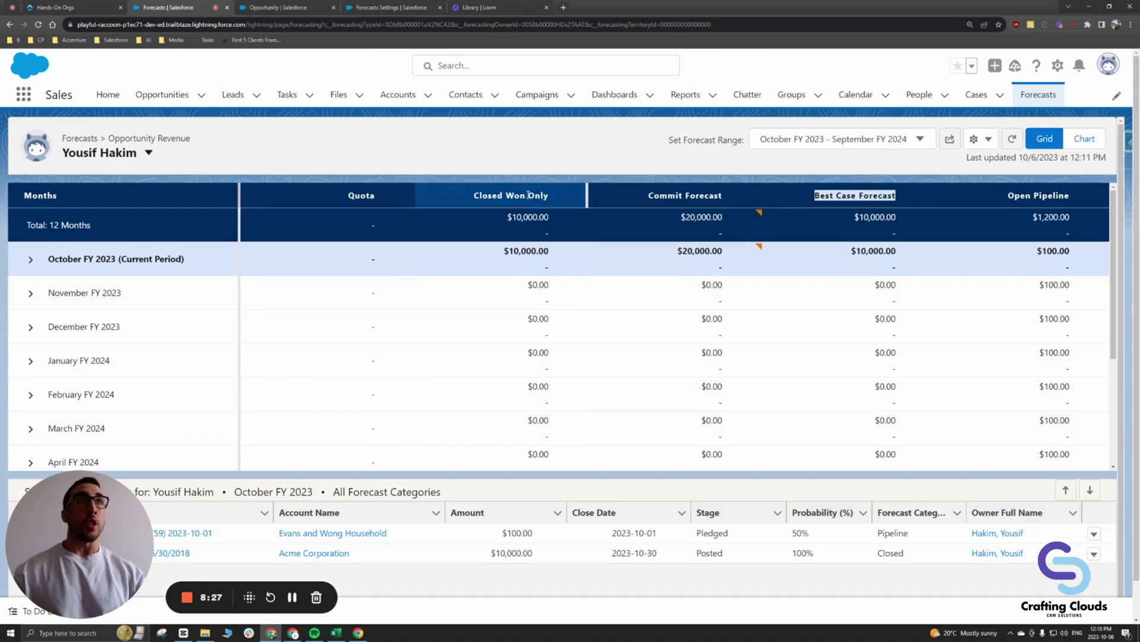
pyautogui.moveTo(649, 200); pyautogui.dragTo(736, 198)
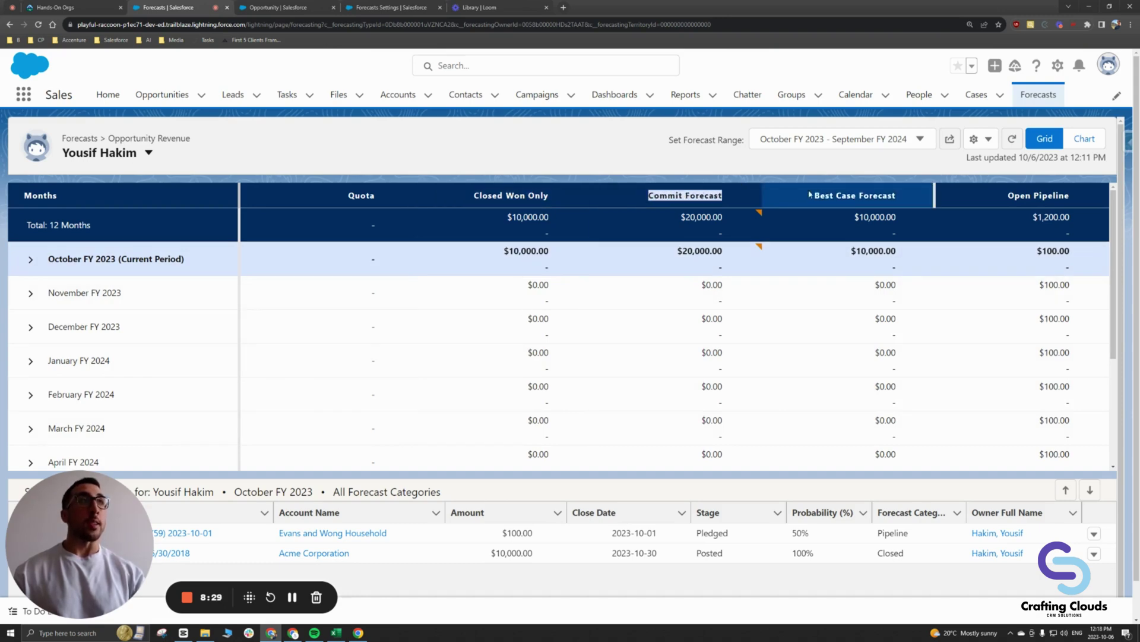
pyautogui.moveTo(812, 196); pyautogui.dragTo(908, 193)
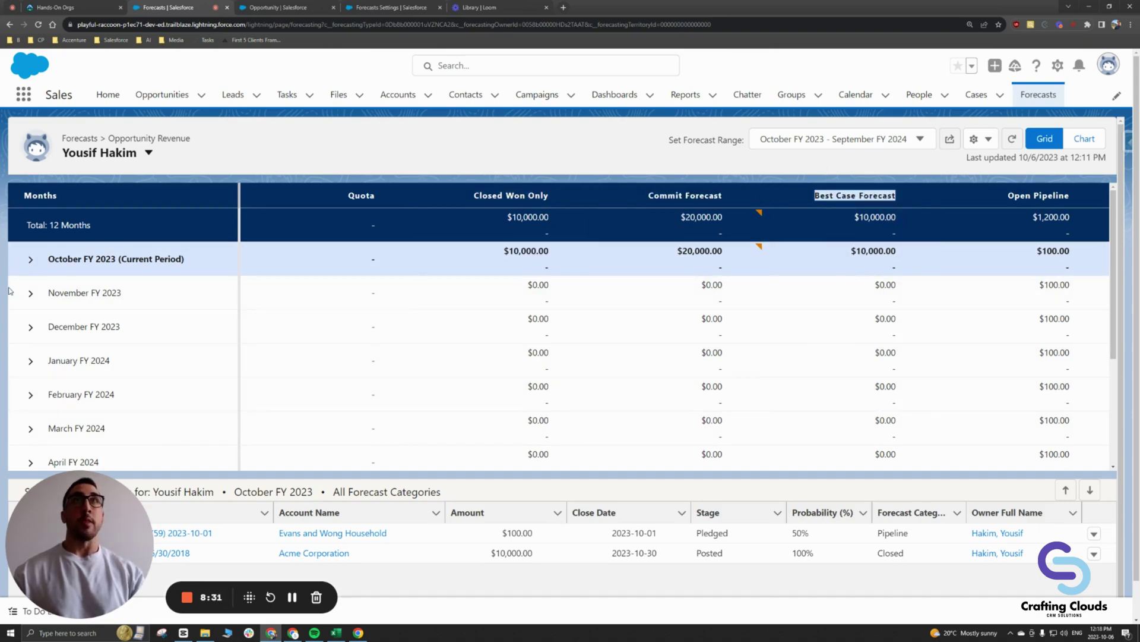
# Check the forecast categories of the Prospecting and Pledged stages in the Opportunity's stage list and return to Forecasts Settings.
pyautogui.click(276, 13)
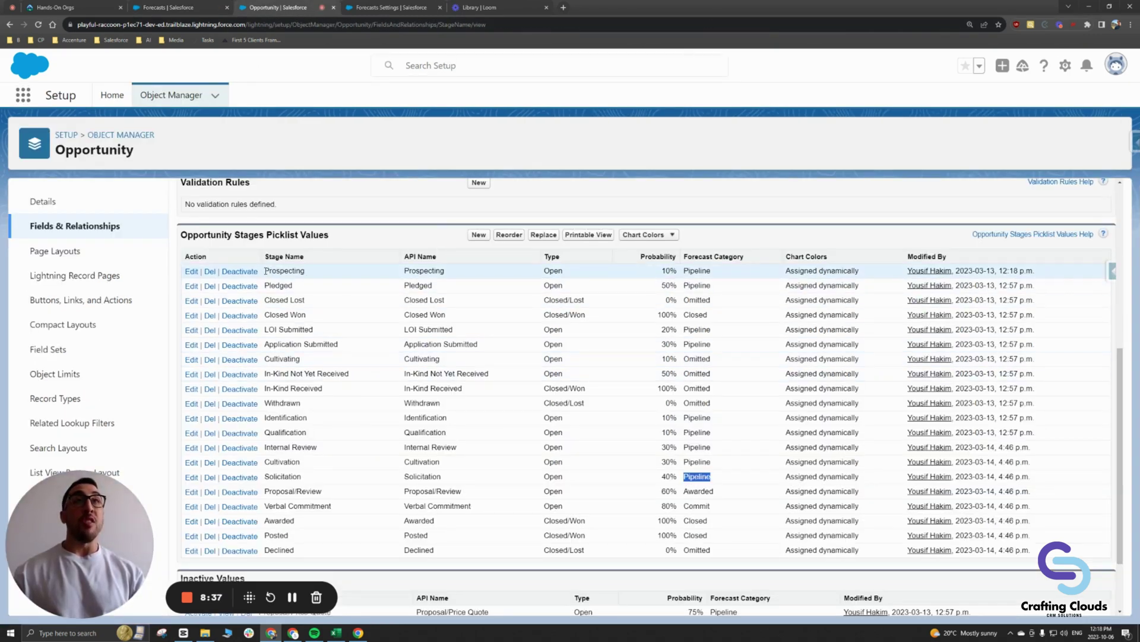
pyautogui.moveTo(265, 270); pyautogui.dragTo(305, 271)
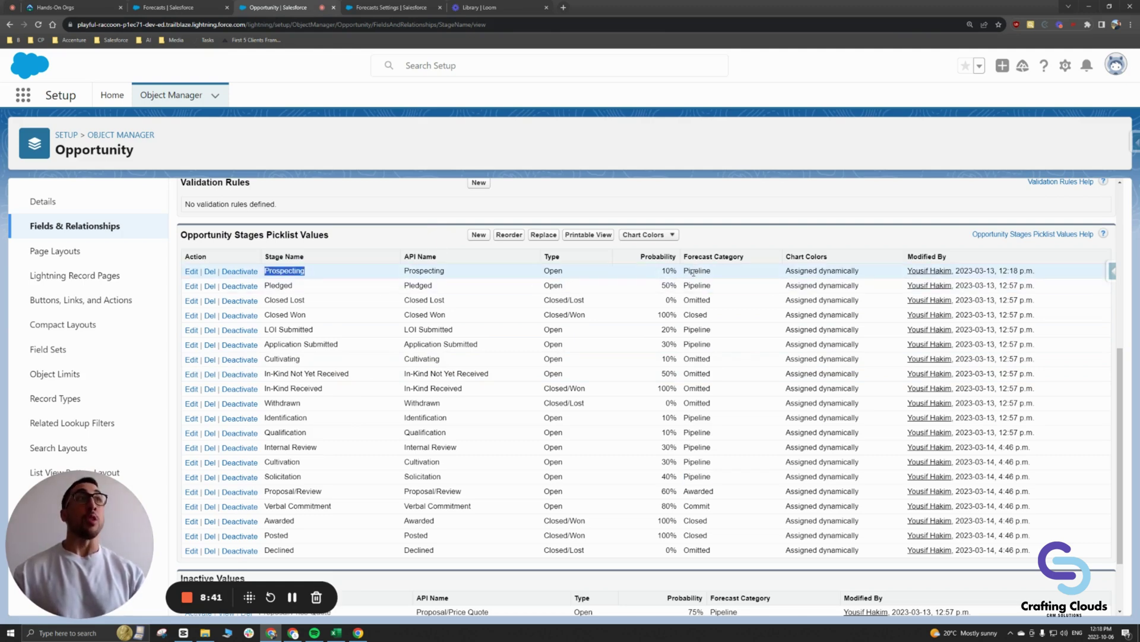
pyautogui.doubleClick(696, 270)
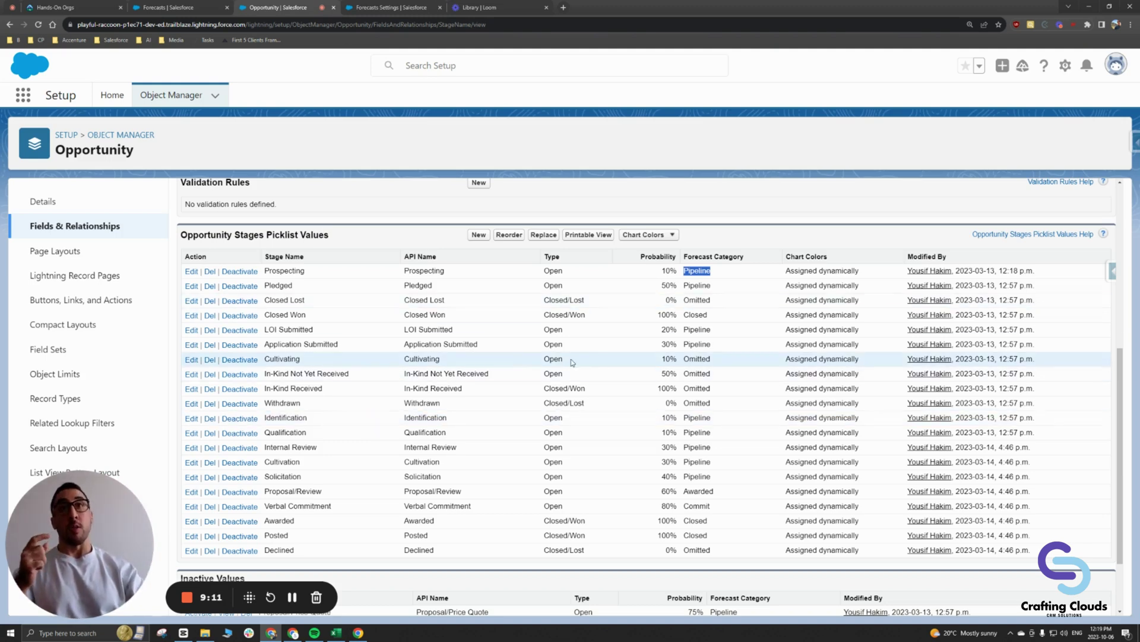
pyautogui.click(698, 272)
pyautogui.doubleClick(698, 270)
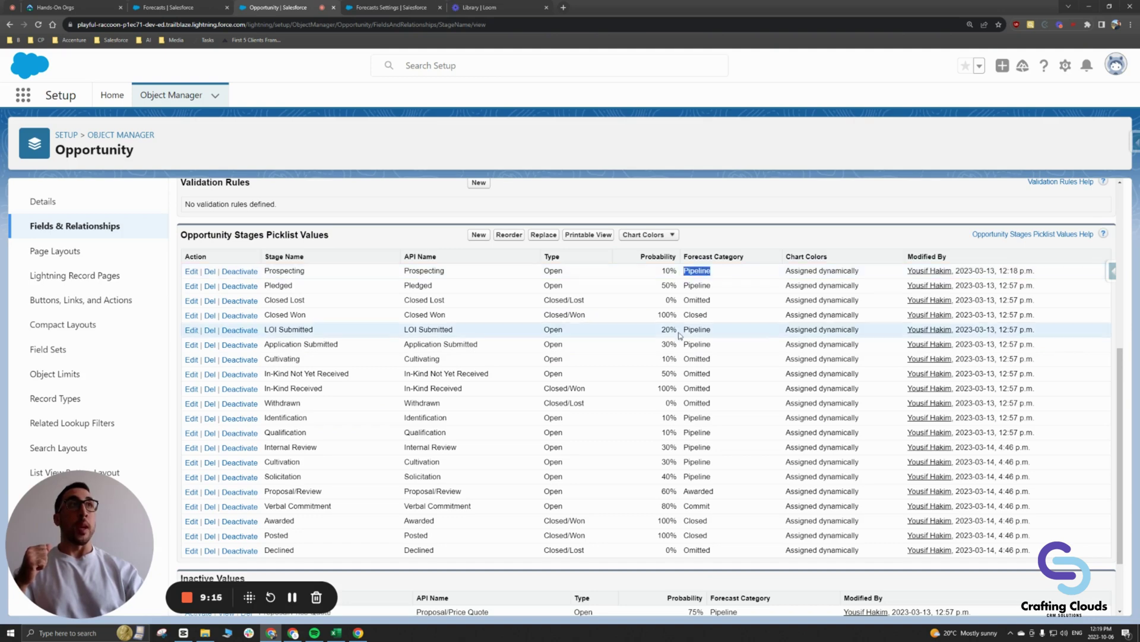
pyautogui.moveTo(728, 288); pyautogui.dragTo(665, 286)
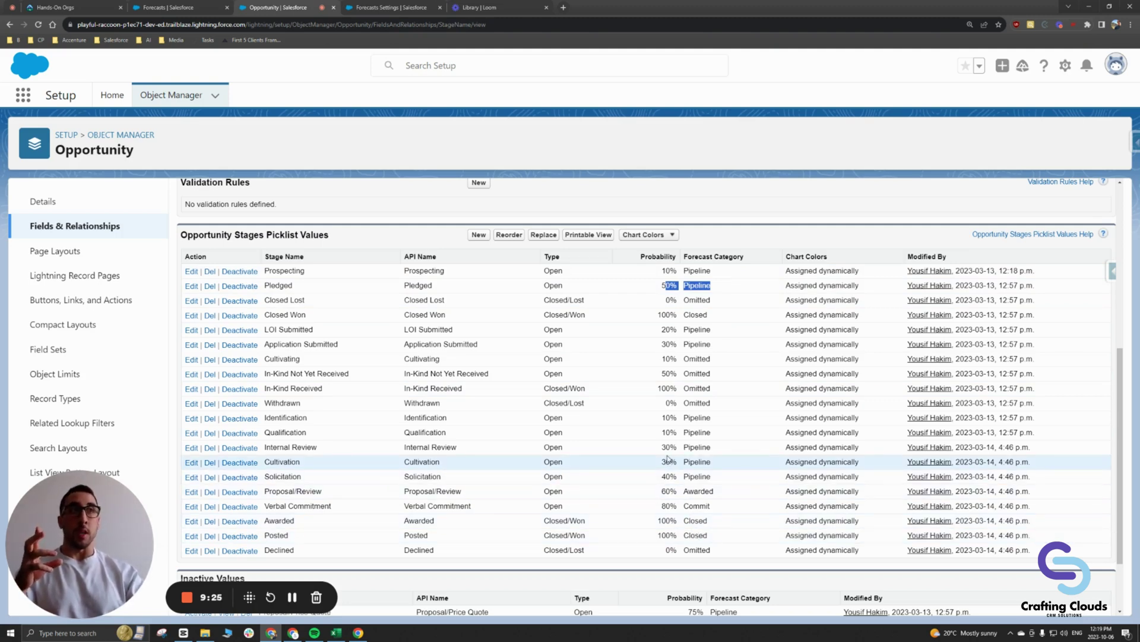
pyautogui.click(392, 7)
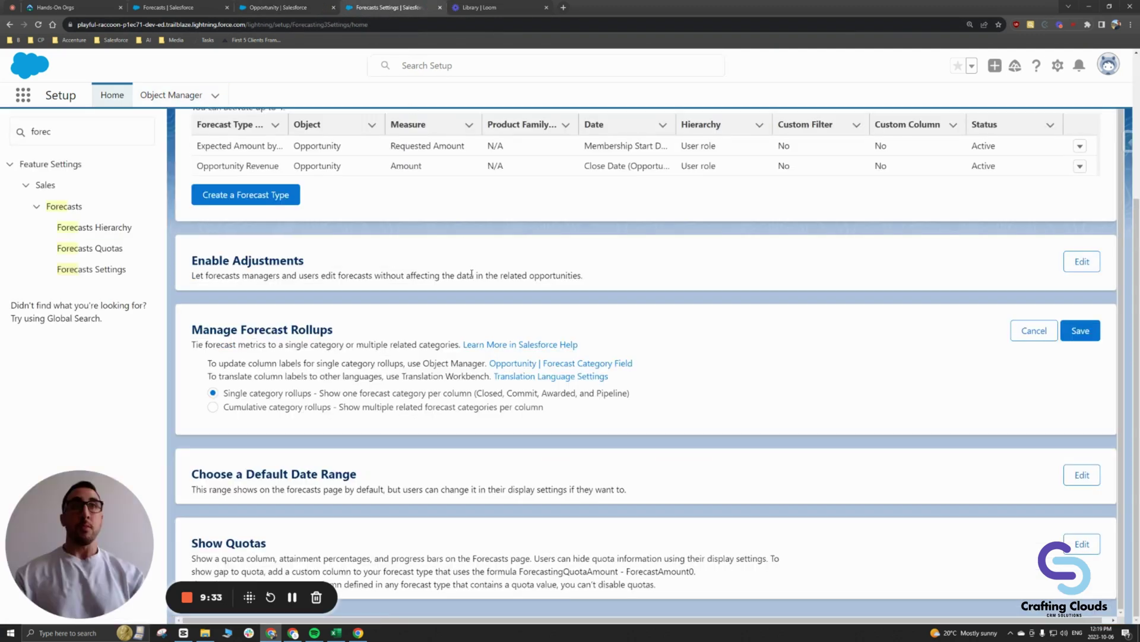
# Select Cumulative category rollups under Manage Forecast Rollups and read the option's description of multiple related categories per column.
pyautogui.click(213, 408)
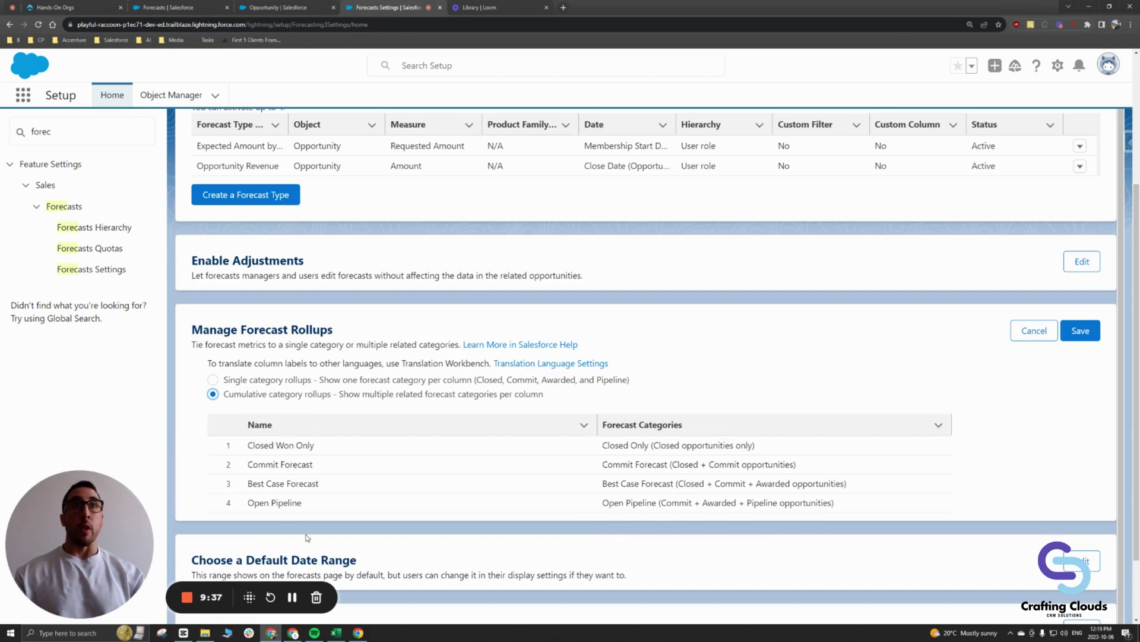
pyautogui.moveTo(339, 393); pyautogui.dragTo(550, 400)
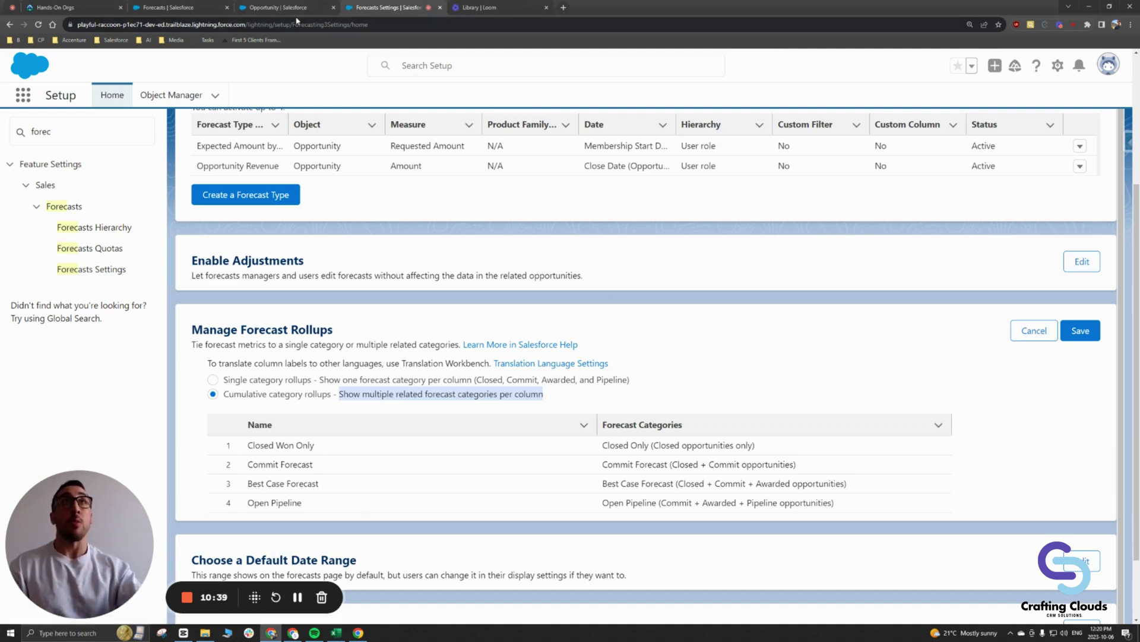
# Compare the forecast categories assigned to the Proposal/Review and Prospecting stages in the Opportunity's stage list.
pyautogui.click(279, 7)
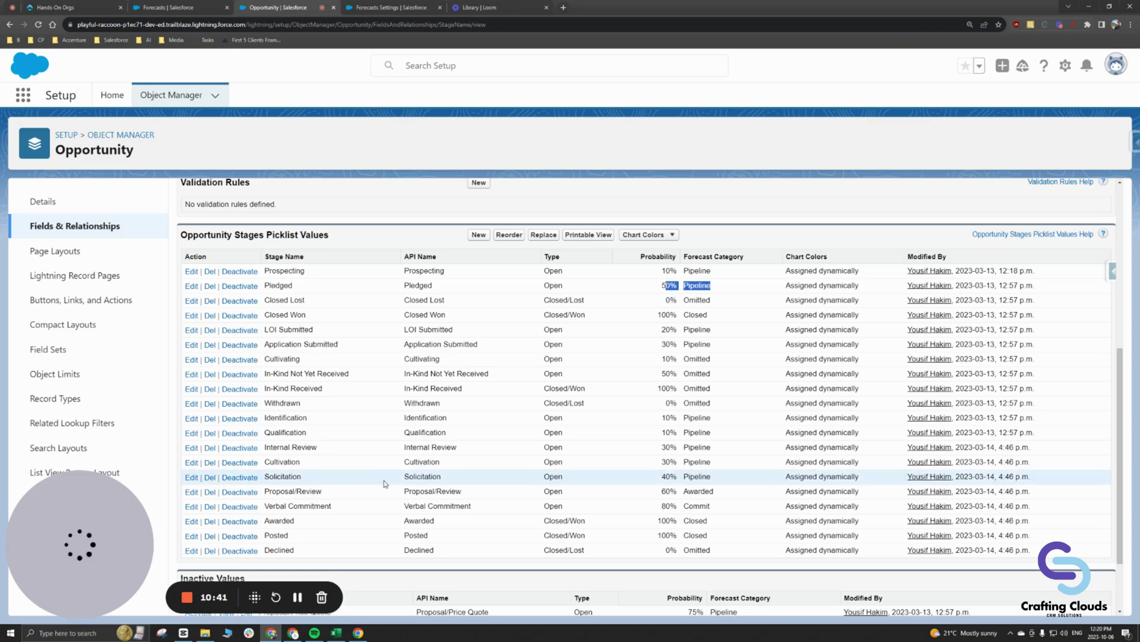
pyautogui.moveTo(724, 492); pyautogui.dragTo(279, 501)
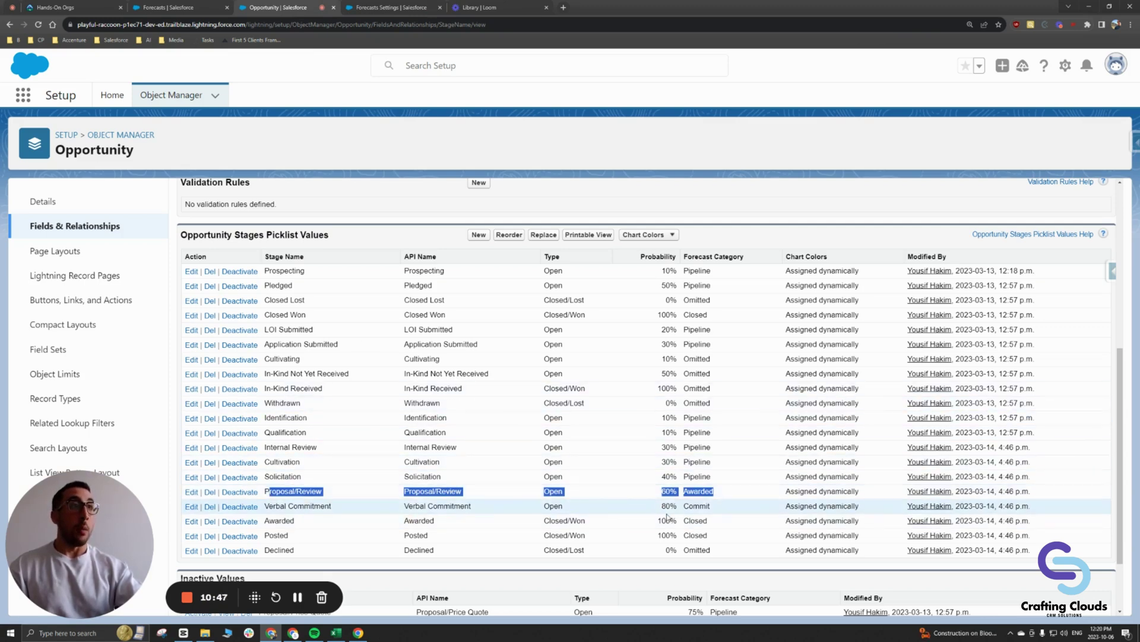
pyautogui.moveTo(720, 494); pyautogui.dragTo(262, 492)
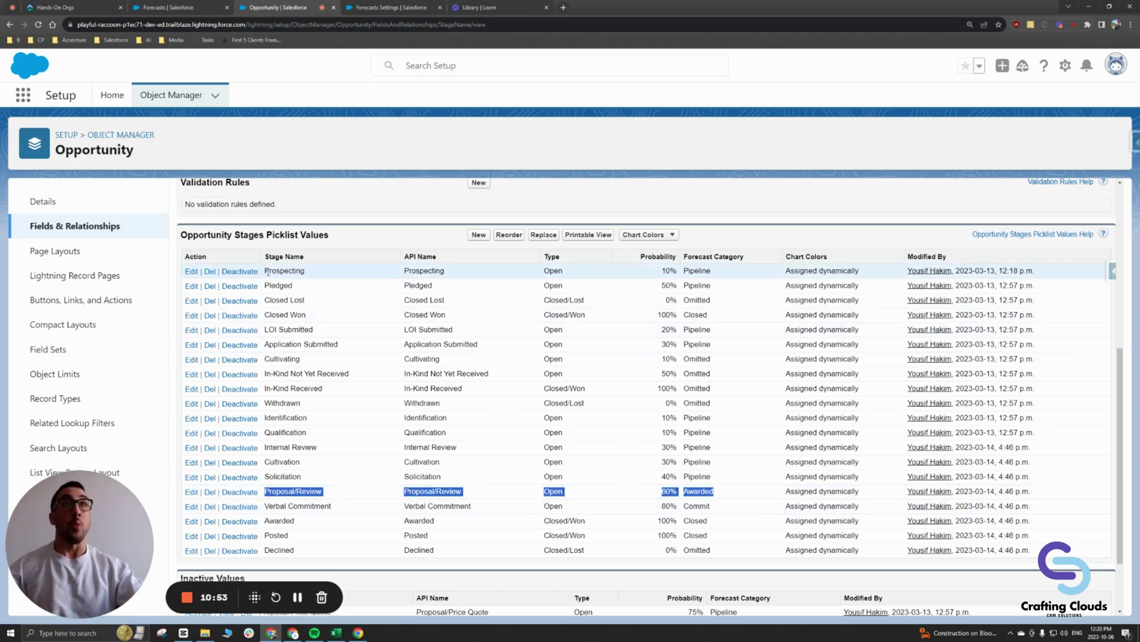
pyautogui.moveTo(267, 270); pyautogui.dragTo(713, 272)
pyautogui.click(713, 272)
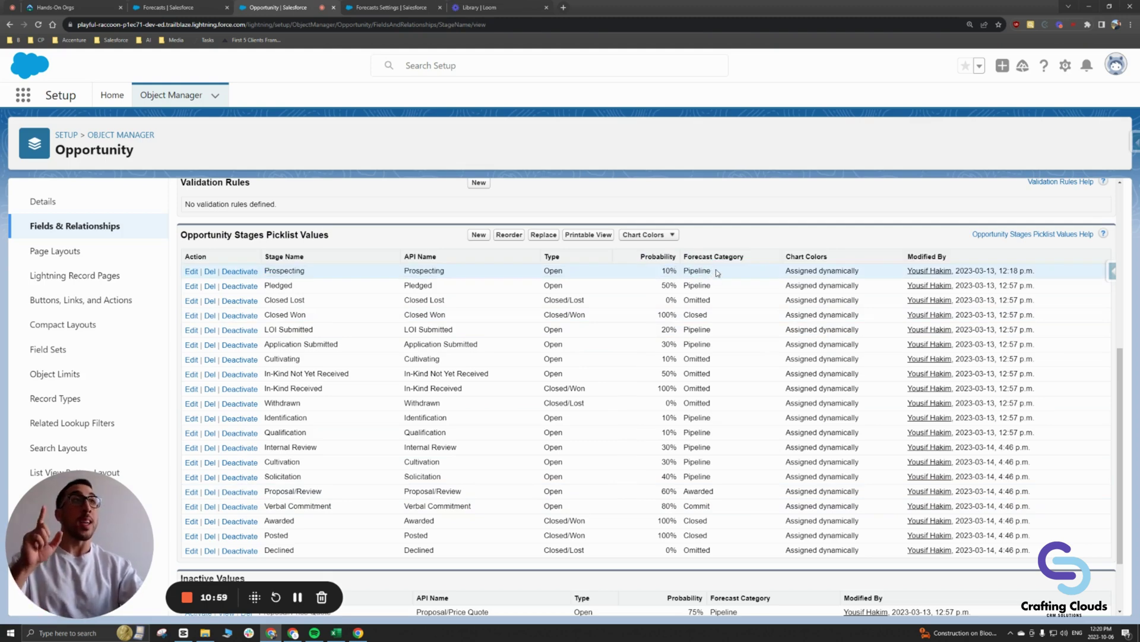
pyautogui.moveTo(713, 272)
pyautogui.mouseDown()
pyautogui.moveTo(533, 287)
pyautogui.moveTo(493, 276)
pyautogui.moveTo(694, 270)
pyautogui.mouseUp()
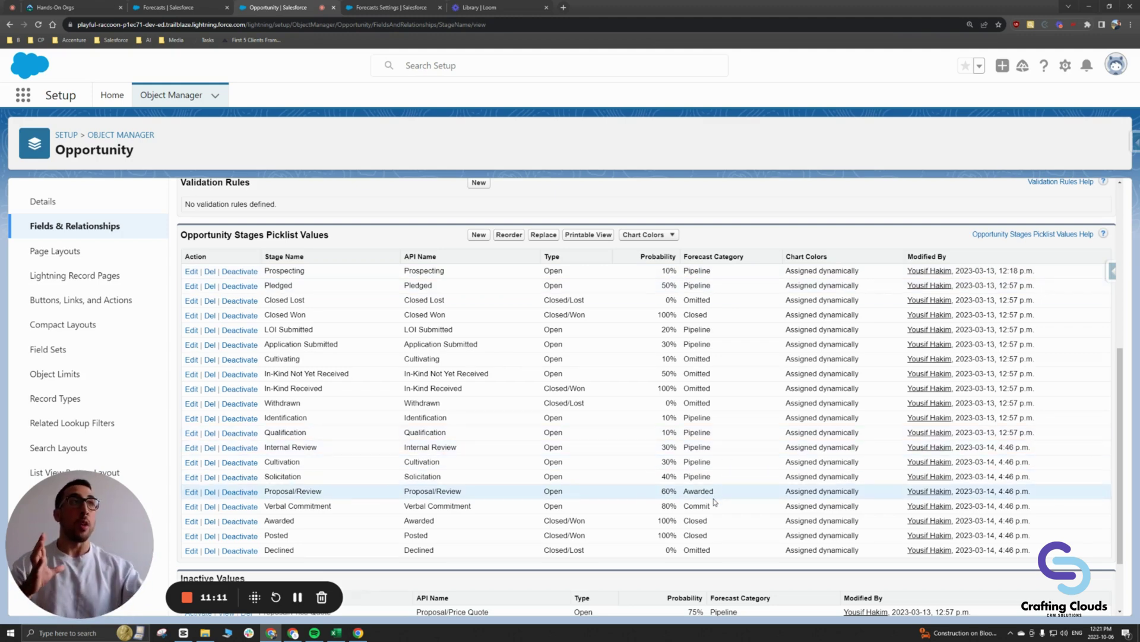
pyautogui.moveTo(716, 494); pyautogui.dragTo(682, 497)
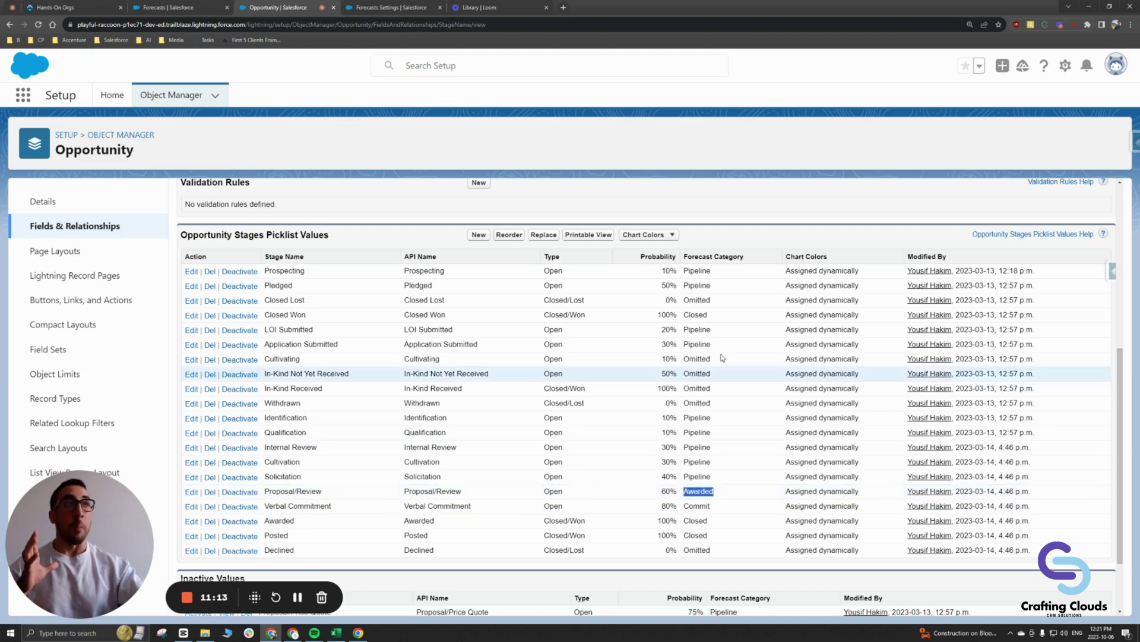
pyautogui.moveTo(717, 272); pyautogui.dragTo(683, 272)
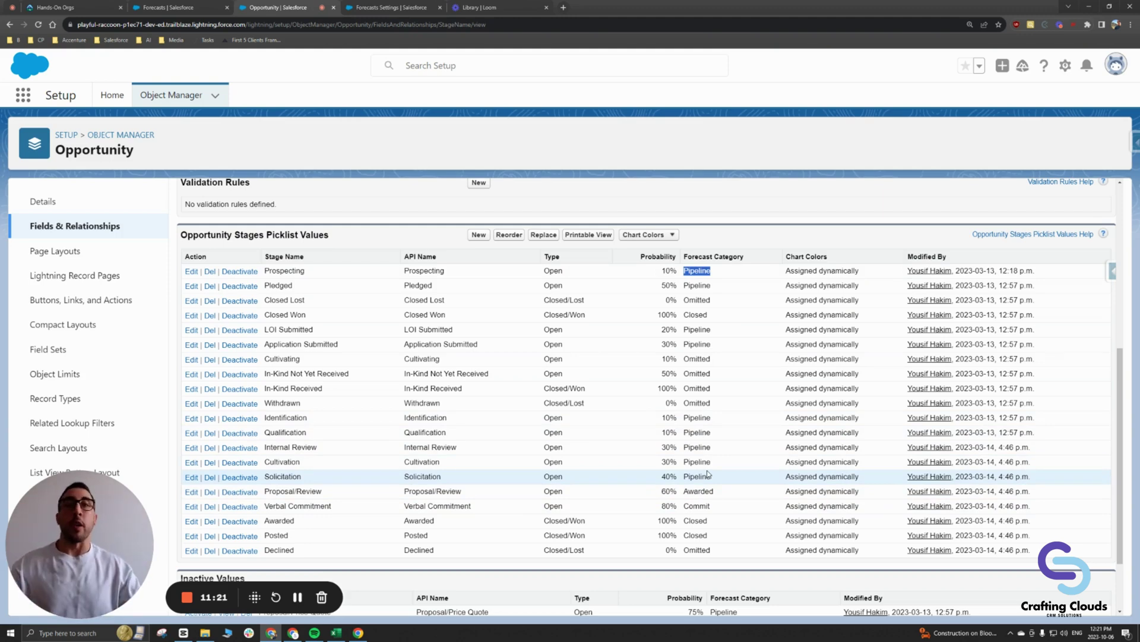
# Rename the Open Pipeline rollup in Forecasts Settings as "Pipeline + Awarded".
pyautogui.click(372, 9)
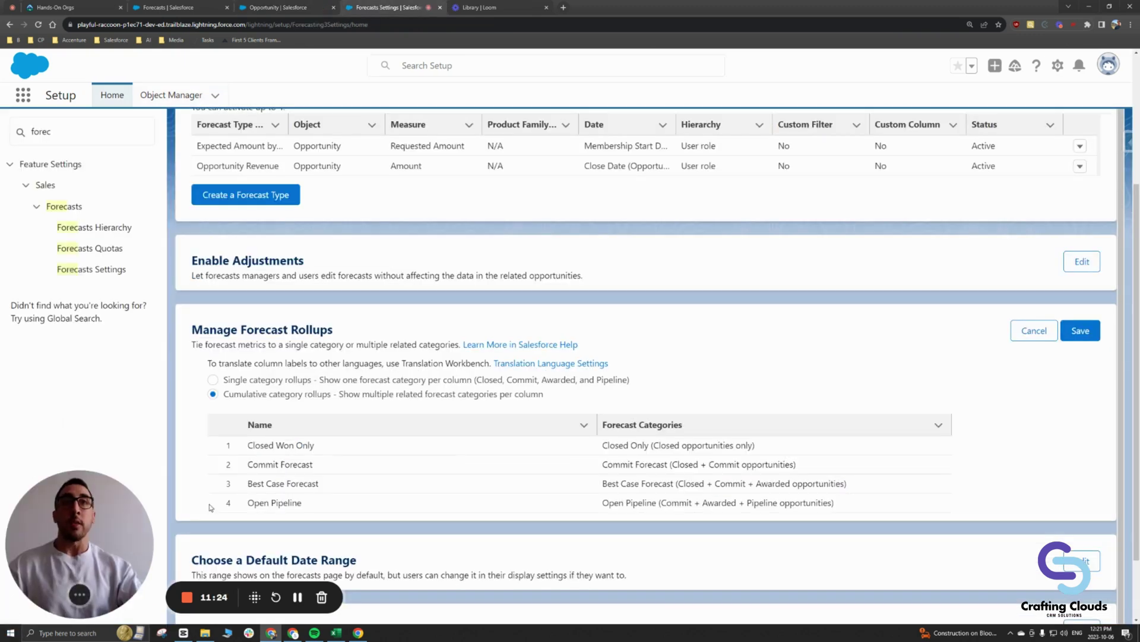
pyautogui.click(293, 503)
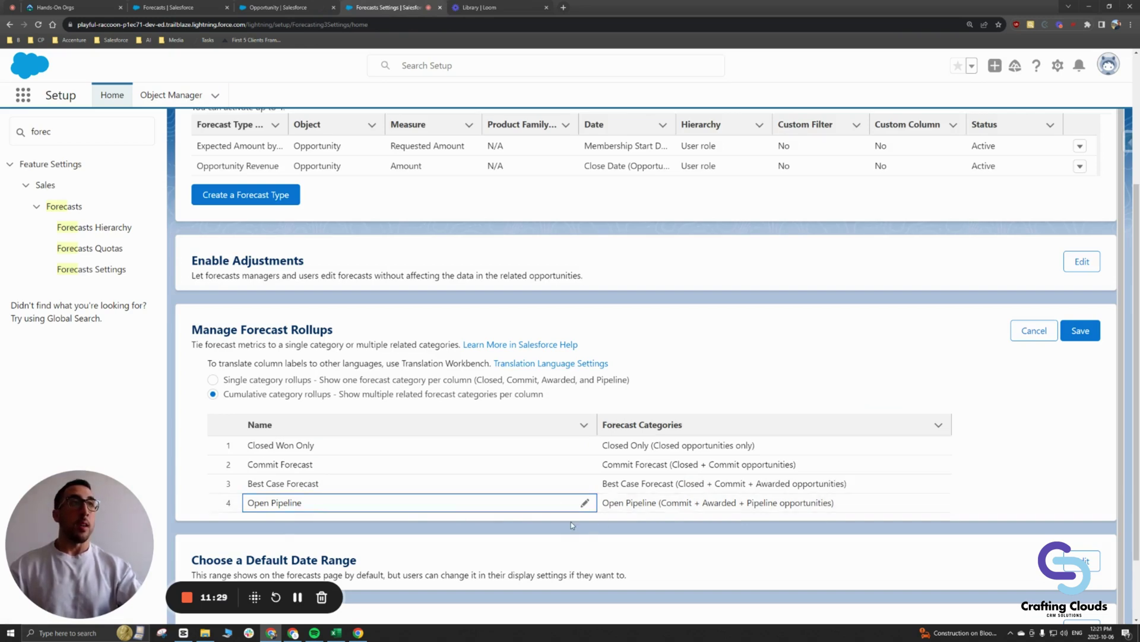
pyautogui.click(585, 502)
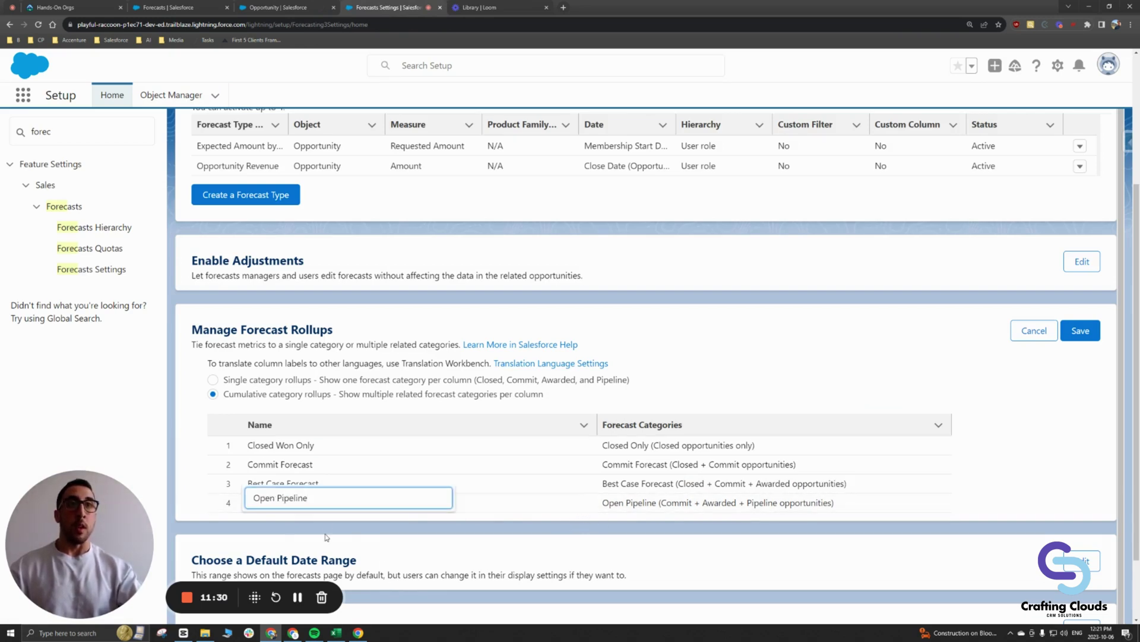
pyautogui.hotkey('ctrl', 'a')
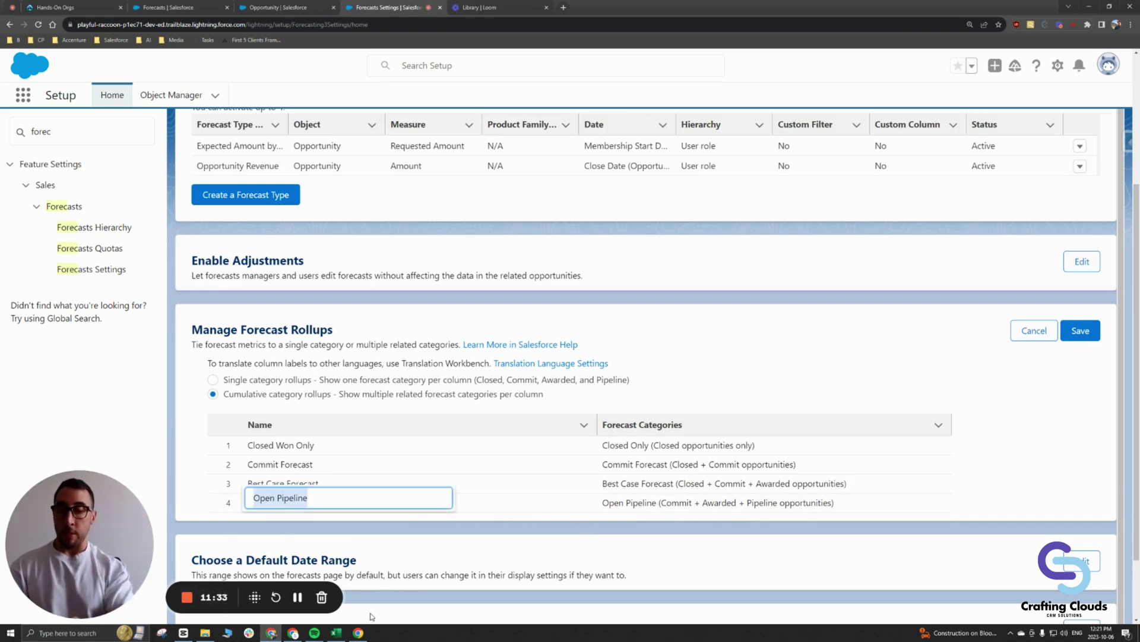
pyautogui.write('Pip')
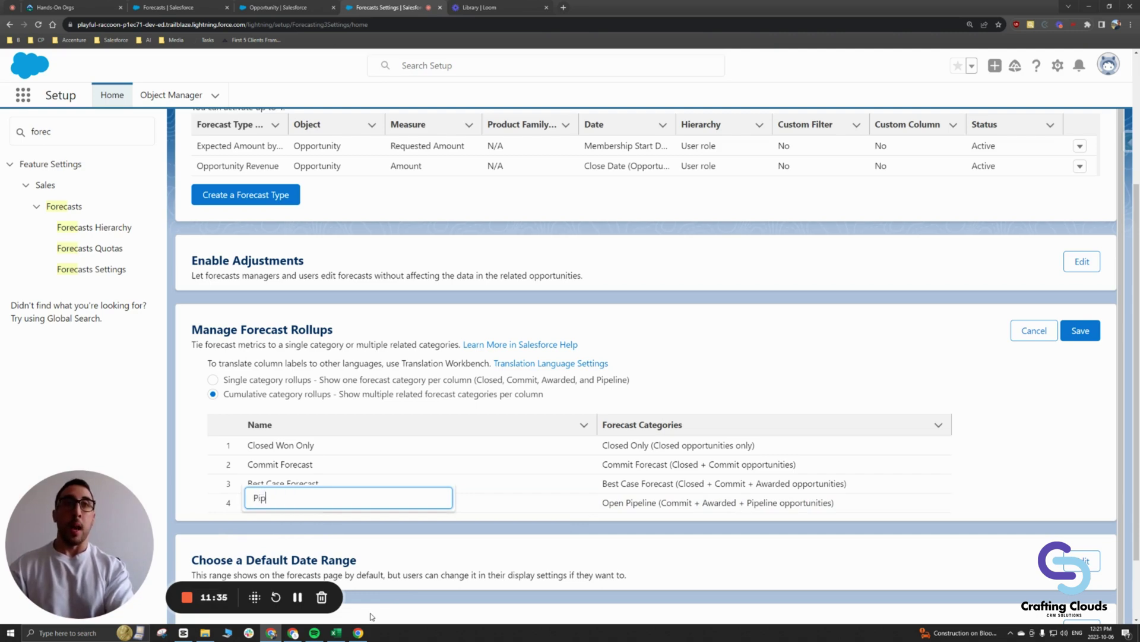
pyautogui.write('eline + Awarded')
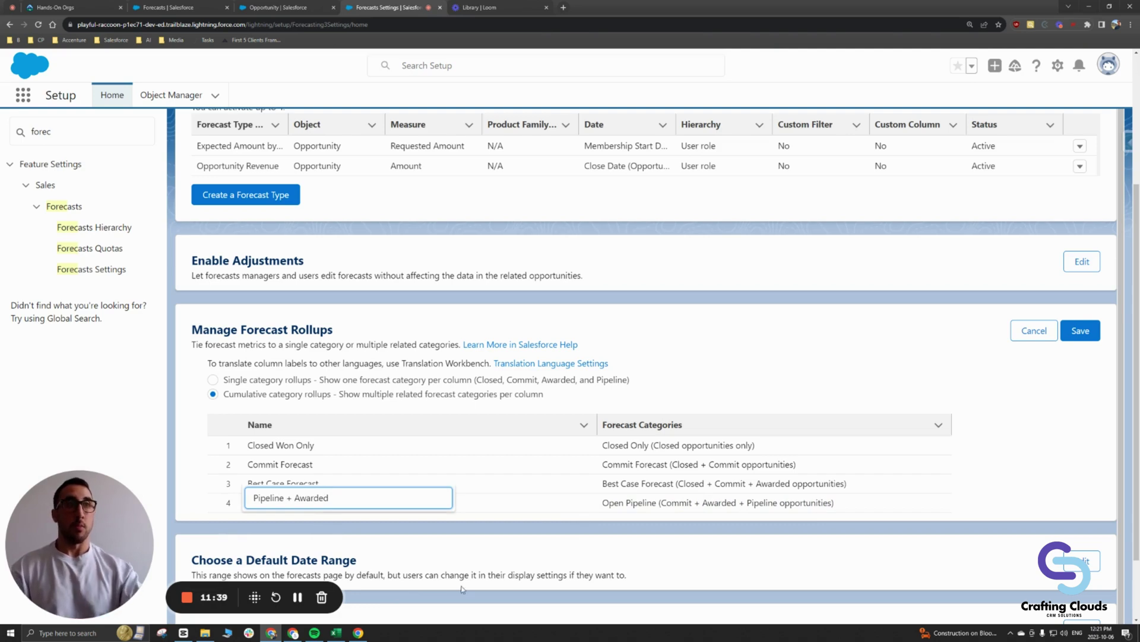
pyautogui.press('Return')
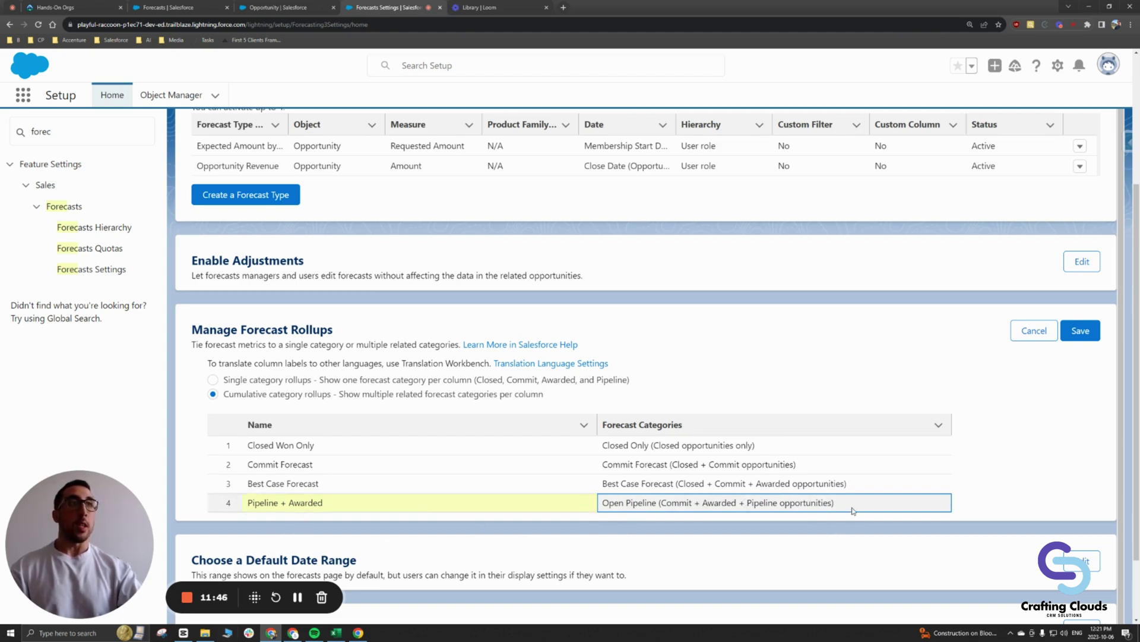
# Check the categories combined in the fourth rollup against the Verbal Commitment stage's forecast category in the Opportunity's stage list.
pyautogui.moveTo(851, 503); pyautogui.dragTo(659, 503)
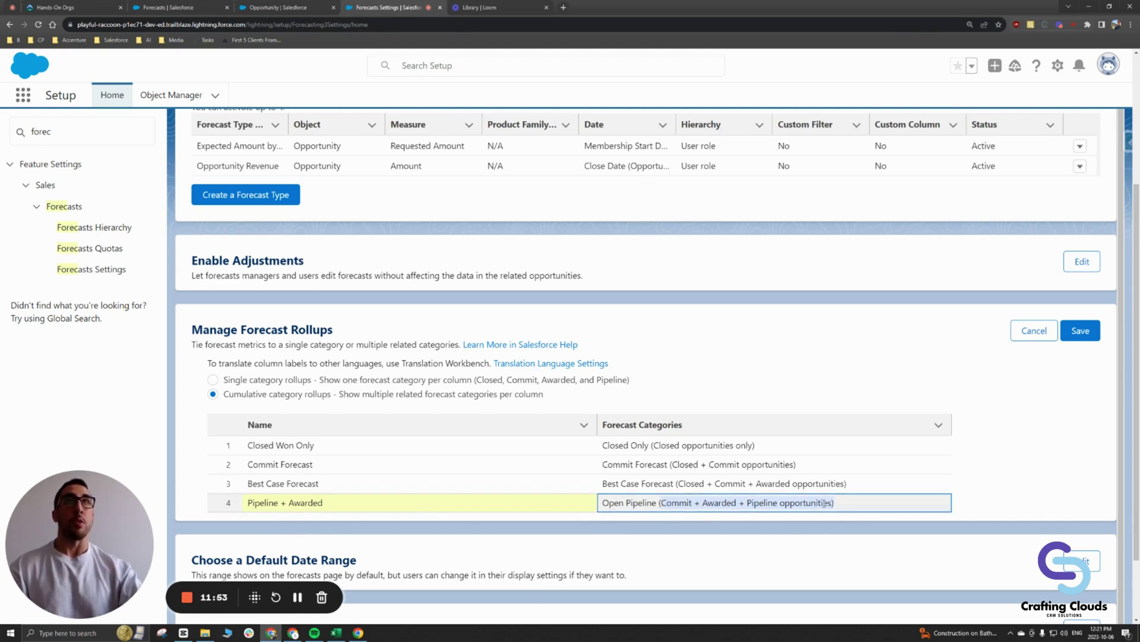
pyautogui.click(305, 8)
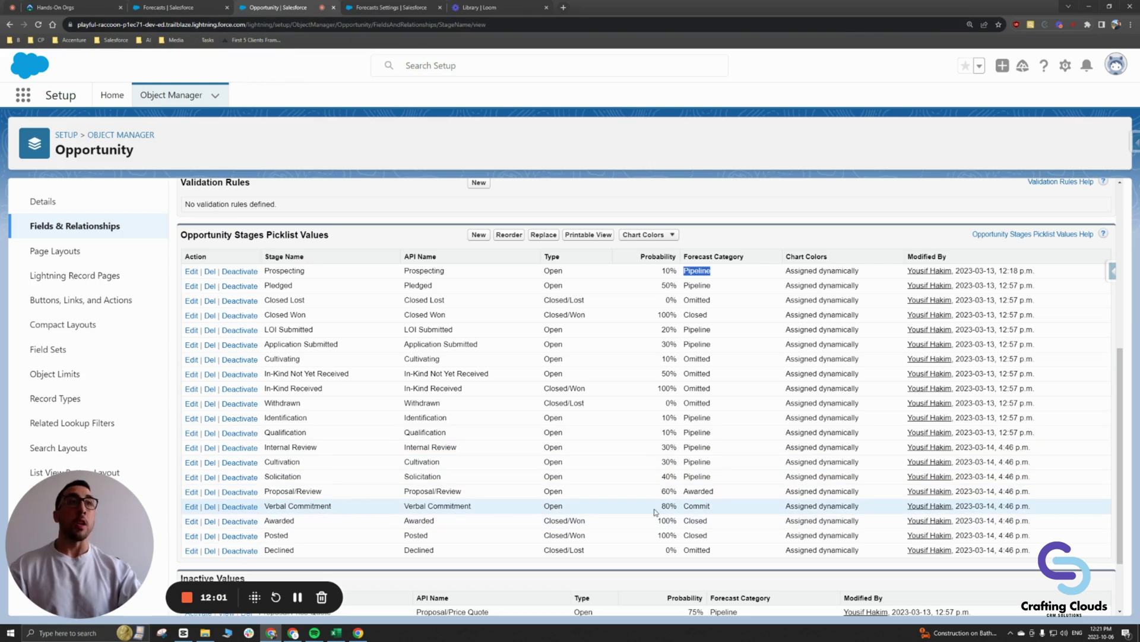
pyautogui.moveTo(723, 507); pyautogui.dragTo(385, 508)
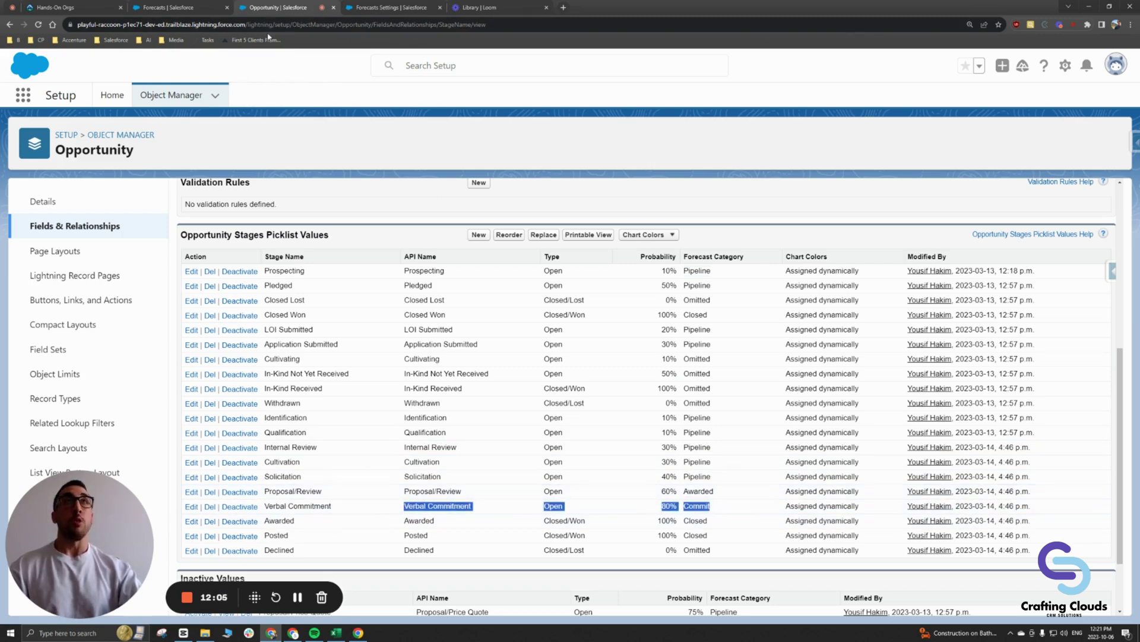
pyautogui.click(386, 7)
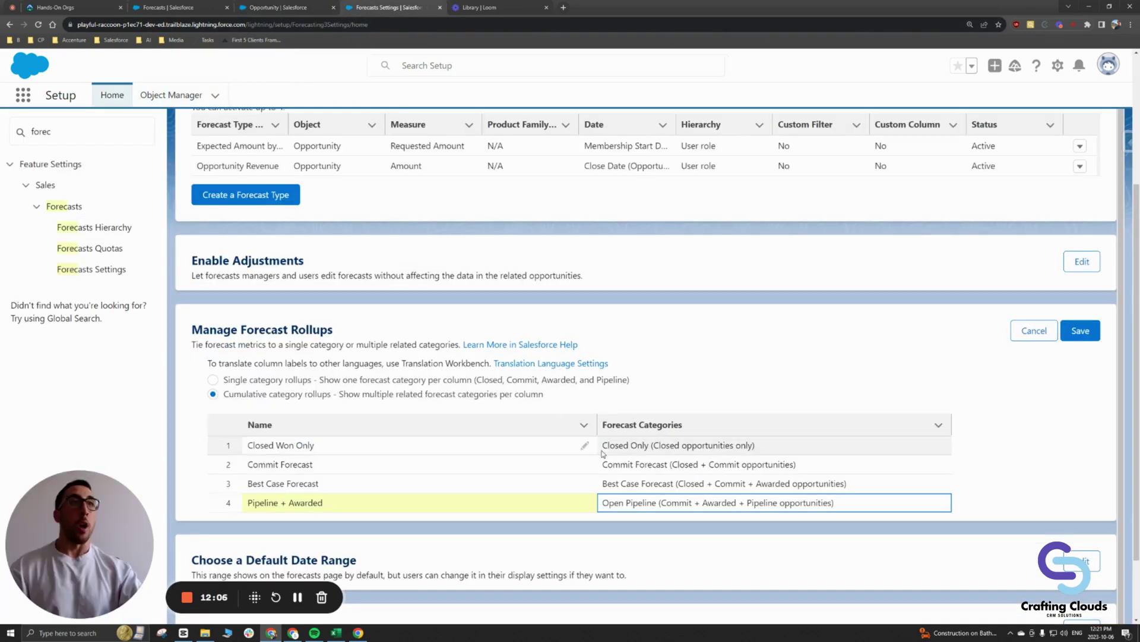
pyautogui.moveTo(619, 500)
pyautogui.mouseDown()
pyautogui.moveTo(828, 504)
pyautogui.moveTo(602, 503)
pyautogui.mouseUp()
pyautogui.click(829, 504)
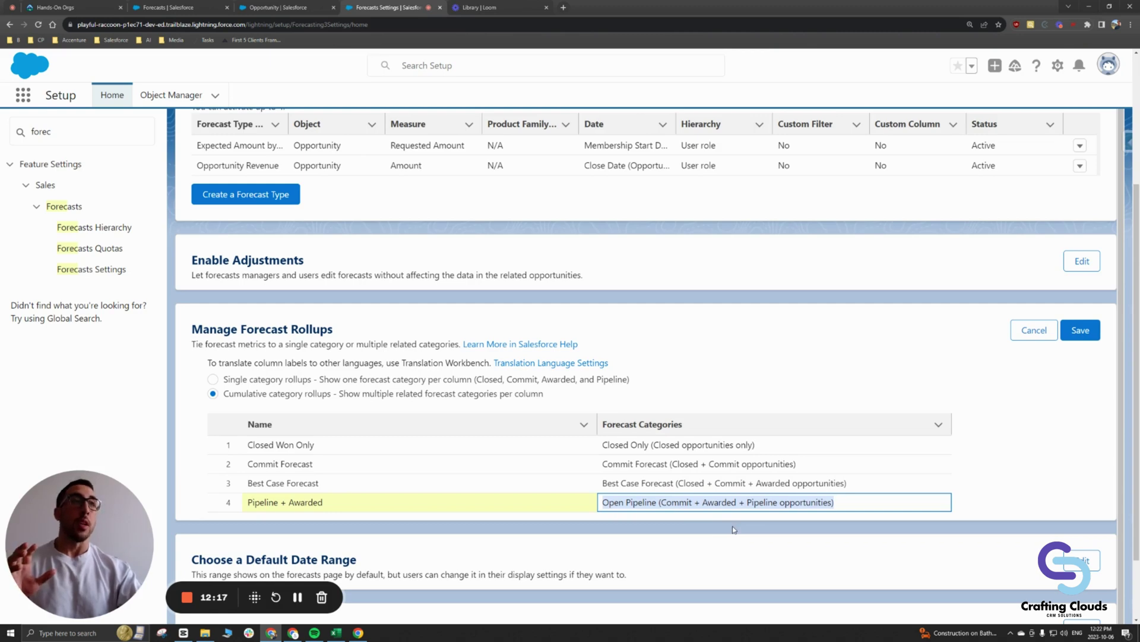
# Extend the fourth rollup's name to "Pipeline + Awarded + Commit".
pyautogui.click(584, 503)
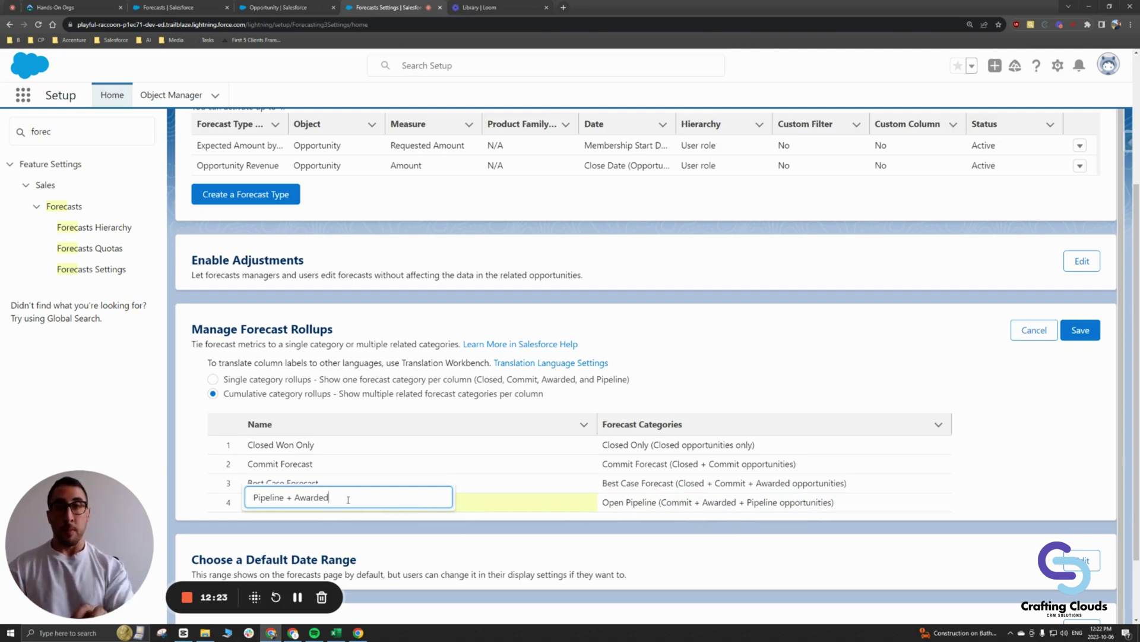
pyautogui.write('+ ')
pyautogui.write('Closed')
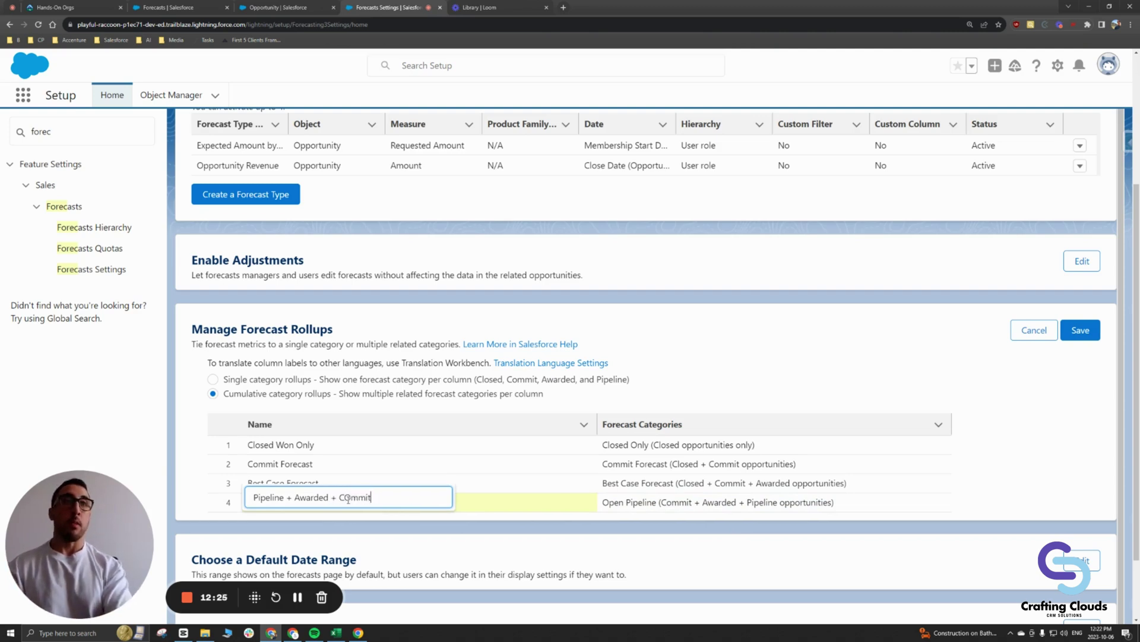
pyautogui.press('BackSpace')
pyautogui.press('BackSpace')
pyautogui.press('BackSpace')
pyautogui.press('BackSpace')
pyautogui.press('BackSpace')
pyautogui.write('ommit')
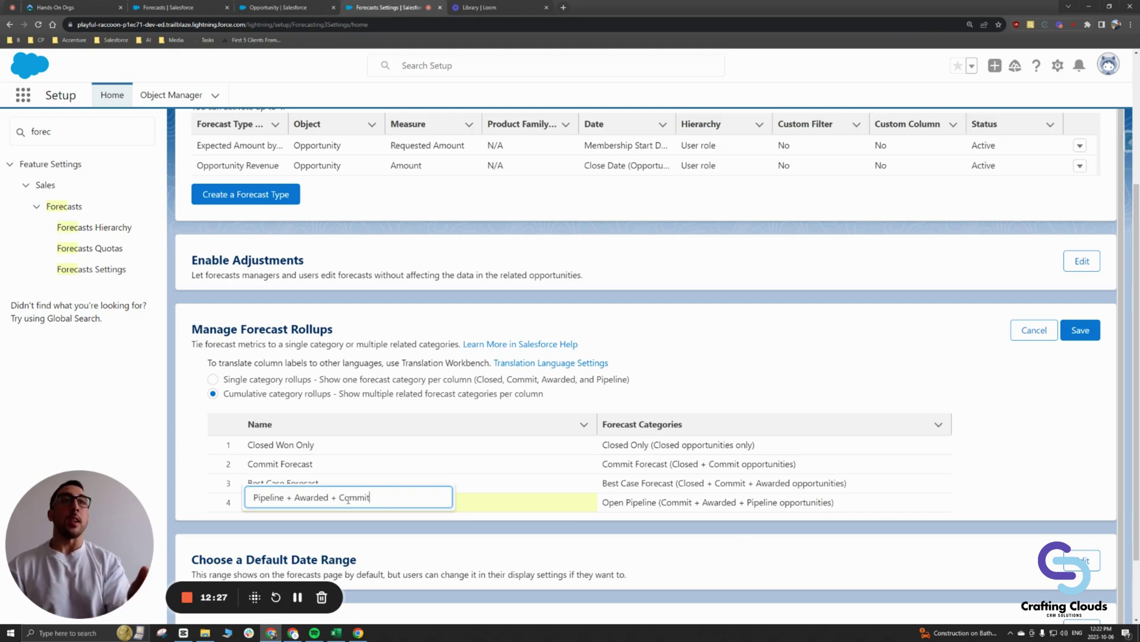
# Replace "Commit" with "Interested" in the fourth rollup's name and review the complete name.
pyautogui.doubleClick(356, 496)
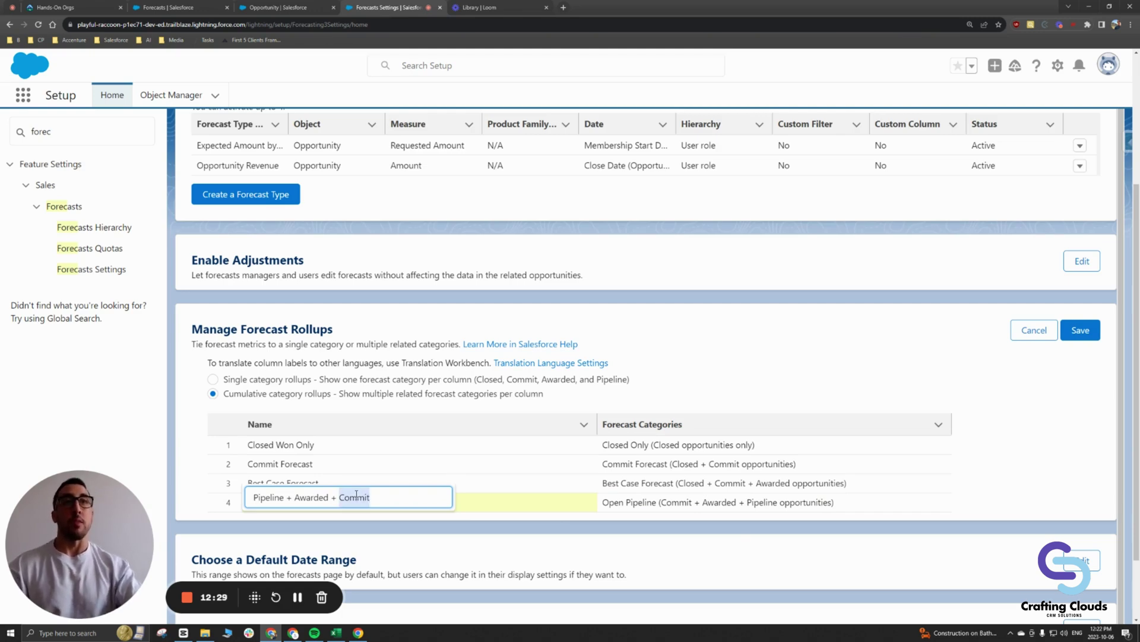
pyautogui.write('Interested')
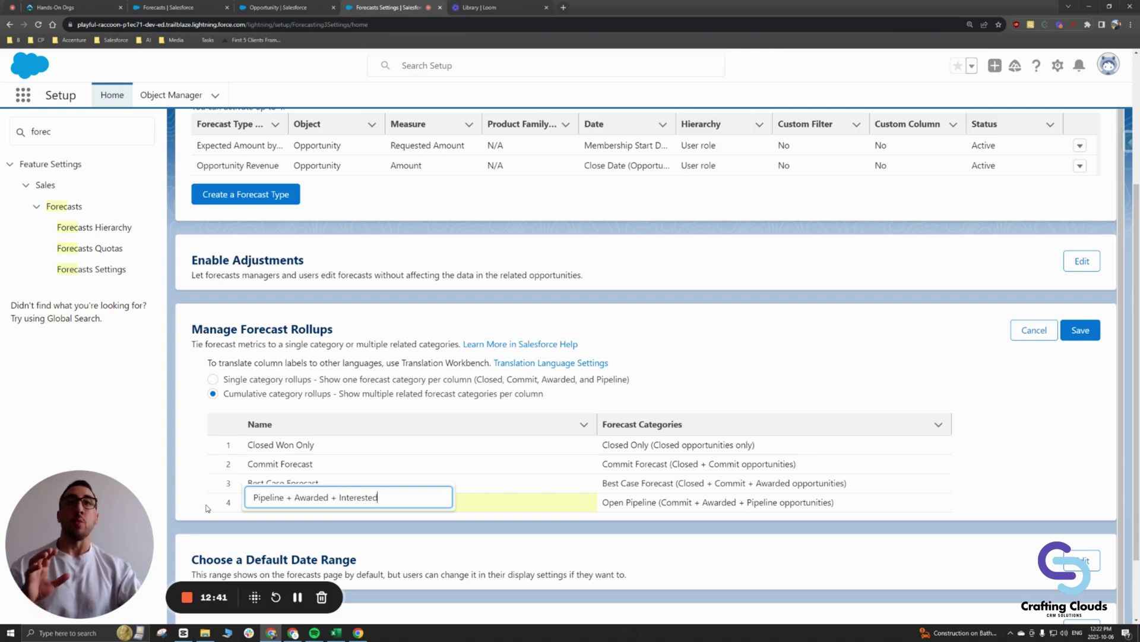
pyautogui.press('Return')
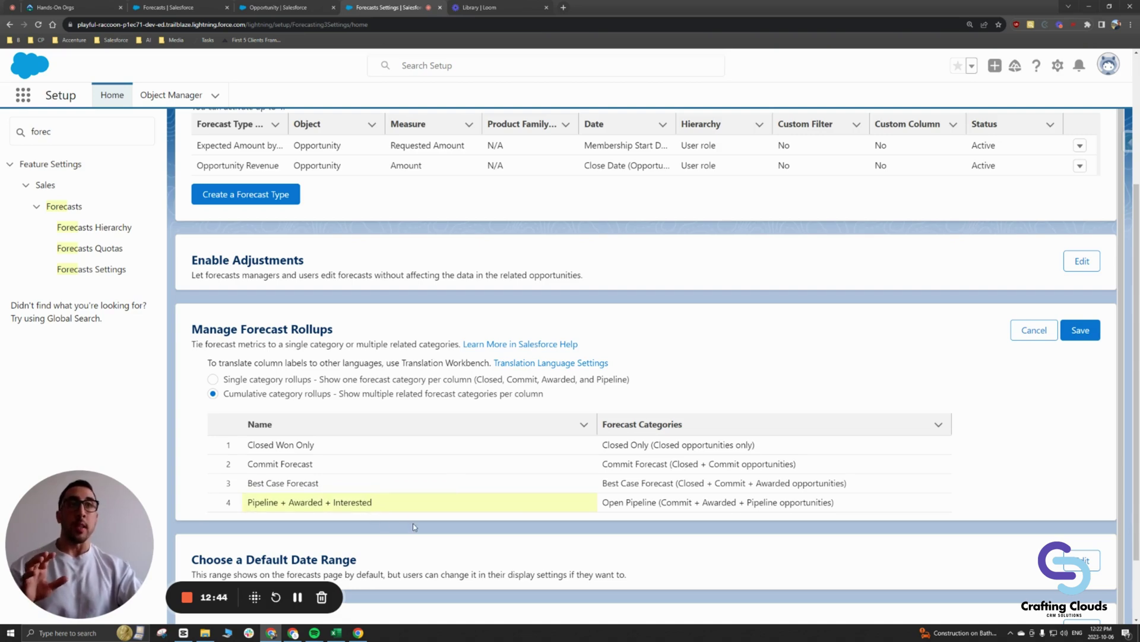
pyautogui.click(249, 505)
pyautogui.moveTo(300, 501); pyautogui.dragTo(375, 503)
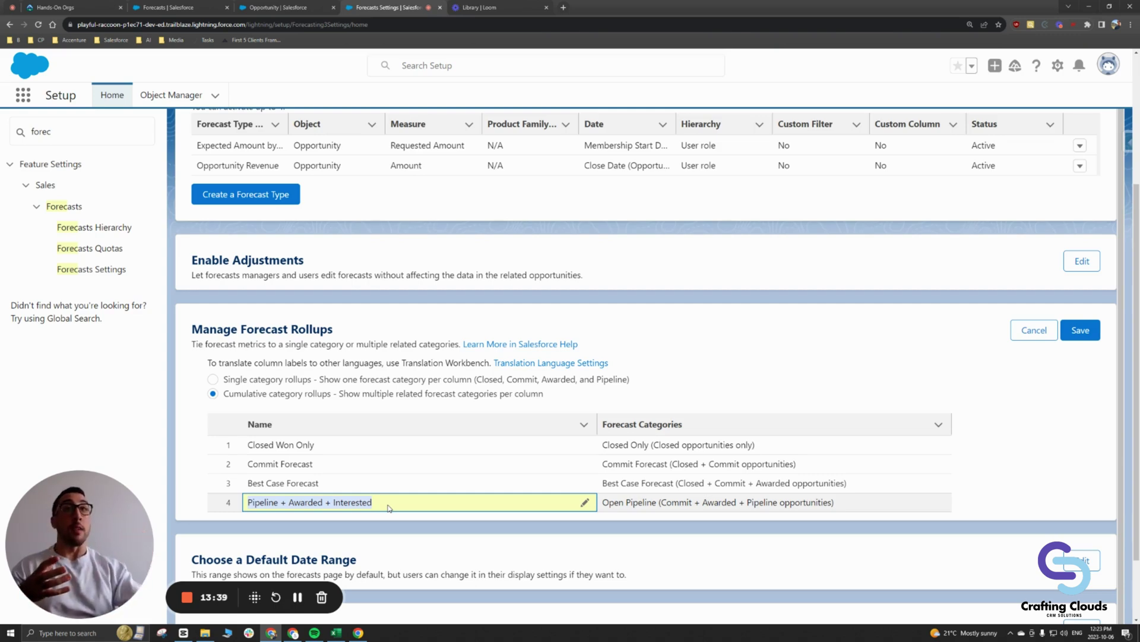
# Switch back and forth between Single category rollups and Cumulative category rollups, ending on Cumulative category rollups.
pyautogui.click(293, 381)
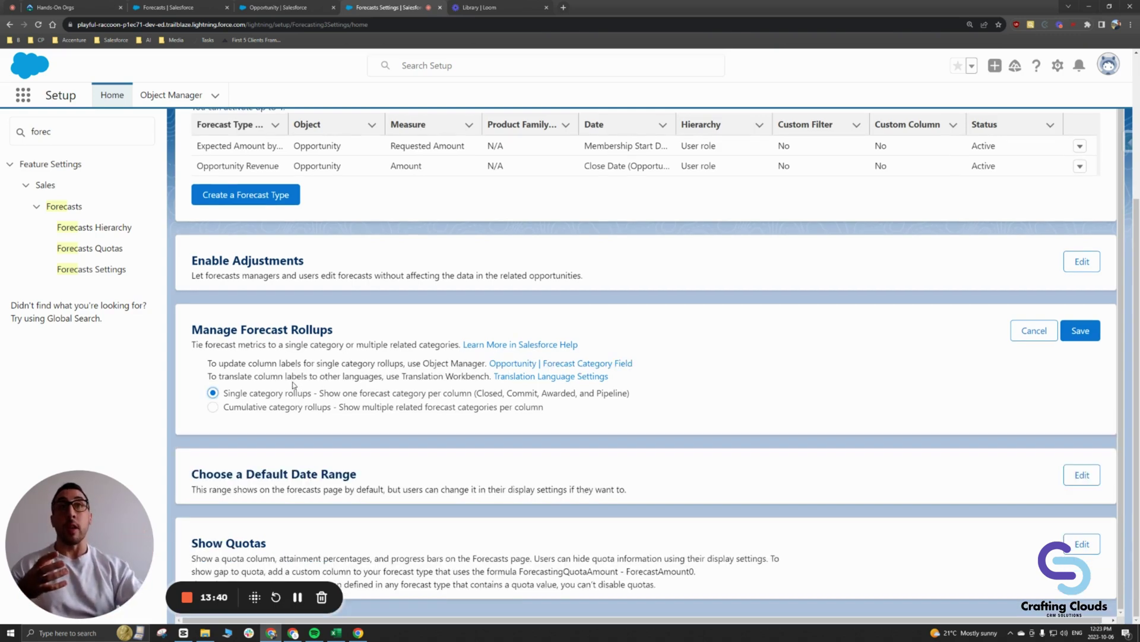
pyautogui.click(305, 410)
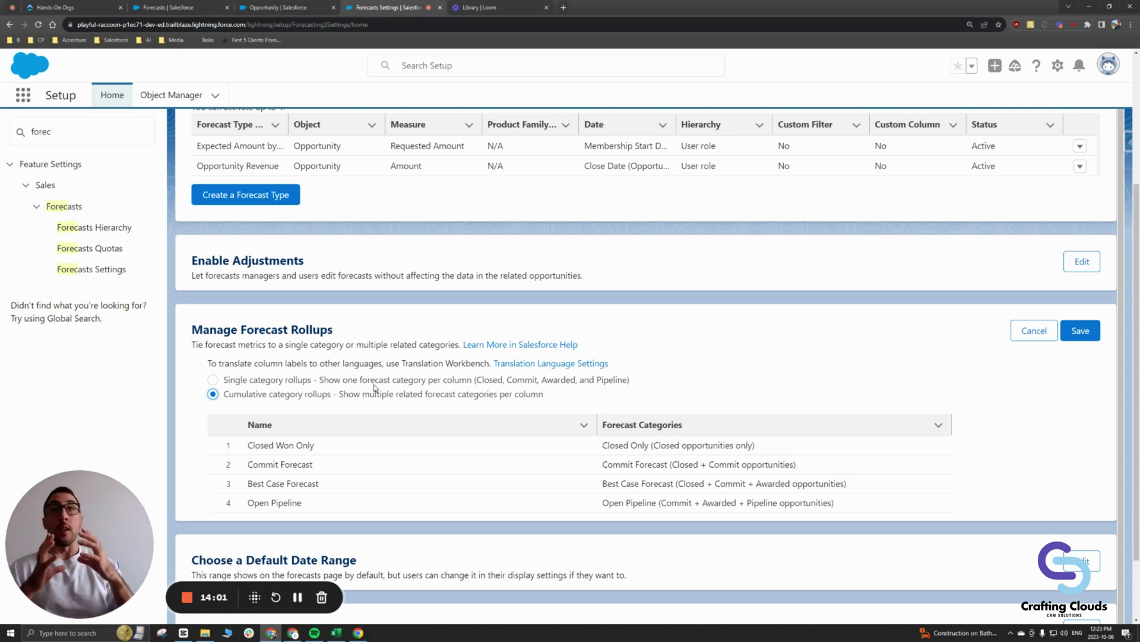
pyautogui.click(264, 381)
pyautogui.click(264, 408)
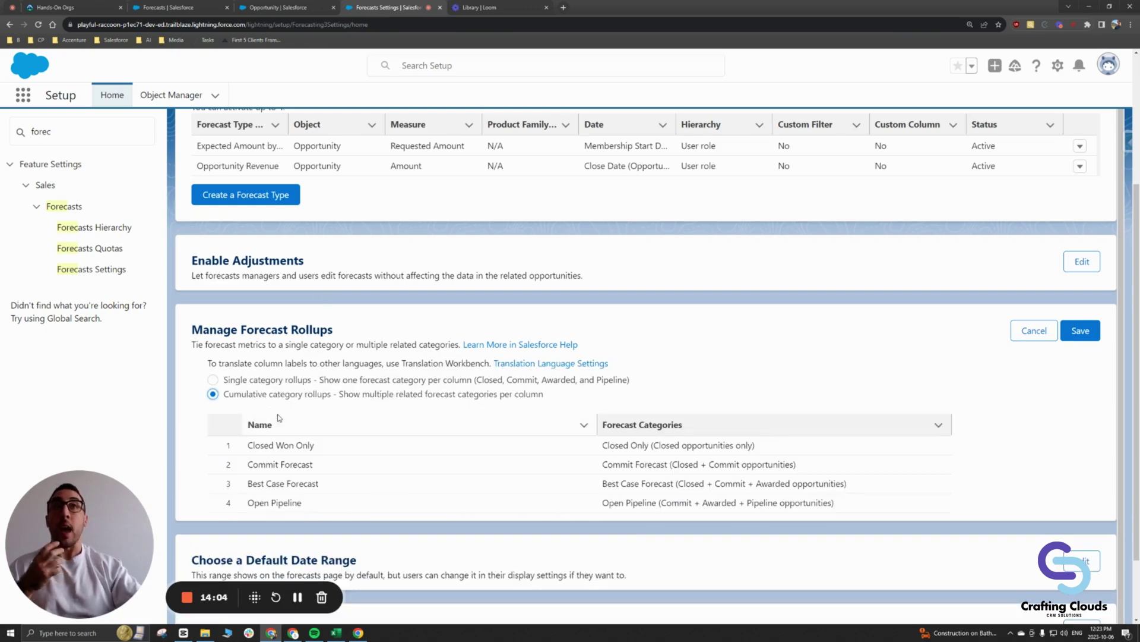
# Edit the Open Pipeline rollup's name, entering "Pipeline".
pyautogui.click(311, 504)
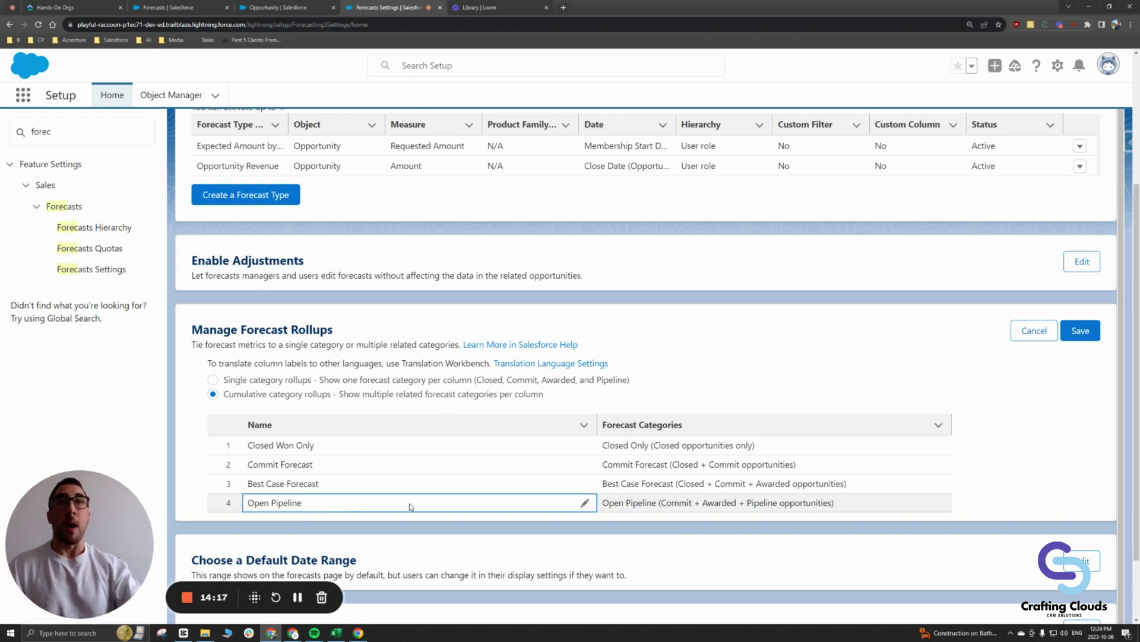
pyautogui.click(576, 504)
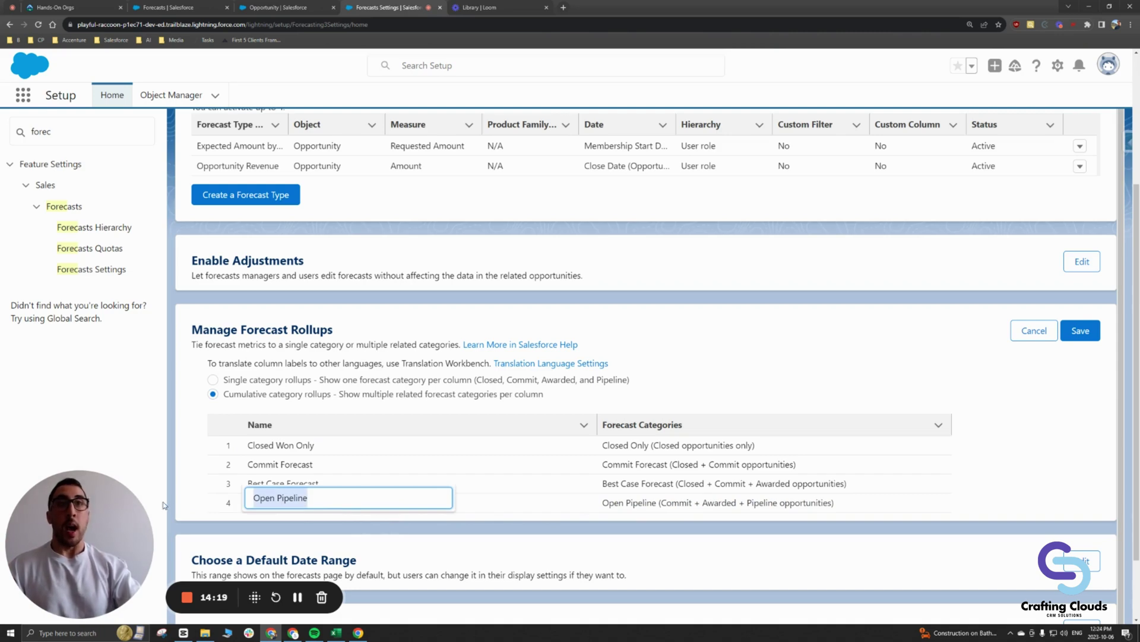
pyautogui.write('Pipeline')
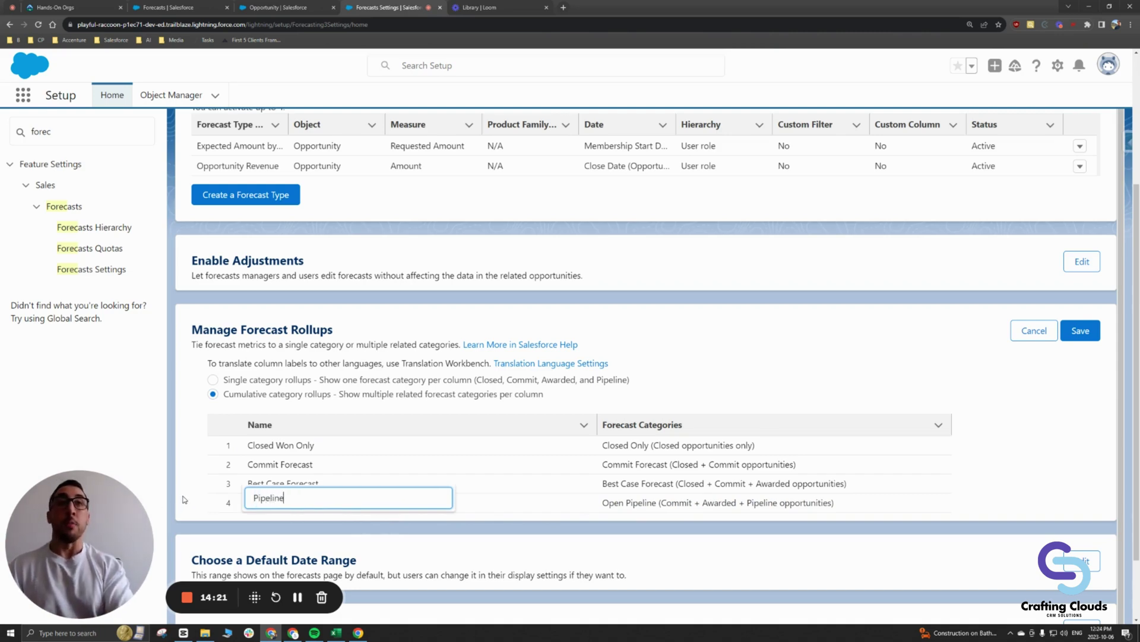